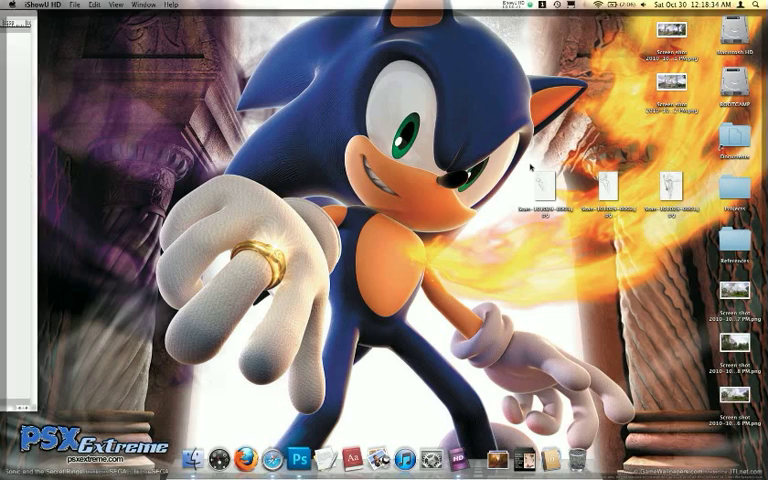
Bring the derektoigo mockup document to the front in Photoshop.
{"action": "left_click", "coordinate": [298, 459]}
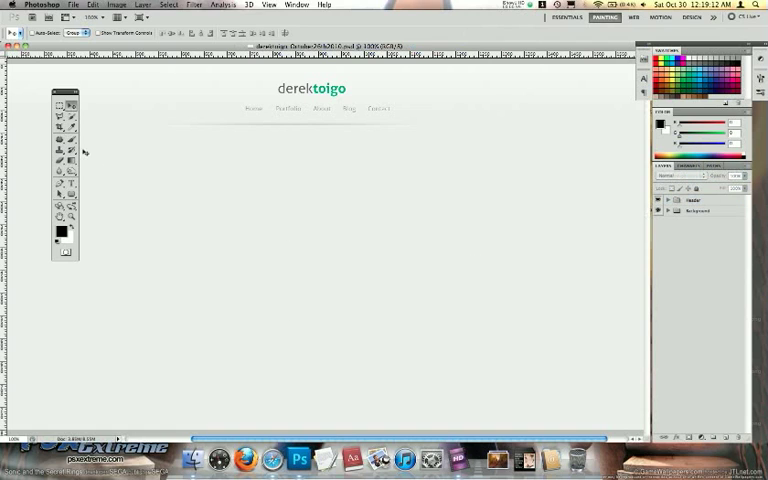
Draw a large rectangle below the navigation links and fill it with grey sampled from the header text.
{"action": "left_click", "coordinate": [70, 194]}
{"action": "right_click", "coordinate": [70, 194]}
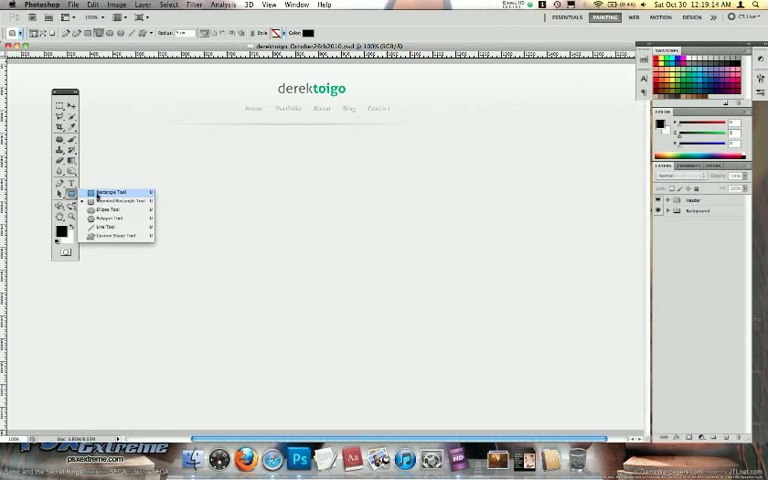
{"action": "left_click", "coordinate": [102, 193]}
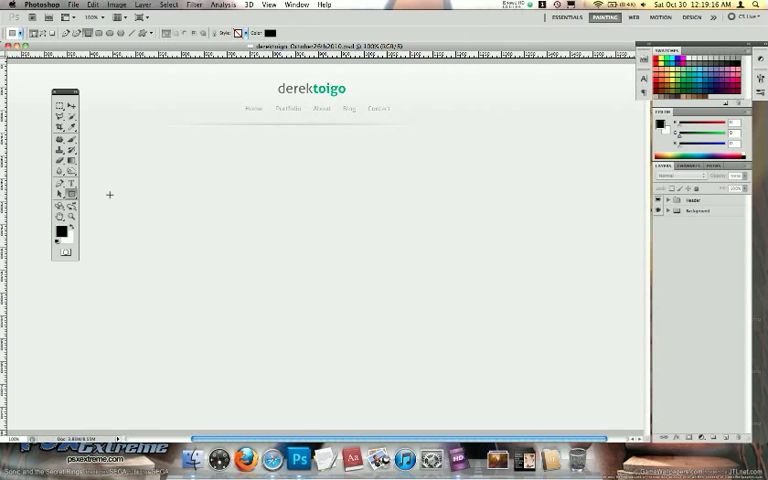
{"action": "left_click_drag", "start_coordinate": [131, 150], "coordinate": [464, 349]}
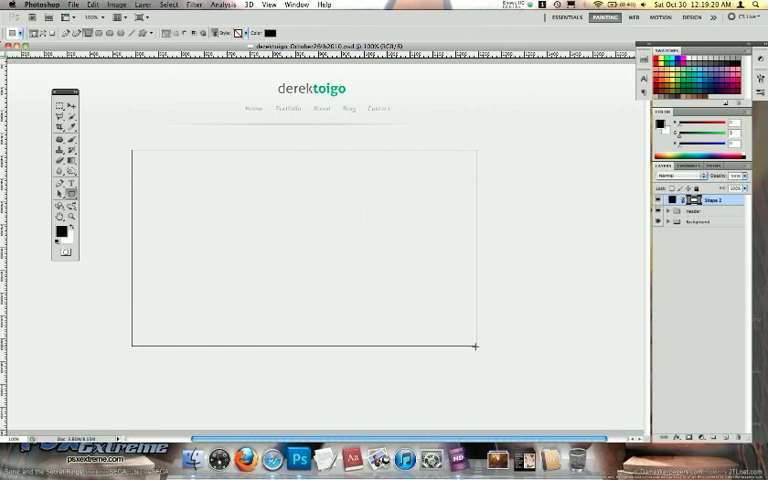
{"action": "left_click_drag", "start_coordinate": [464, 349], "coordinate": [476, 349]}
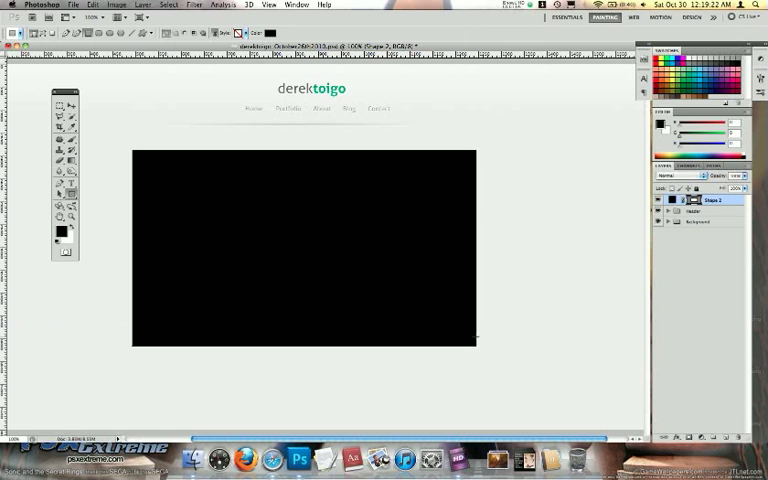
{"action": "double_click", "coordinate": [695, 199]}
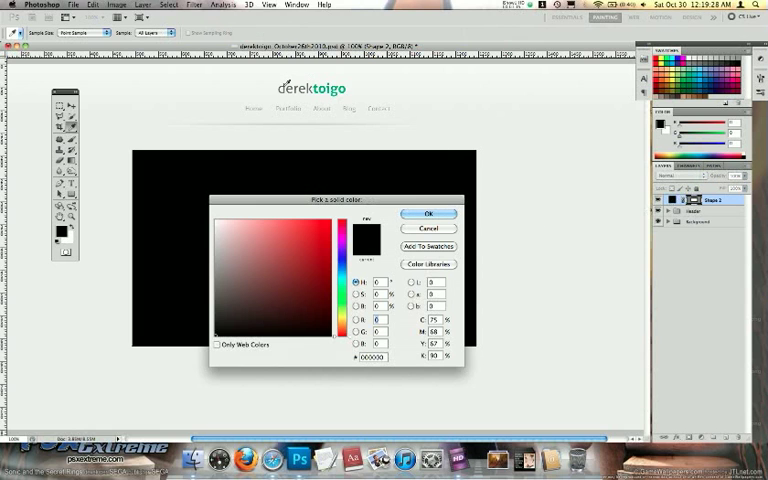
{"action": "left_click", "coordinate": [282, 88]}
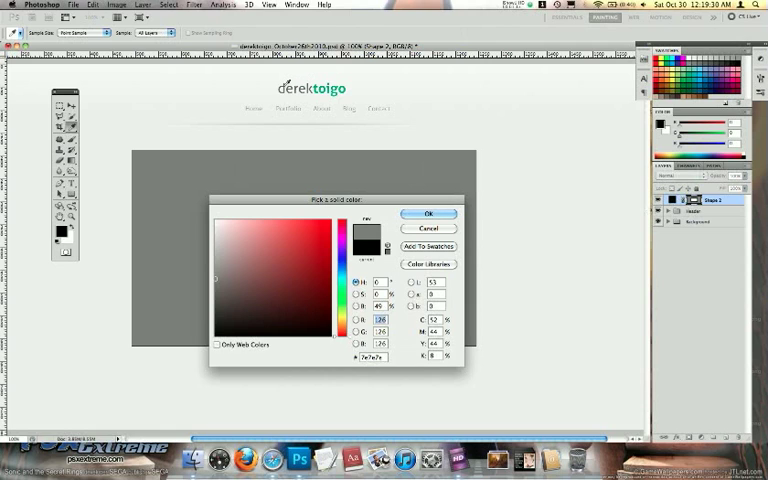
{"action": "key", "text": "Return"}
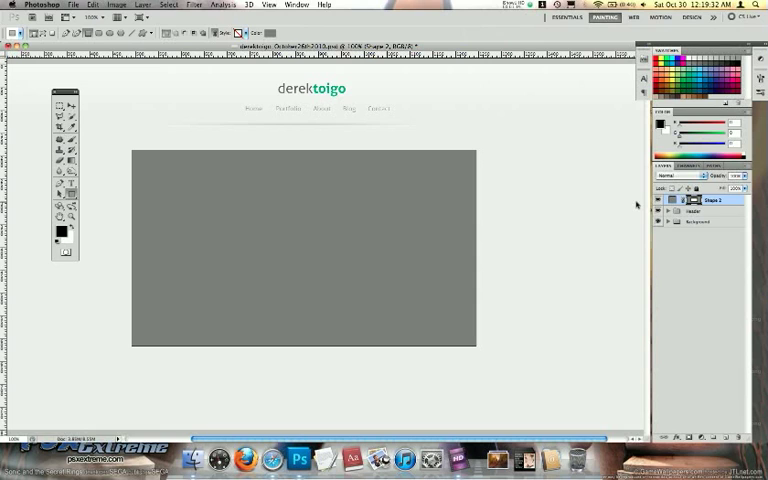
Align the grey rectangle against the background layer and nudge it into position with the arrow keys.
{"action": "left_click", "coordinate": [667, 222]}
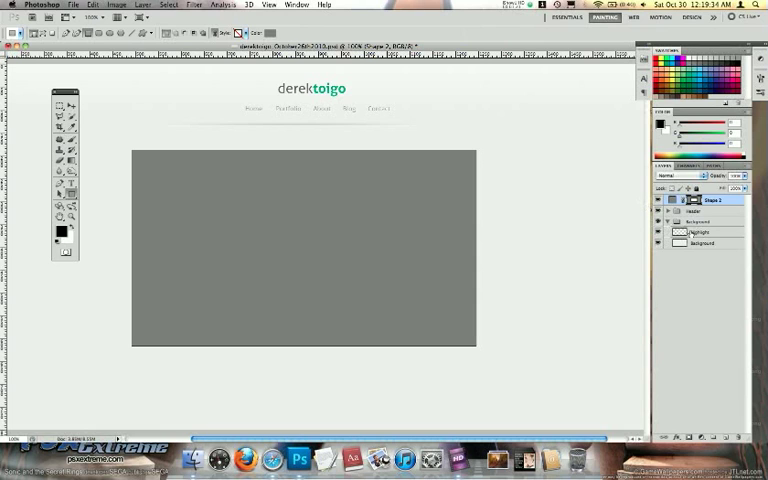
{"action": "left_click", "coordinate": [702, 243]}
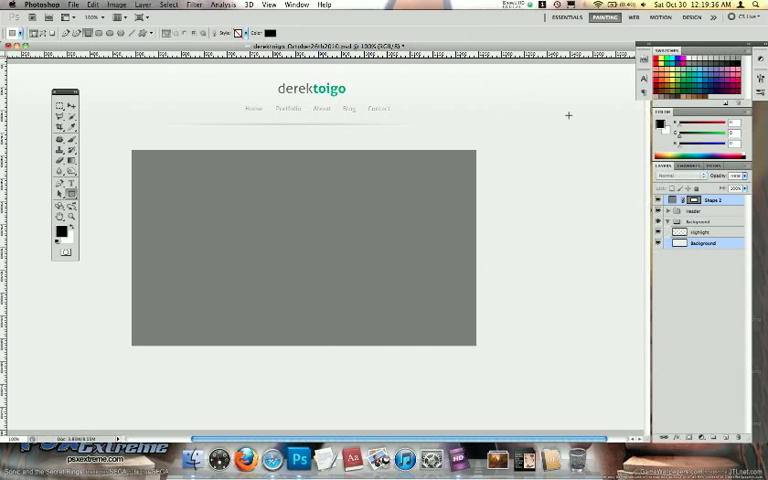
{"action": "key", "text": "v"}
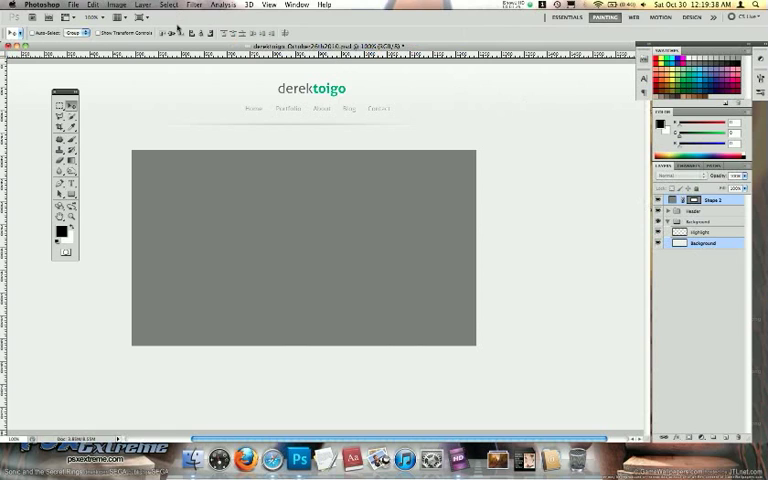
{"action": "left_click", "coordinate": [203, 33]}
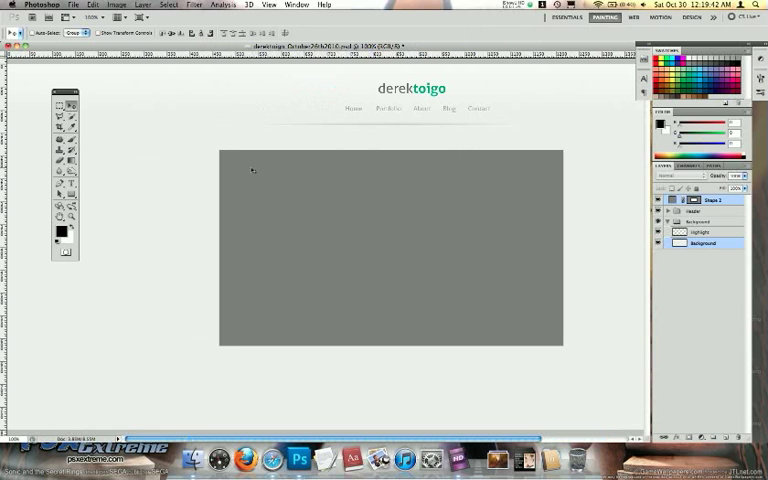
{"action": "scroll", "coordinate": [252, 170], "scroll_direction": "right", "scroll_amount": 3}
{"action": "scroll", "coordinate": [252, 170], "scroll_direction": "left", "scroll_amount": 3}
{"action": "scroll", "coordinate": [252, 170], "scroll_direction": "right", "scroll_amount": 2}
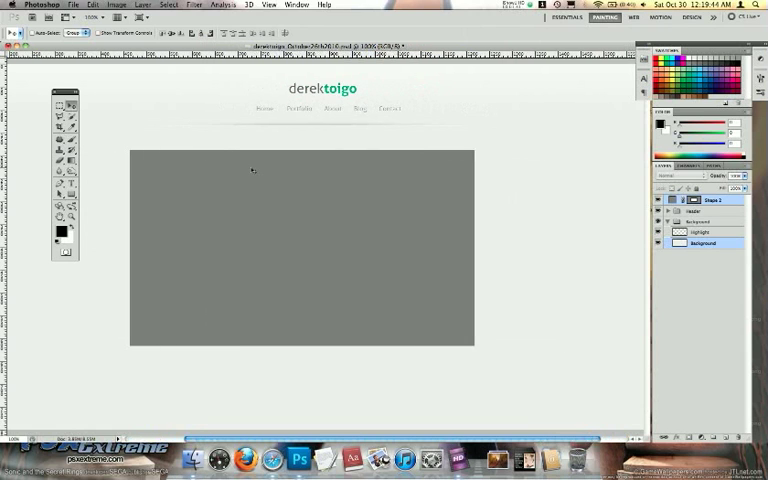
{"action": "left_click", "coordinate": [667, 221]}
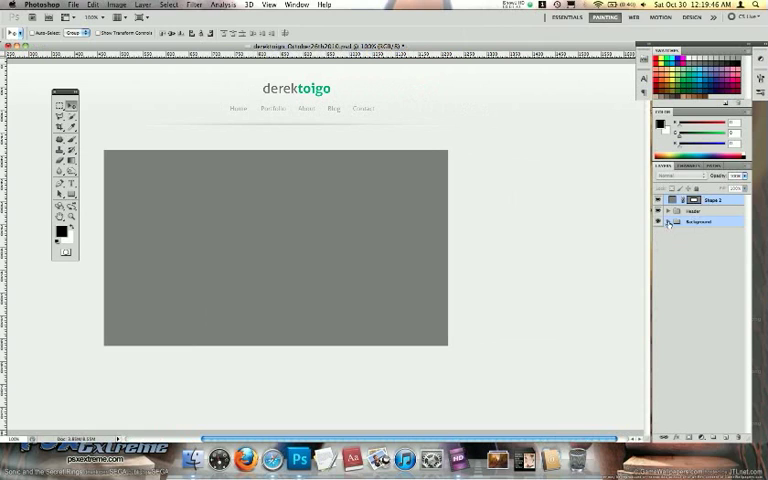
{"action": "key", "text": "shift+Right"}
{"action": "key", "text": "shift+Right"}
{"action": "key", "text": "shift+Right"}
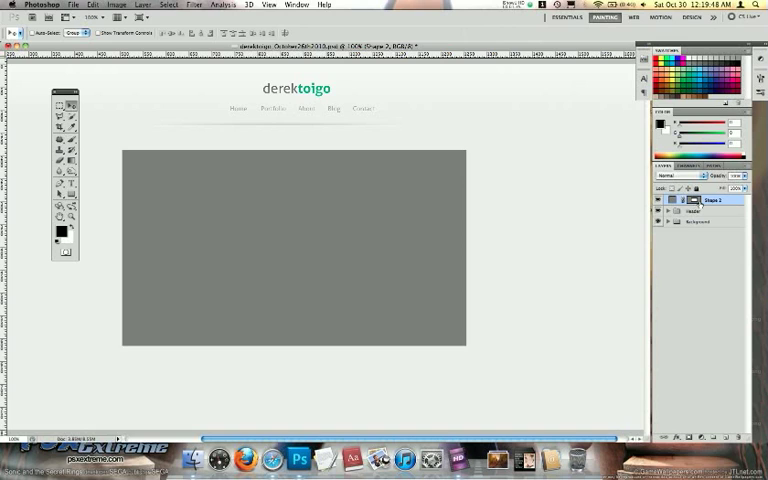
{"action": "key", "text": "shift+Right"}
{"action": "key", "text": "shift+Right"}
{"action": "key", "text": "Left"}
{"action": "key", "text": "Left"}
{"action": "key", "text": "Left"}
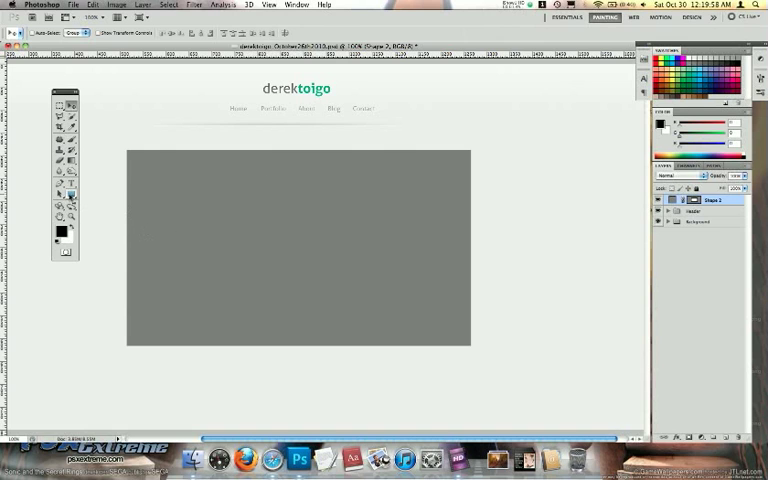
Add a small black ellipse dot just below the lower-left of the grey rectangle.
{"action": "left_click", "coordinate": [68, 194]}
{"action": "left_click_drag", "start_coordinate": [68, 194], "coordinate": [70, 195]}
{"action": "left_click", "coordinate": [105, 209]}
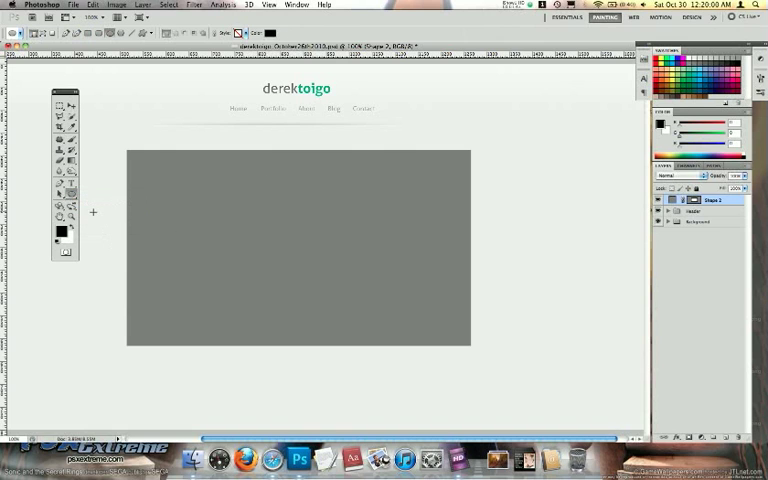
{"action": "left_click", "coordinate": [191, 364]}
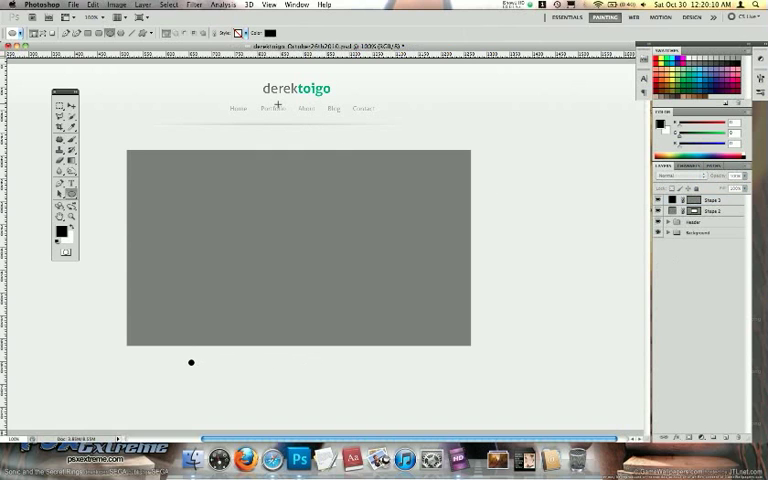
{"action": "key", "text": "super+plus"}
{"action": "scroll", "coordinate": [278, 107], "scroll_direction": "up", "scroll_amount": 5}
{"action": "scroll", "coordinate": [278, 107], "scroll_direction": "left", "scroll_amount": 3}
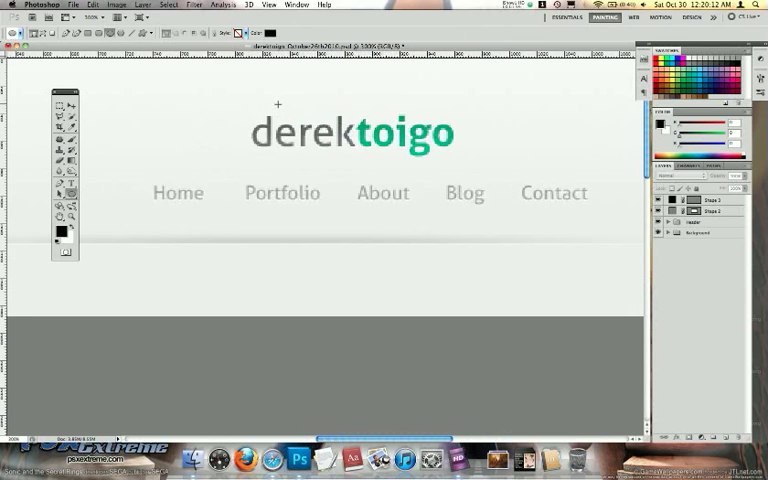
{"action": "scroll", "coordinate": [278, 104], "scroll_direction": "right", "scroll_amount": 1}
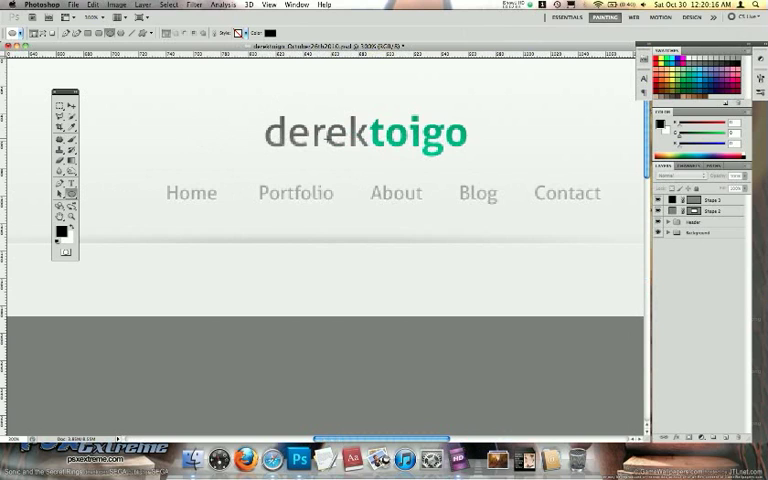
{"action": "scroll", "coordinate": [330, 140], "scroll_direction": "down", "scroll_amount": 3}
{"action": "scroll", "coordinate": [330, 140], "scroll_direction": "down", "scroll_amount": 3}
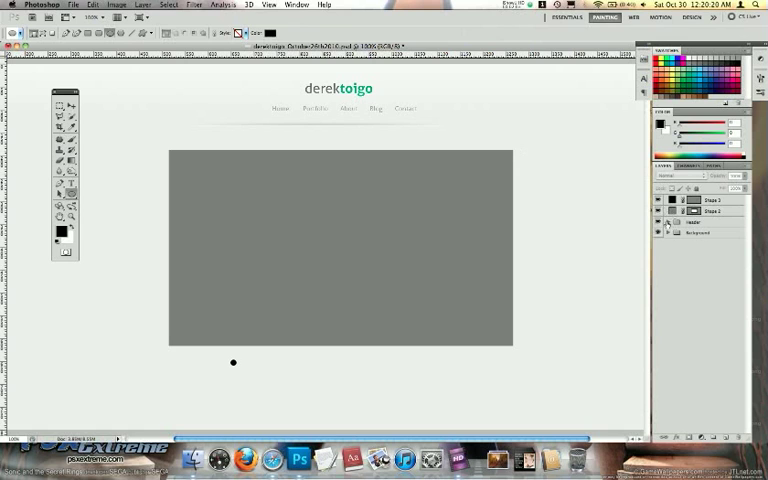
Copy the logo text's layer effects and paste the shadow and gradient onto the dot shape.
{"action": "left_click", "coordinate": [668, 222]}
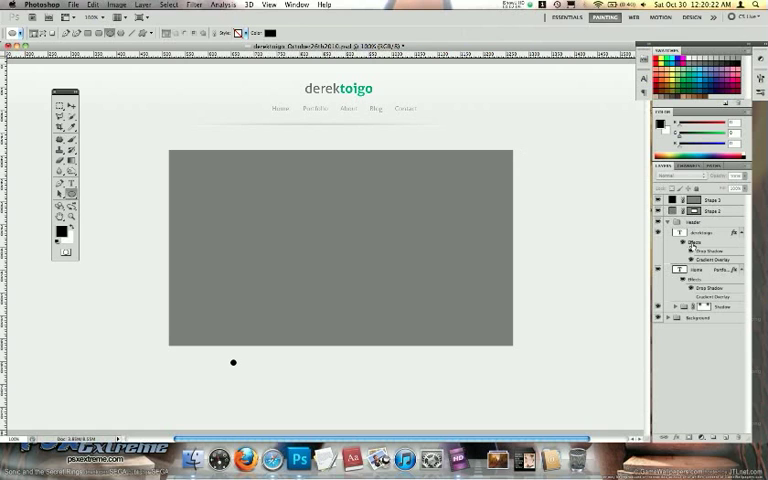
{"action": "right_click", "coordinate": [690, 243]}
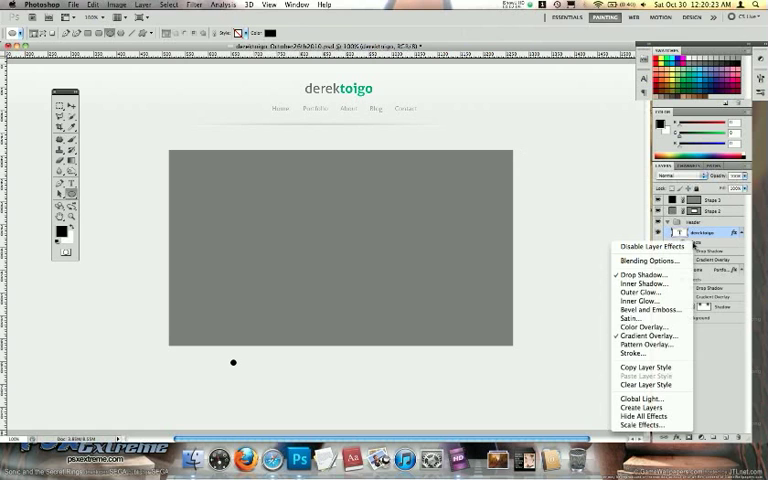
{"action": "left_click", "coordinate": [646, 384]}
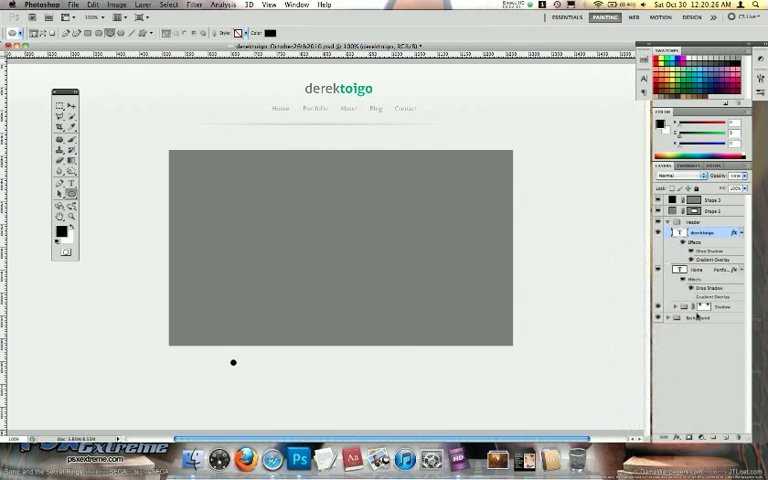
{"action": "right_click", "coordinate": [722, 200]}
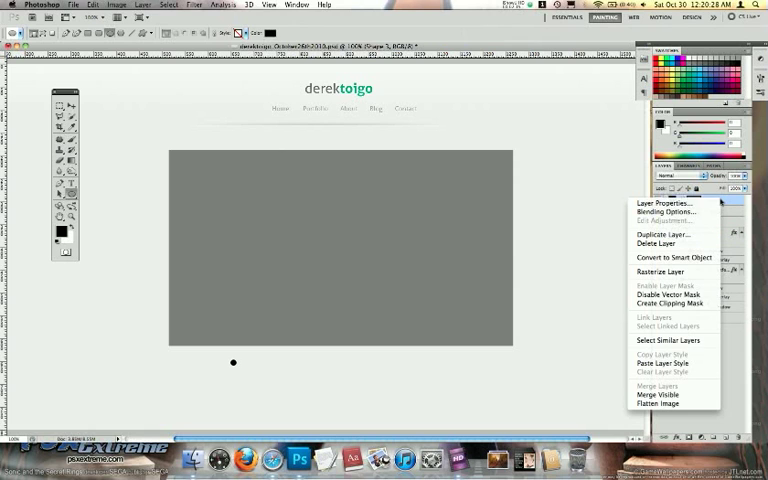
{"action": "left_click", "coordinate": [663, 362]}
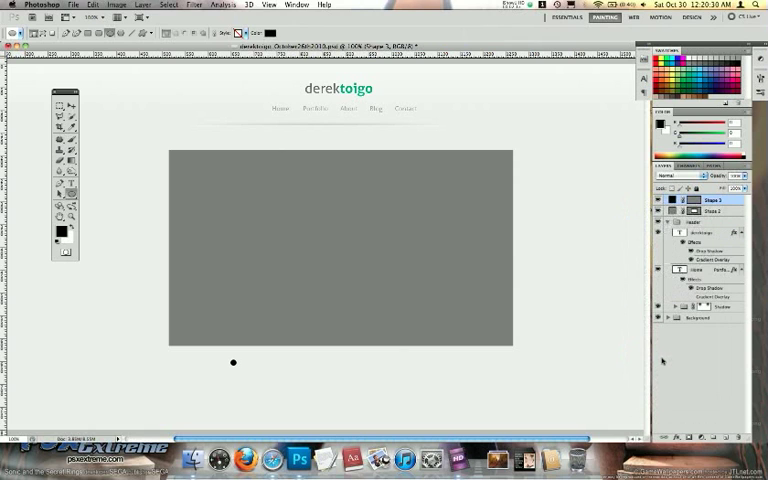
{"action": "right_click", "coordinate": [710, 200]}
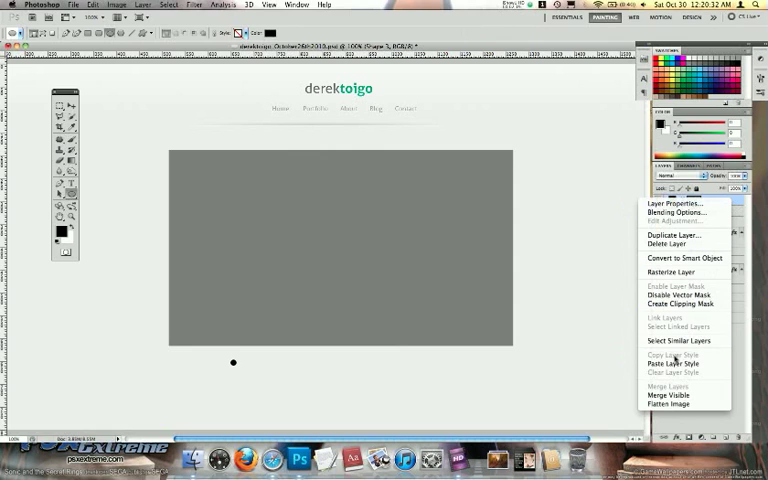
{"action": "left_click", "coordinate": [672, 362]}
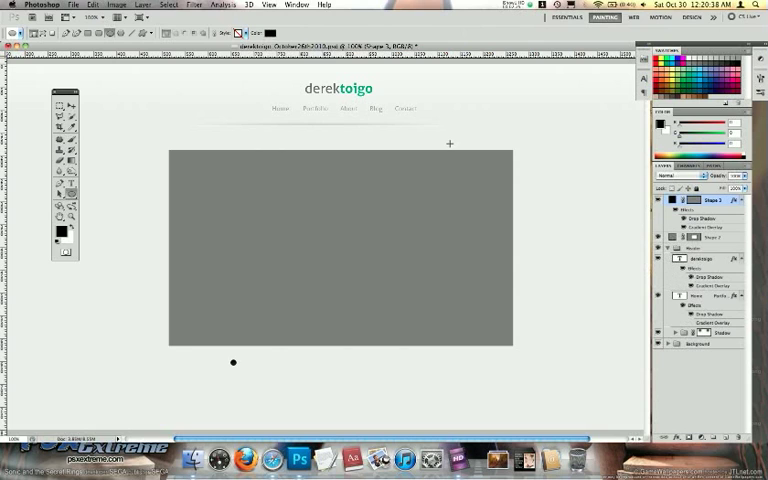
Commit the logo text colour, then change the dot's fill to grey 646464 in the Color Picker.
{"action": "key", "text": "t"}
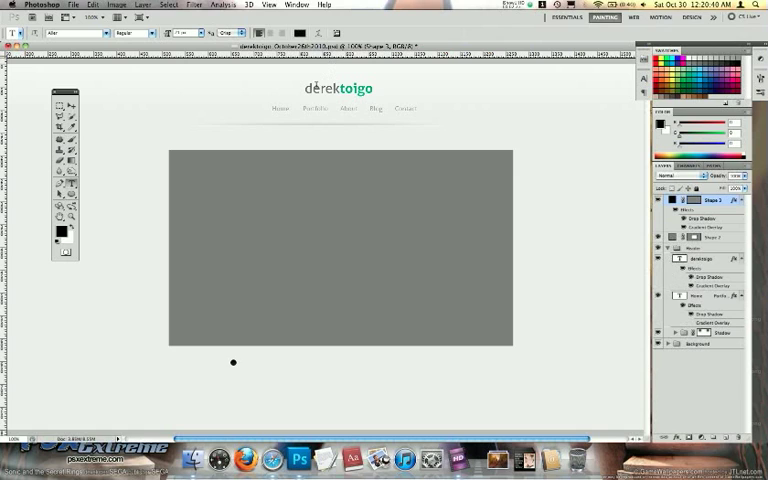
{"action": "left_click", "coordinate": [318, 88]}
{"action": "left_click", "coordinate": [299, 33]}
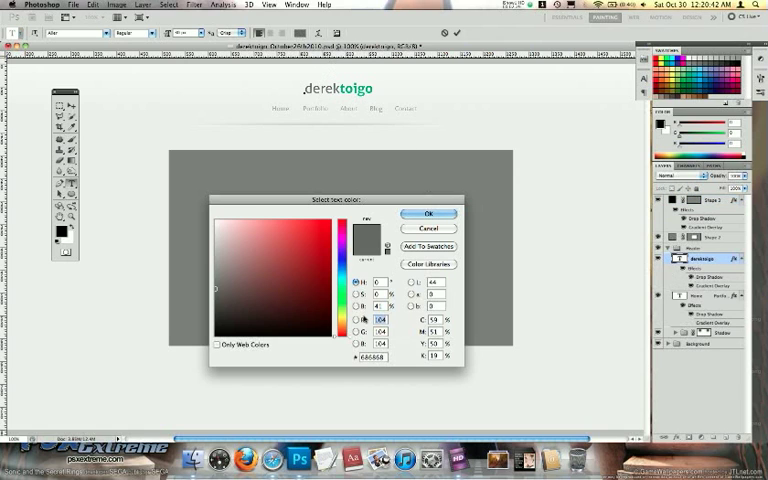
{"action": "double_click", "coordinate": [372, 356]}
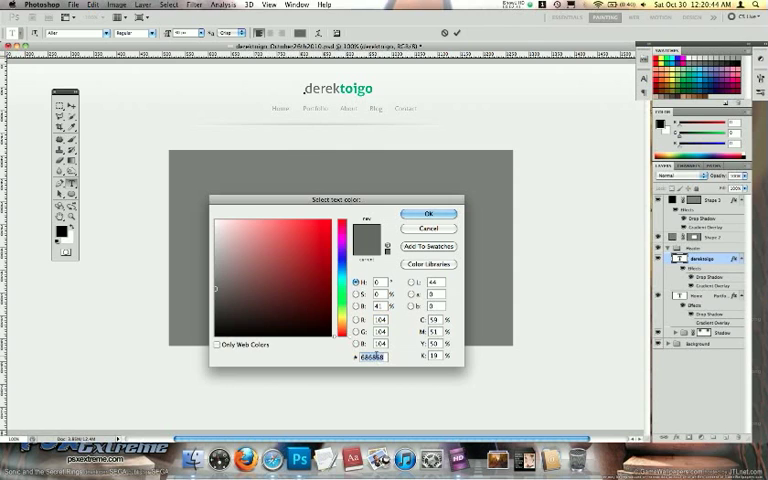
{"action": "key", "text": "Return"}
{"action": "key", "text": "ctrl+Return"}
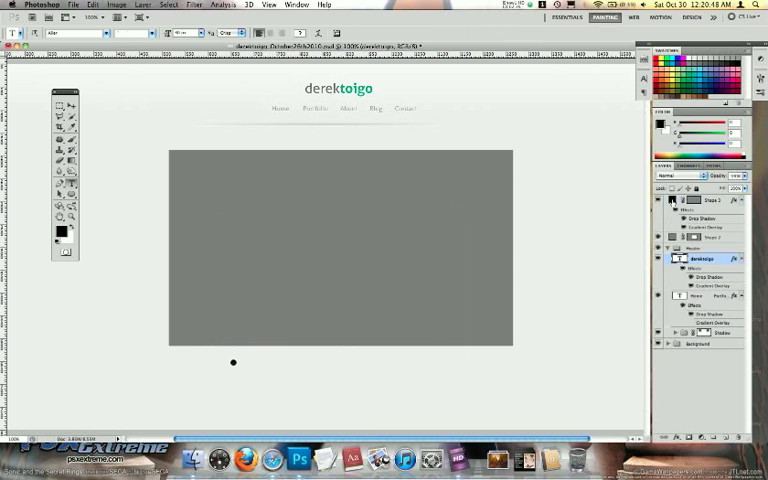
{"action": "double_click", "coordinate": [696, 199]}
{"action": "left_click", "coordinate": [372, 357]}
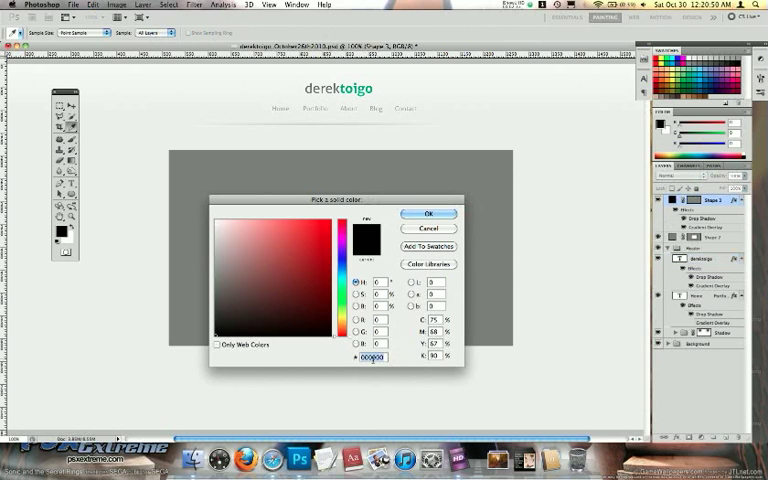
{"action": "type", "text": "646464"}
{"action": "key", "text": "Return"}
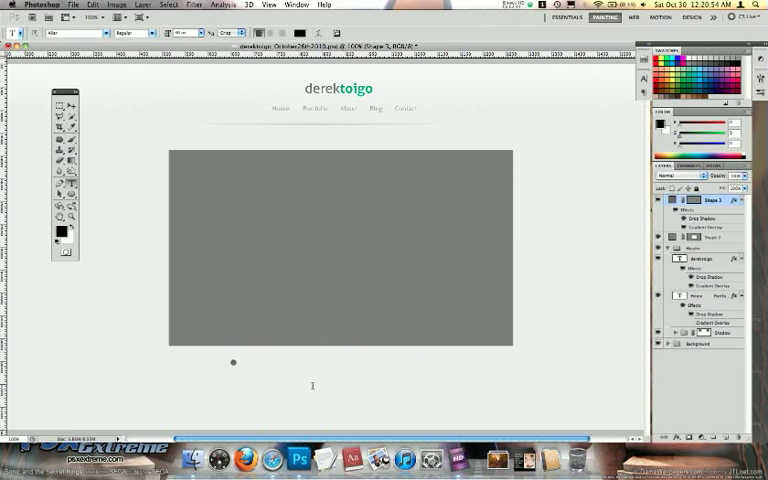
Free-transform the grey dot smaller at 400% zoom, commit, and return to the full-page view.
{"action": "key", "text": "ctrl+t"}
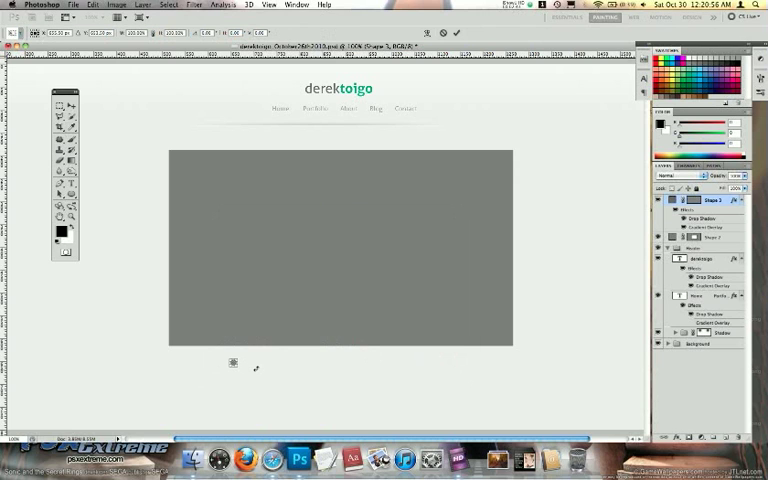
{"action": "key", "text": "ctrl+plus"}
{"action": "key", "text": "ctrl+plus"}
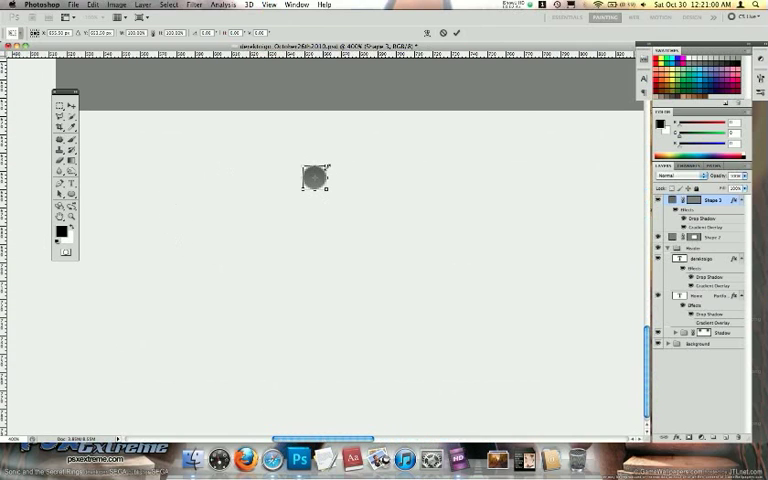
{"action": "left_click_drag", "start_coordinate": [327, 168], "coordinate": [321, 172]}
{"action": "key", "text": "Return"}
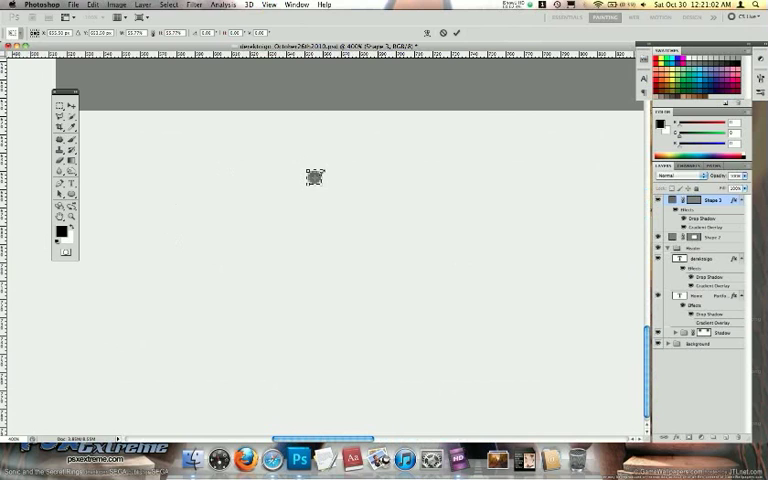
{"action": "key", "text": "t"}
{"action": "key", "text": "ctrl+minus"}
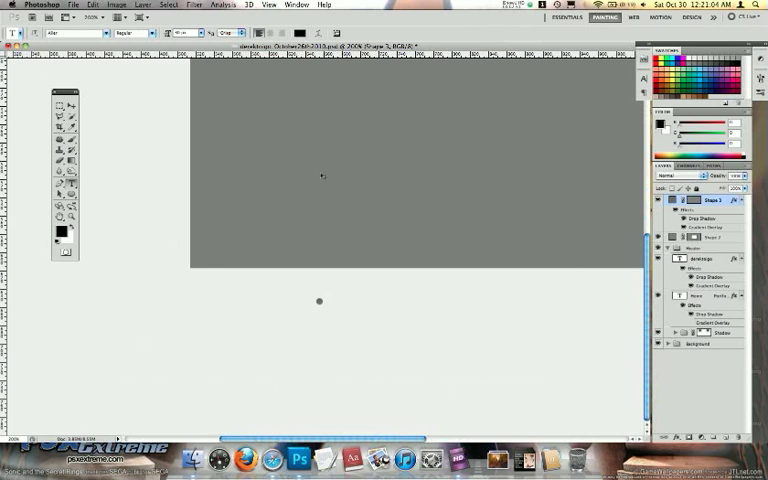
{"action": "key", "text": "ctrl+minus"}
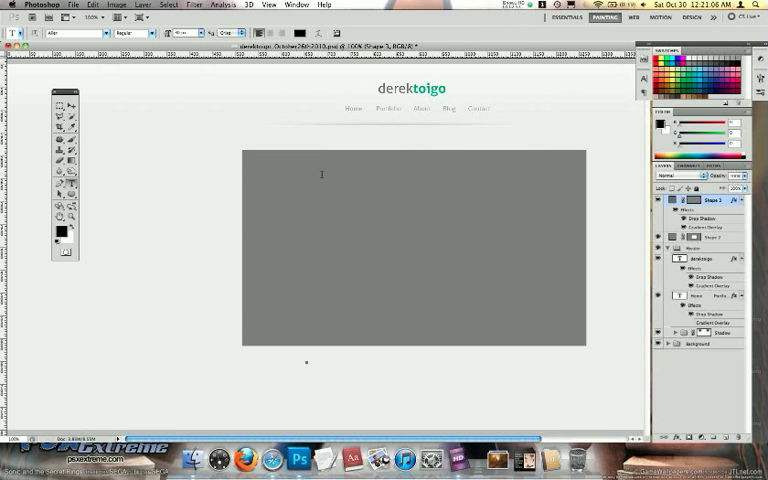
{"action": "key", "text": "v"}
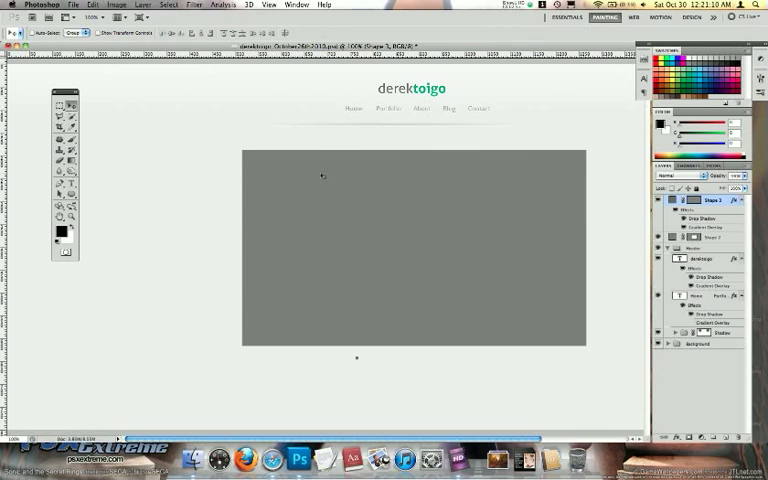
Duplicate the dot layer four times to make five dots.
{"action": "key", "text": "super+j"}
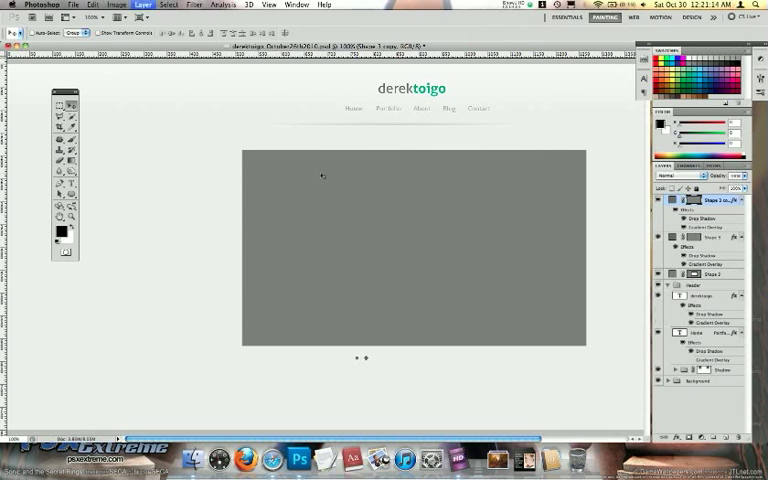
{"action": "key", "text": "super+j"}
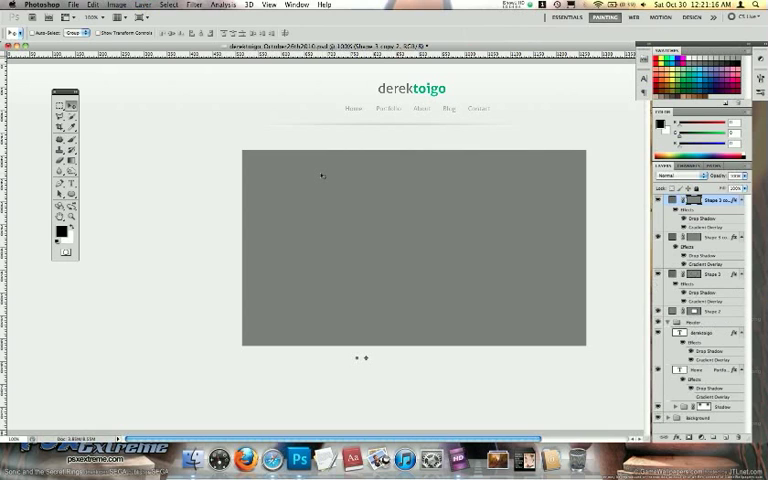
{"action": "key", "text": "super+j"}
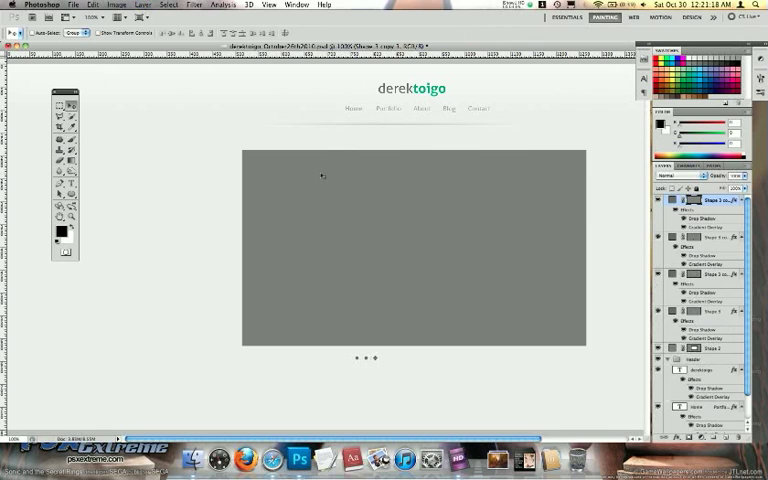
{"action": "key", "text": "super+j"}
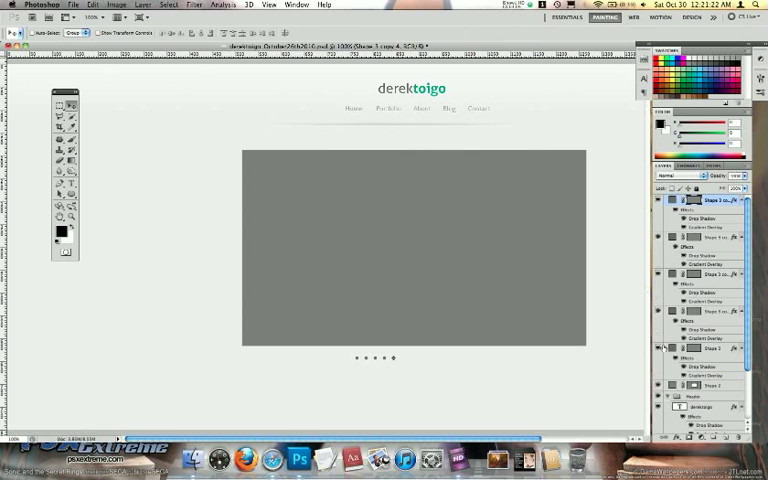
Select all five dot layers and nudge the row so it sits centred beneath the rectangle.
{"action": "left_click", "coordinate": [716, 384]}
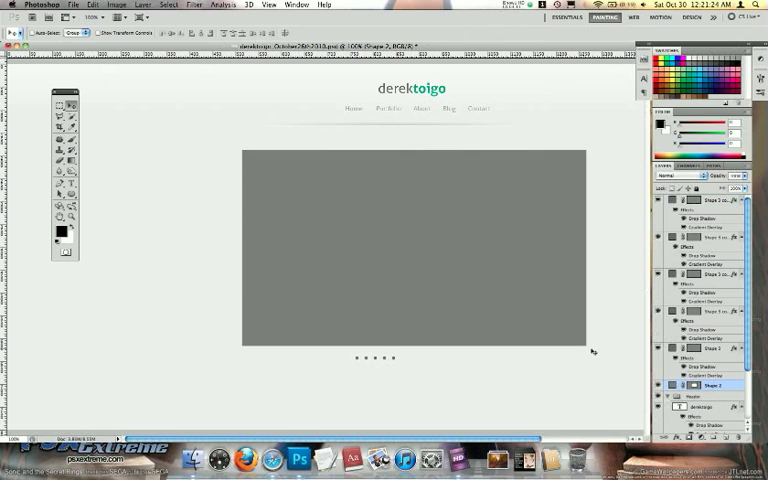
{"action": "left_click", "coordinate": [716, 200]}
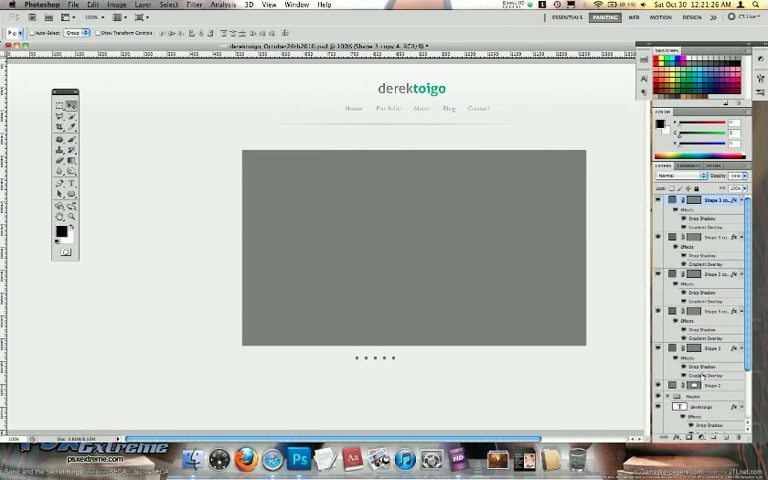
{"action": "left_click", "coordinate": [716, 384], "text": "shift"}
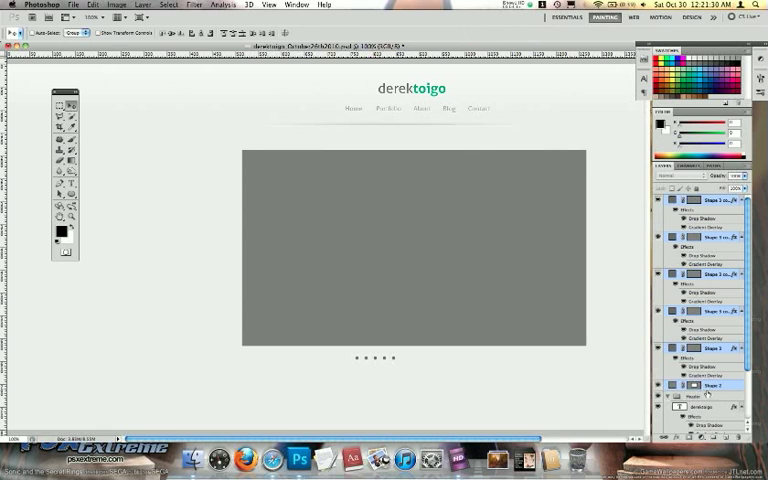
{"action": "key", "text": "Right"}
{"action": "key", "text": "Right"}
{"action": "key", "text": "Right"}
{"action": "key", "text": "Left"}
{"action": "scroll", "coordinate": [620, 410], "scroll_direction": "right", "scroll_amount": 5}
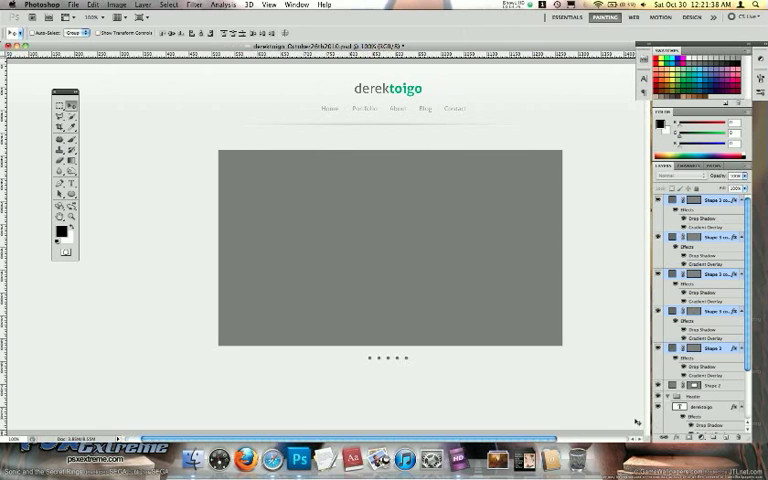
{"action": "scroll", "coordinate": [600, 400], "scroll_direction": "right", "scroll_amount": 5}
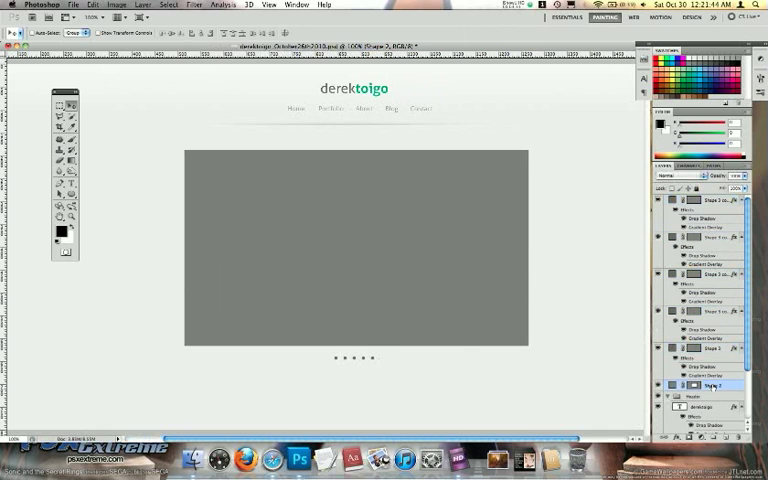
Give the slider rectangle an Inner Shadow at 90 degrees with larger size, less distance, slight choke and lower opacity.
{"action": "double_click", "coordinate": [729, 385]}
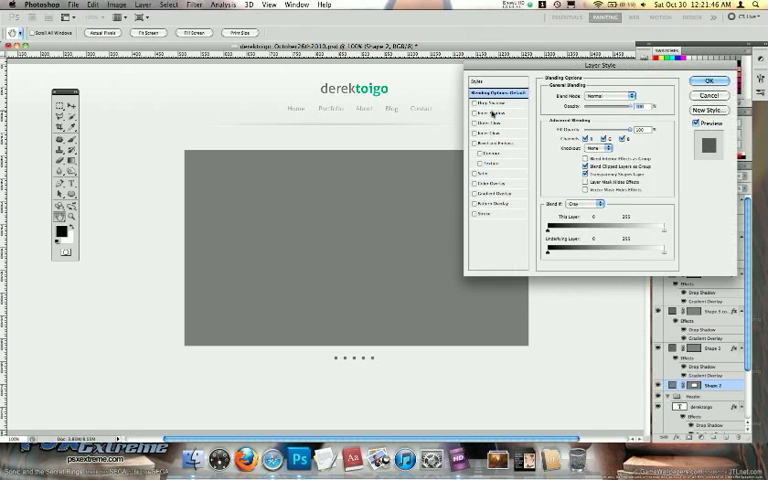
{"action": "left_click", "coordinate": [490, 112]}
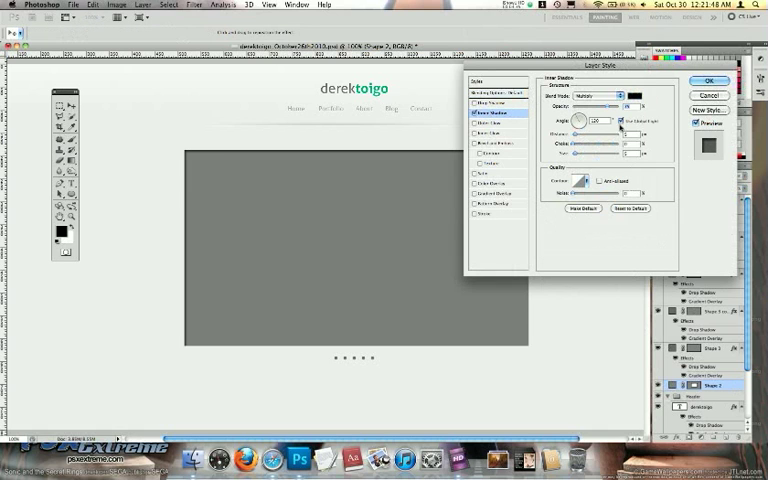
{"action": "left_click_drag", "start_coordinate": [580, 120], "coordinate": [558, 121]}
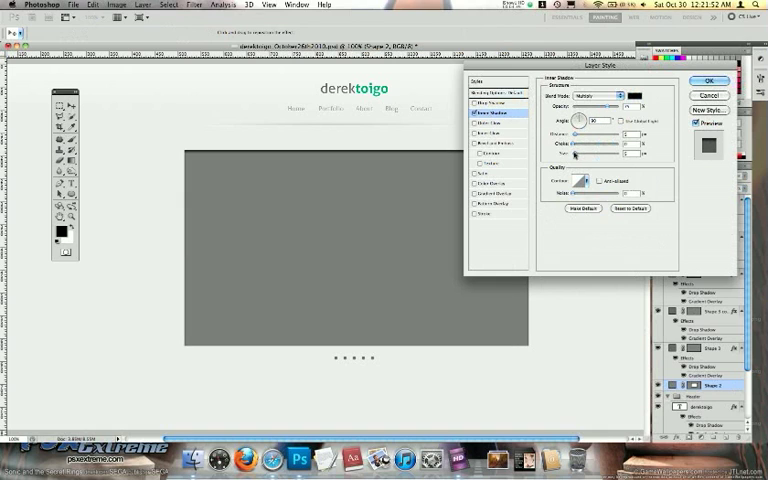
{"action": "left_click_drag", "start_coordinate": [575, 153], "coordinate": [583, 153]}
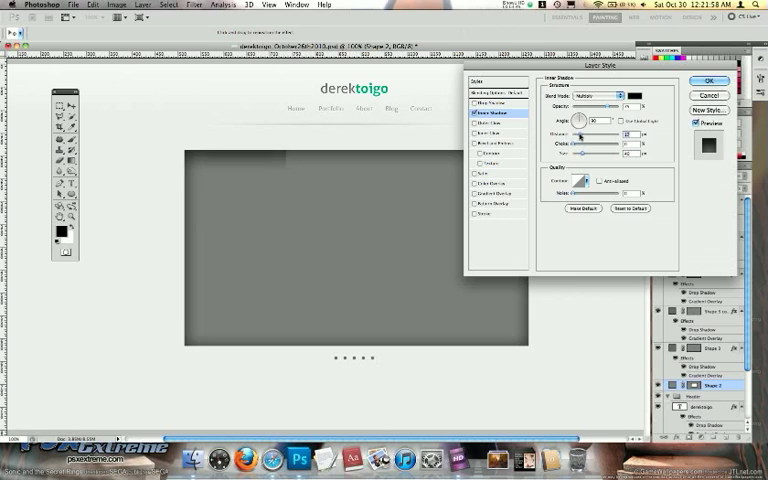
{"action": "left_click_drag", "start_coordinate": [575, 136], "coordinate": [569, 138]}
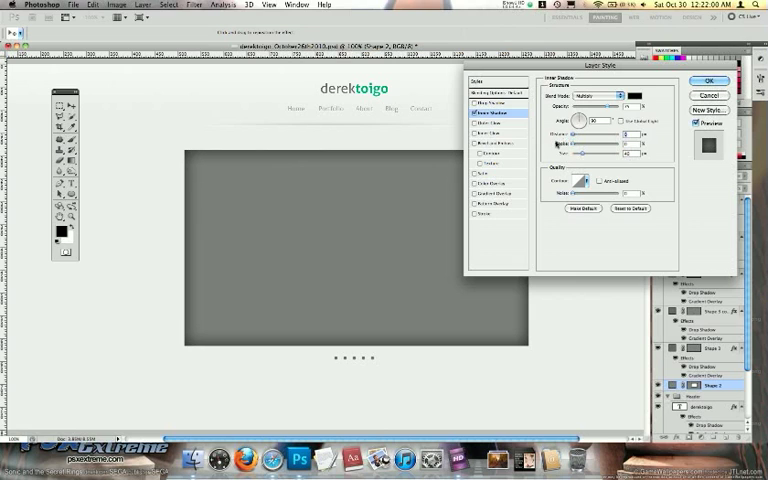
{"action": "left_click_drag", "start_coordinate": [569, 144], "coordinate": [574, 146]}
{"action": "left_click_drag", "start_coordinate": [602, 108], "coordinate": [584, 108]}
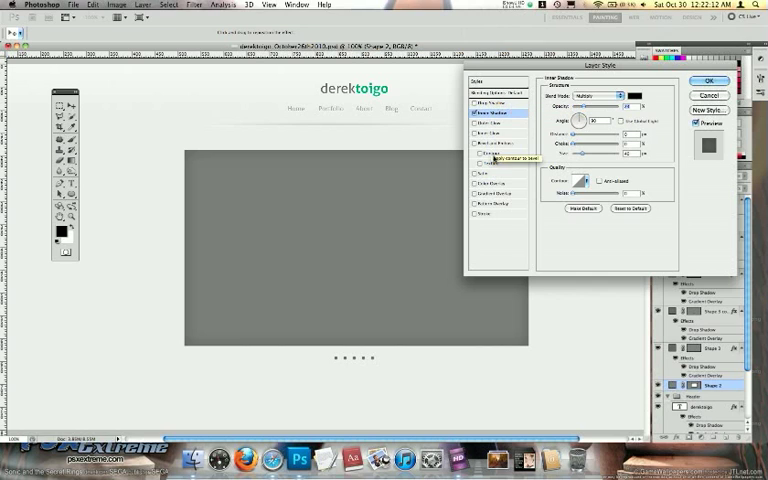
Add a Stroke to the slider rectangle and set its colour to white.
{"action": "left_click", "coordinate": [486, 213]}
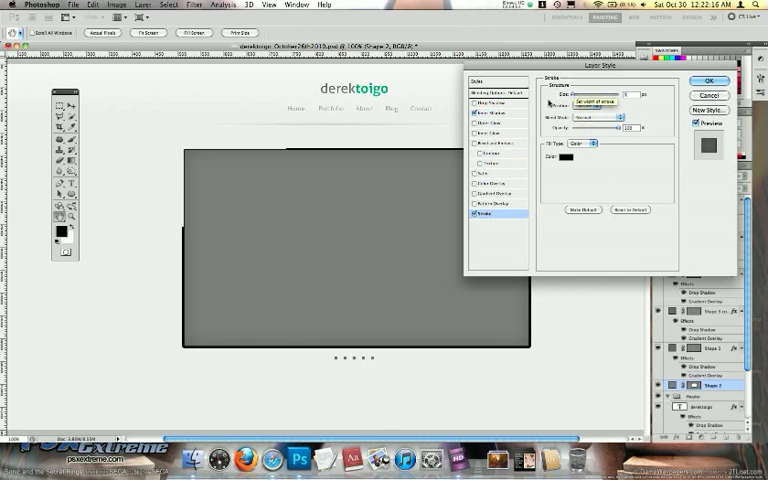
{"action": "left_click", "coordinate": [567, 155]}
{"action": "type", "text": "ffffff"}
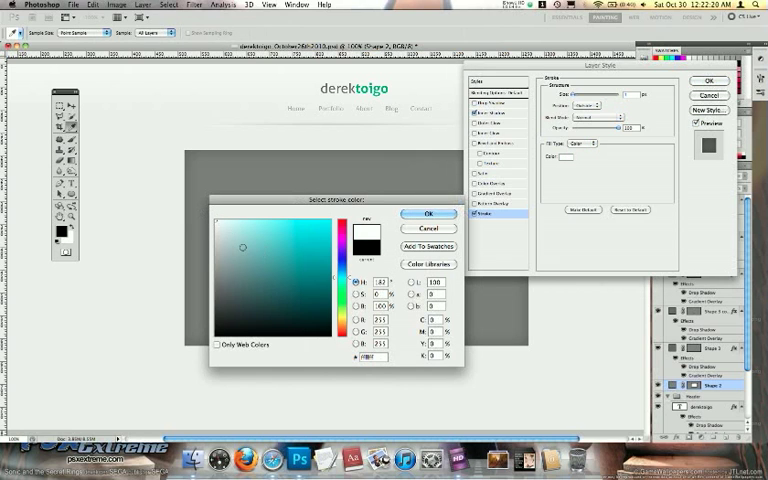
{"action": "key", "text": "Return"}
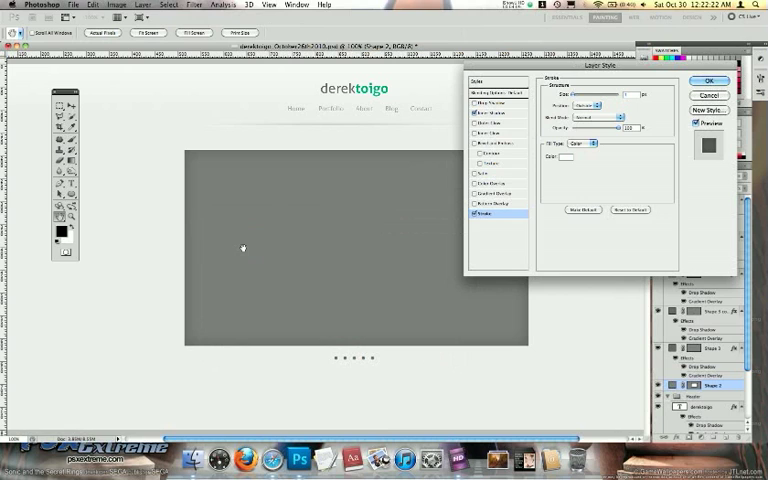
Add a Gradient Overlay to the rectangle, make it Radial and enlarge its scale.
{"action": "left_click", "coordinate": [491, 193]}
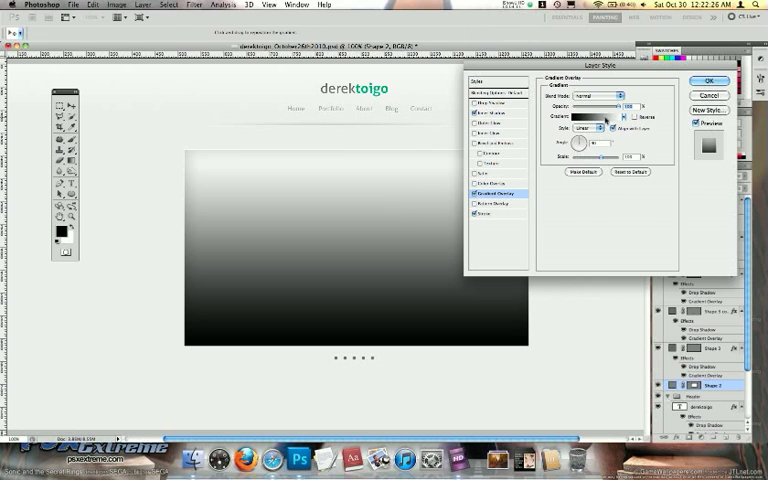
{"action": "left_click", "coordinate": [596, 117]}
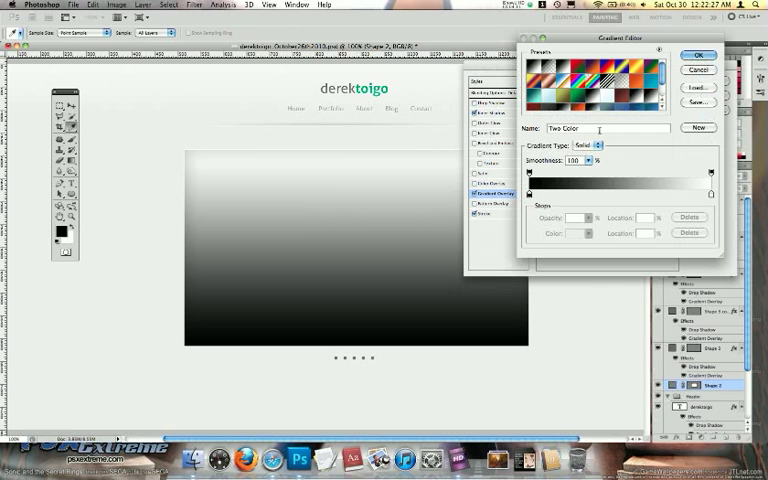
{"action": "left_click", "coordinate": [699, 58]}
{"action": "left_click", "coordinate": [599, 128]}
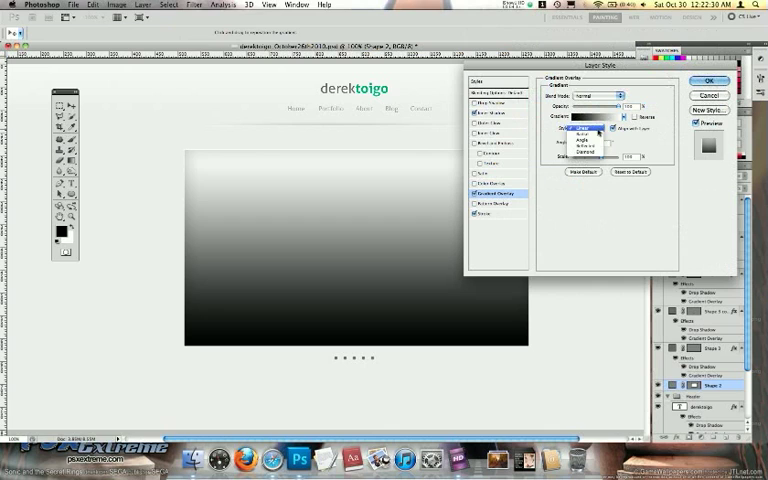
{"action": "left_click", "coordinate": [585, 140]}
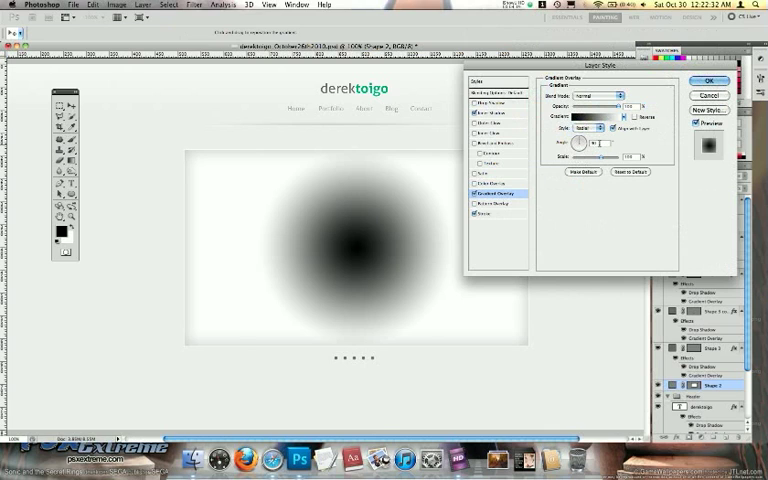
{"action": "left_click_drag", "start_coordinate": [605, 143], "coordinate": [622, 145]}
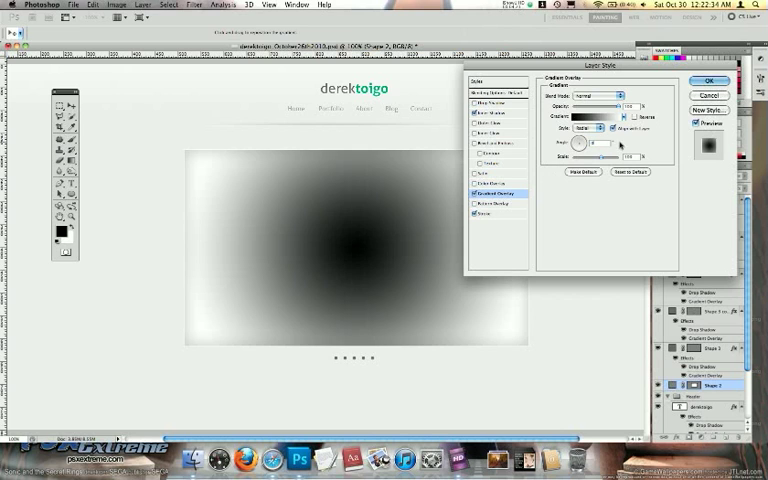
Use the Foreground to Background gradient, reverse it, lower opacity to near-flat grey and apply the layer styles.
{"action": "left_click", "coordinate": [588, 117]}
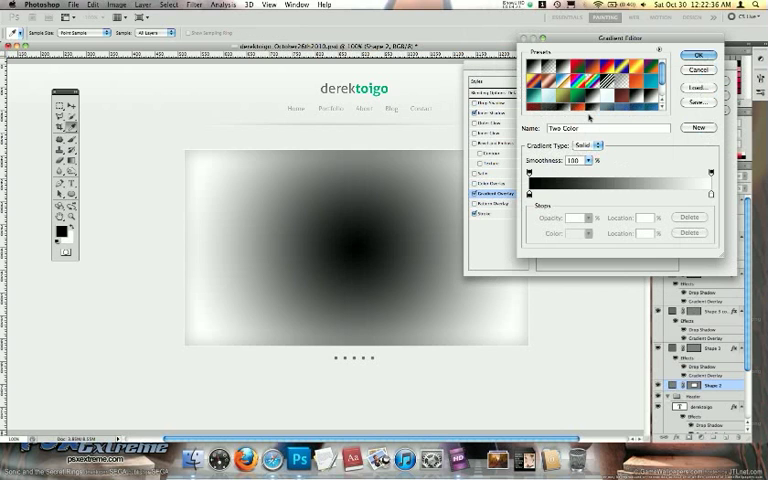
{"action": "left_click", "coordinate": [555, 106]}
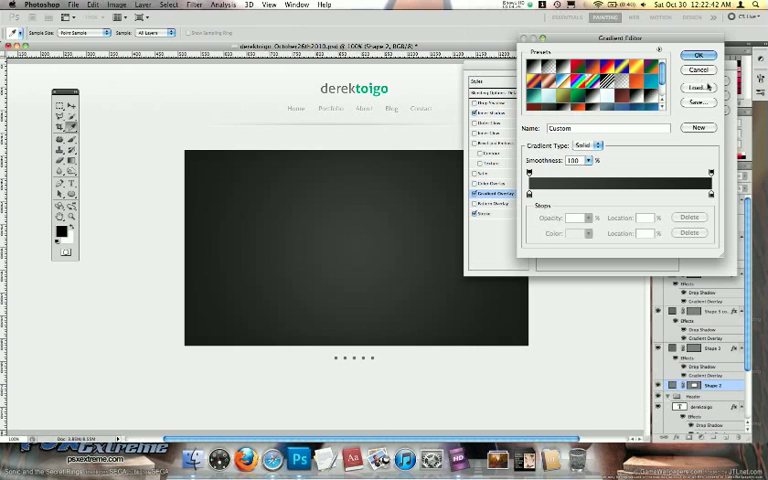
{"action": "left_click", "coordinate": [533, 67]}
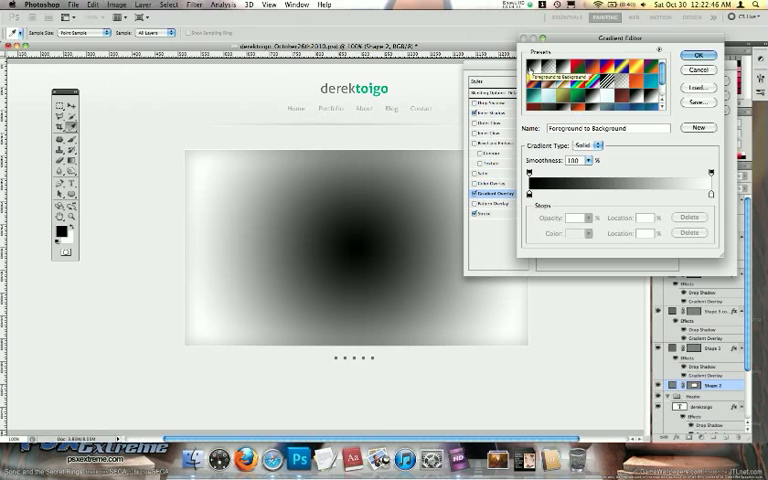
{"action": "key", "text": "Return"}
{"action": "left_click", "coordinate": [636, 117]}
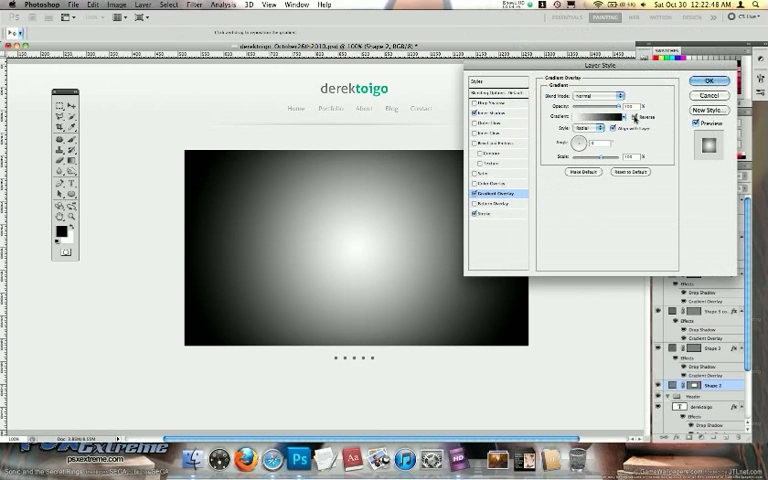
{"action": "left_click_drag", "start_coordinate": [620, 106], "coordinate": [575, 106]}
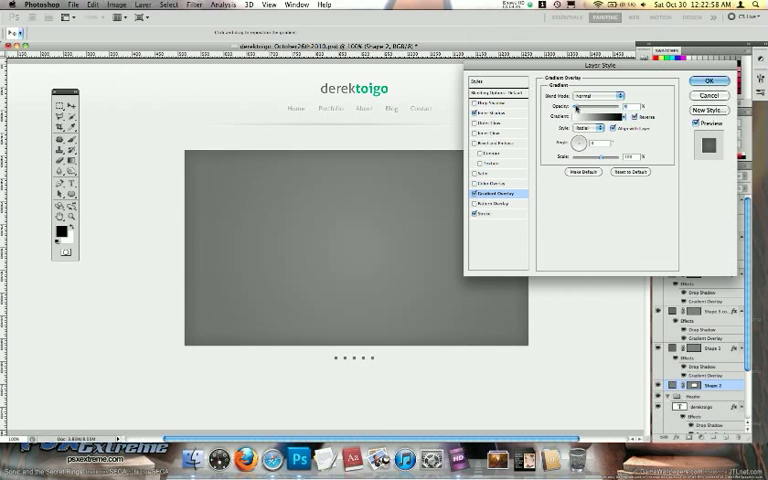
{"action": "key", "text": "Return"}
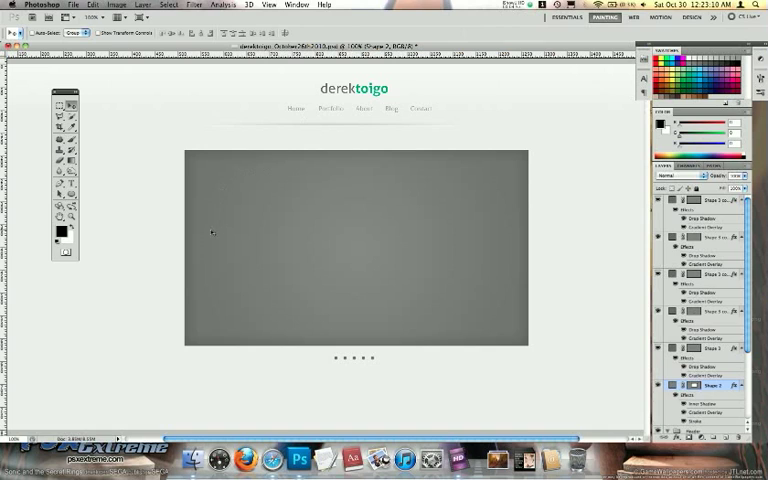
Increase the canvas height to 1200 pixels via Canvas Size, then select all layout layers together.
{"action": "left_click", "coordinate": [117, 4]}
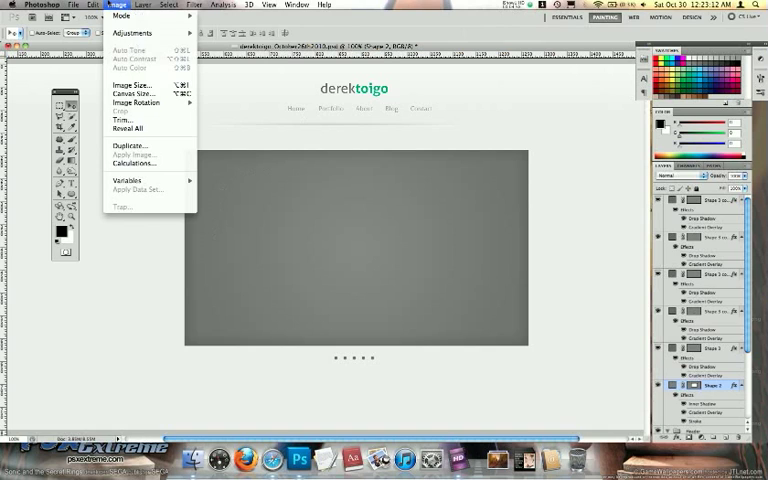
{"action": "left_click", "coordinate": [130, 94]}
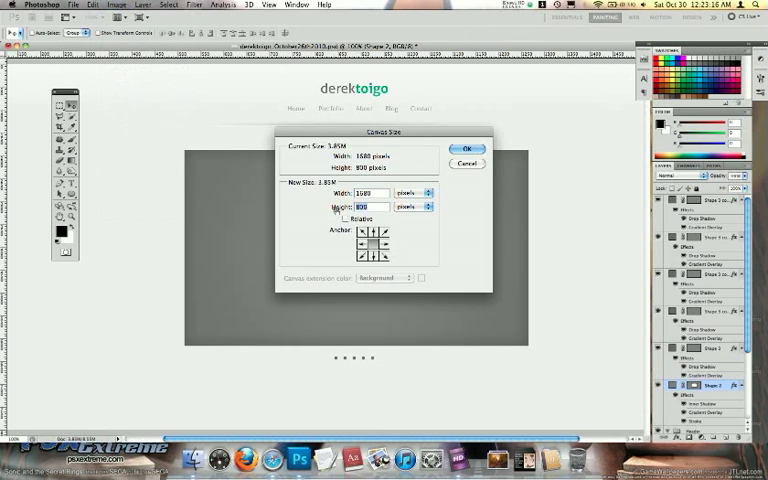
{"action": "type", "text": "1200"}
{"action": "key", "text": "Return"}
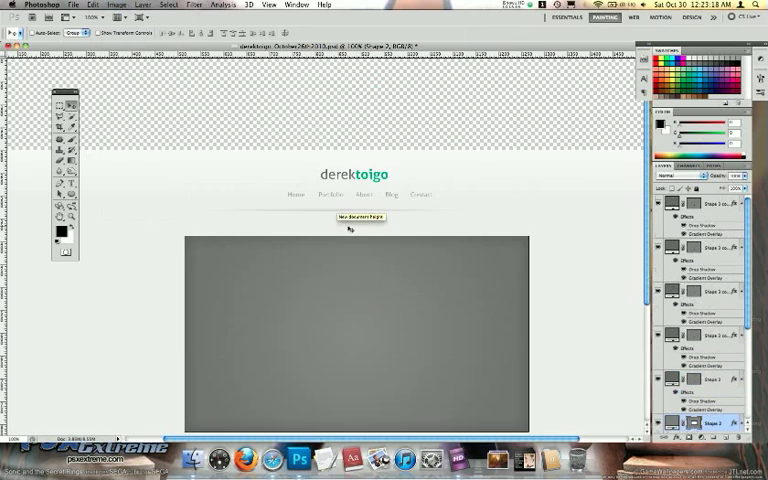
{"action": "scroll", "coordinate": [408, 248], "scroll_direction": "down", "scroll_amount": 5}
{"action": "scroll", "coordinate": [450, 270], "scroll_direction": "right", "scroll_amount": 3}
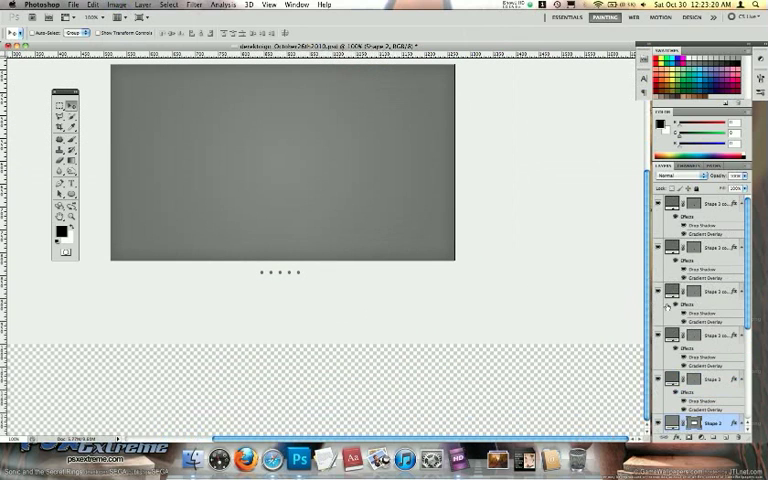
{"action": "left_click", "coordinate": [727, 206]}
{"action": "scroll", "coordinate": [727, 208], "scroll_direction": "down", "scroll_amount": 3}
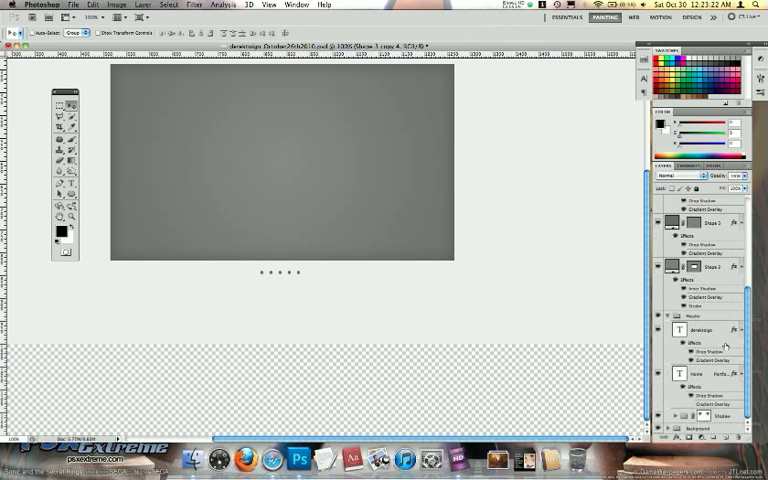
{"action": "left_click", "coordinate": [697, 428]}
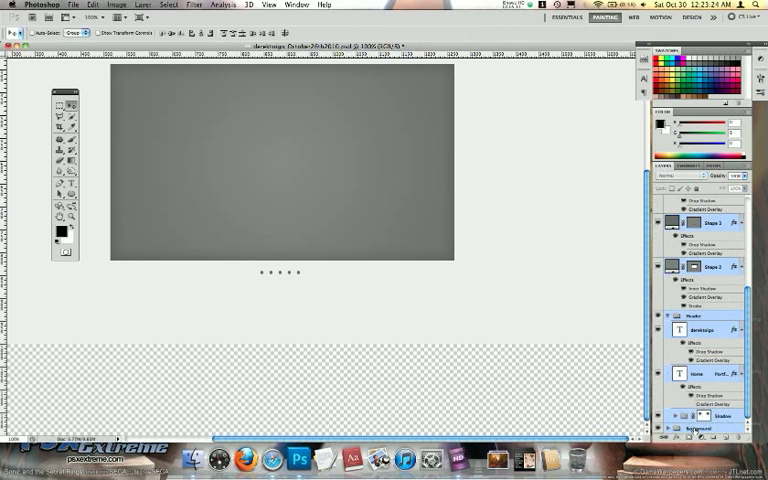
{"action": "scroll", "coordinate": [697, 428], "scroll_direction": "down", "scroll_amount": 5}
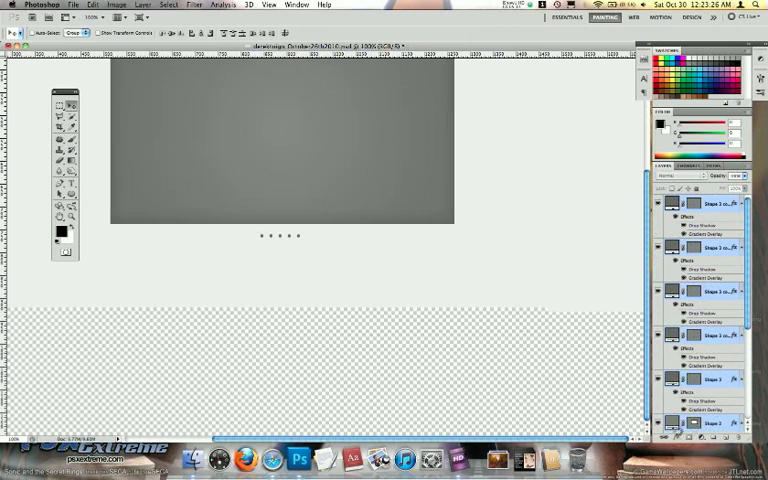
{"action": "scroll", "coordinate": [514, 407], "scroll_direction": "up", "scroll_amount": 5}
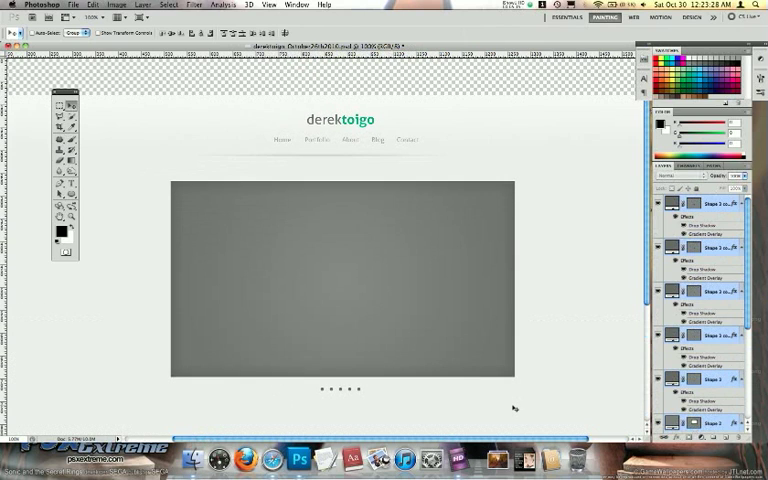
{"action": "scroll", "coordinate": [514, 407], "scroll_direction": "down", "scroll_amount": 5}
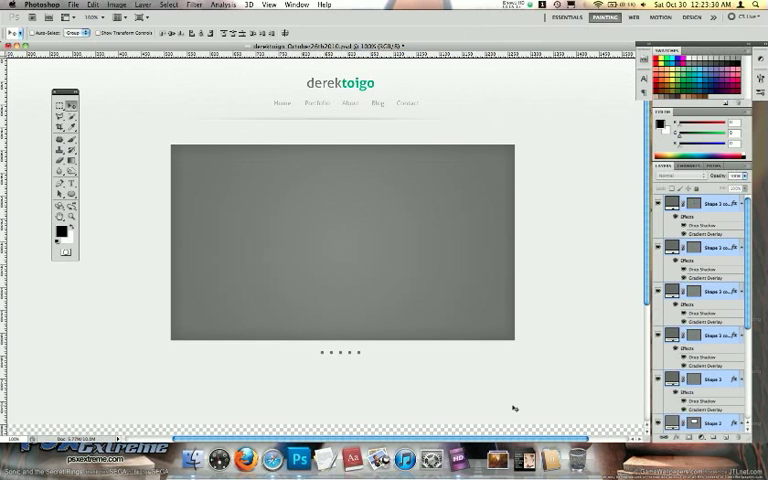
{"action": "scroll", "coordinate": [514, 407], "scroll_direction": "down", "scroll_amount": 8}
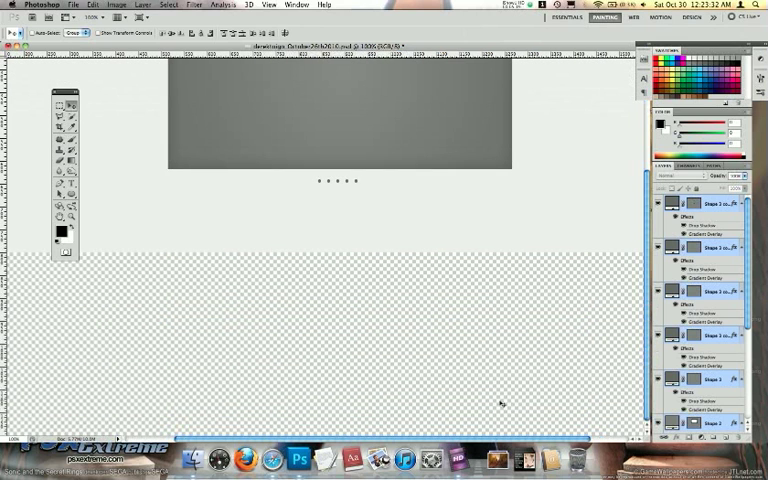
{"action": "scroll", "coordinate": [688, 423], "scroll_direction": "down", "scroll_amount": 3}
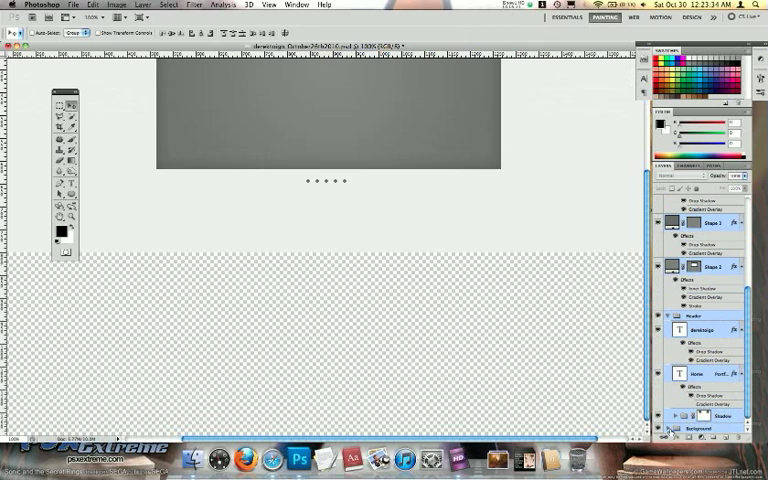
{"action": "scroll", "coordinate": [688, 423], "scroll_direction": "down", "scroll_amount": 3}
Free-transform the Background layer, stretching it down to fill the canvas bottom.
{"action": "left_click", "coordinate": [703, 426]}
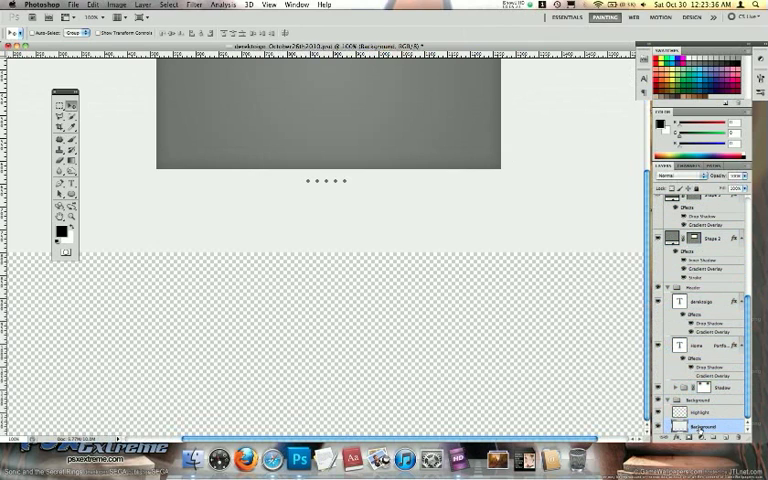
{"action": "key", "text": "super+t"}
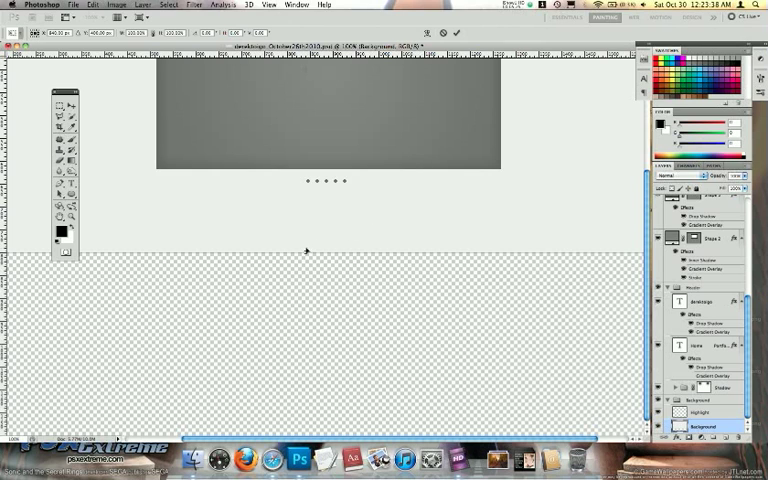
{"action": "left_click_drag", "start_coordinate": [306, 252], "coordinate": [287, 428]}
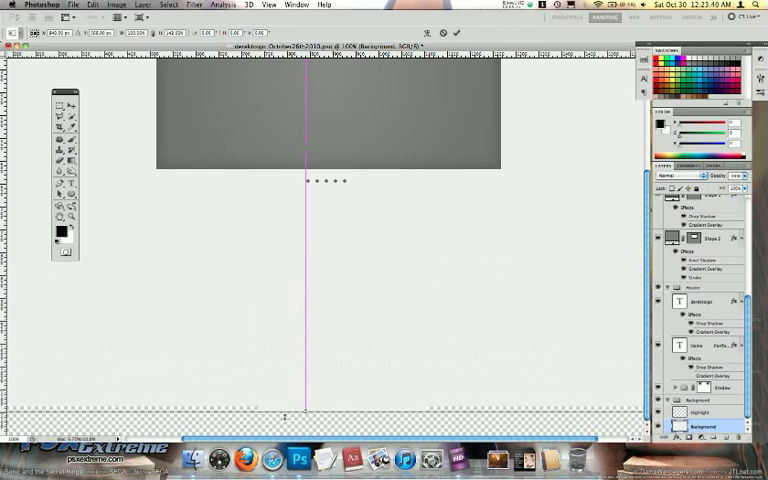
{"action": "key", "text": "Return"}
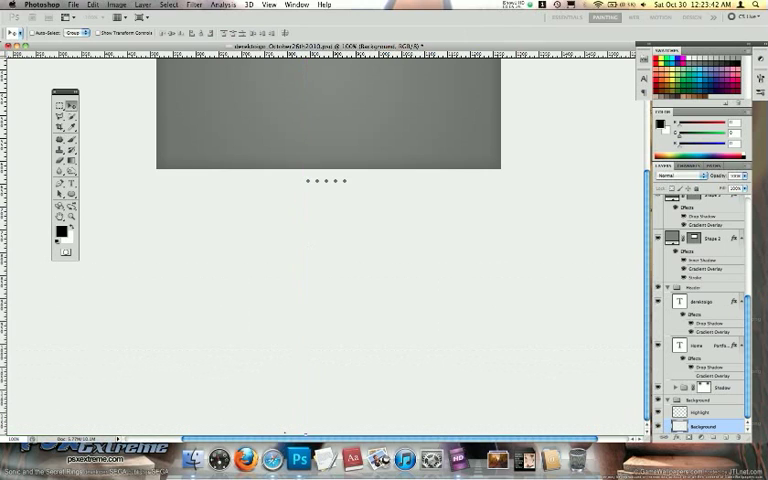
{"action": "scroll", "coordinate": [294, 346], "scroll_direction": "up", "scroll_amount": 5}
{"action": "scroll", "coordinate": [294, 346], "scroll_direction": "up", "scroll_amount": 3}
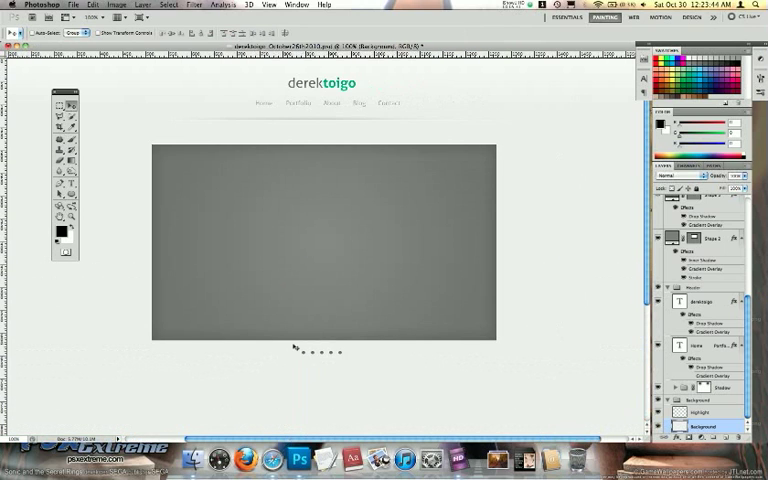
{"action": "scroll", "coordinate": [294, 346], "scroll_direction": "down", "scroll_amount": 2}
{"action": "scroll", "coordinate": [294, 346], "scroll_direction": "down", "scroll_amount": 2}
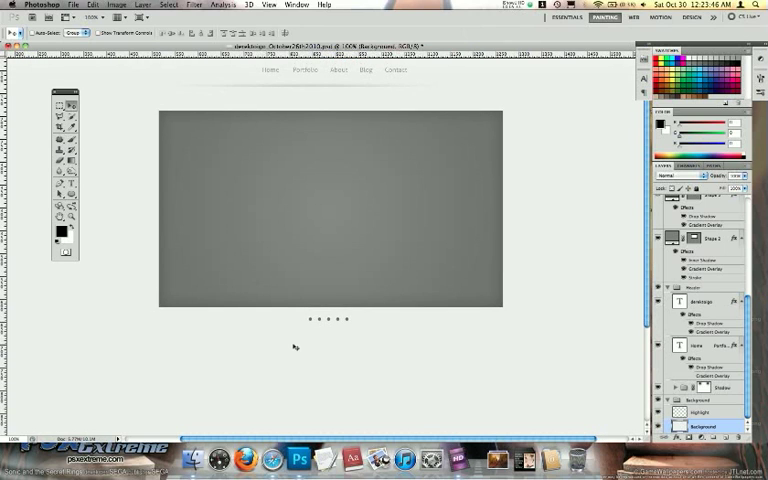
{"action": "scroll", "coordinate": [294, 346], "scroll_direction": "down", "scroll_amount": 3}
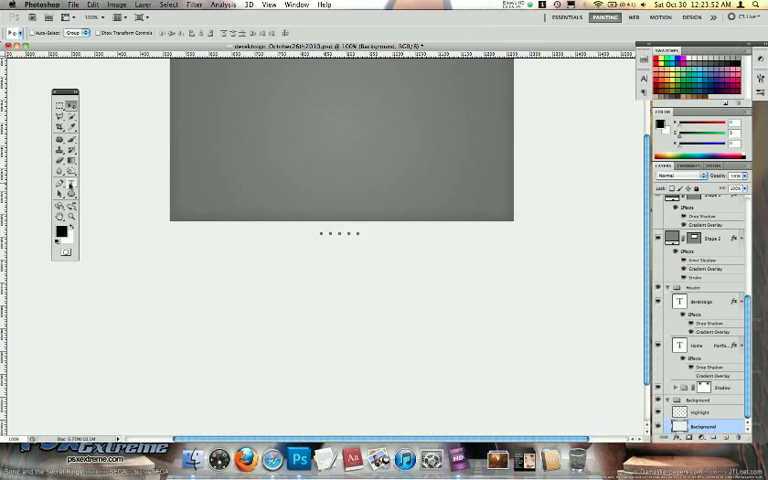
Add a 'Recent News' text line below the slideshow dots and select it all.
{"action": "left_click", "coordinate": [70, 188]}
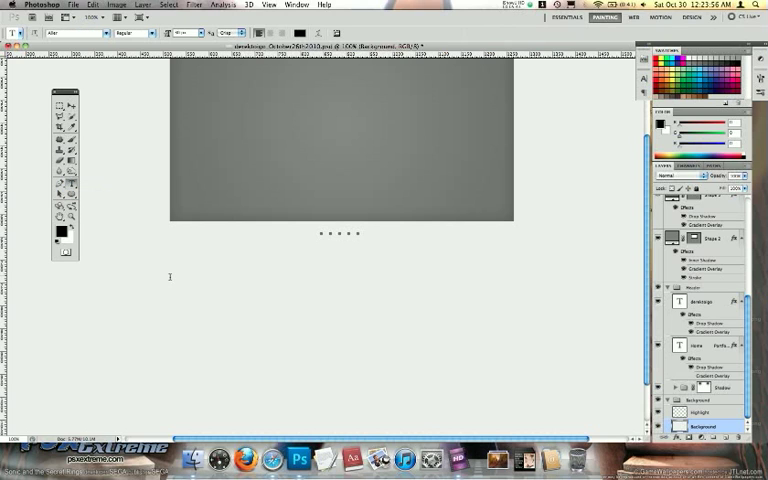
{"action": "left_click", "coordinate": [170, 277]}
{"action": "type", "text": "Rece"}
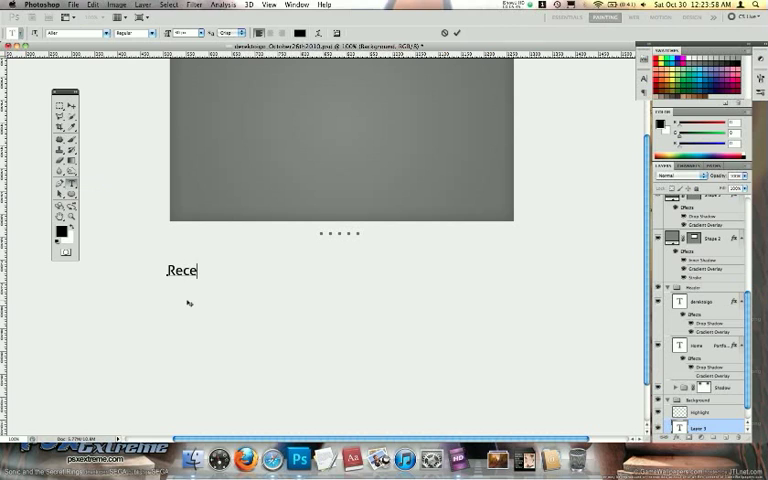
{"action": "type", "text": "nt News"}
{"action": "scroll", "coordinate": [188, 302], "scroll_direction": "up", "scroll_amount": 3}
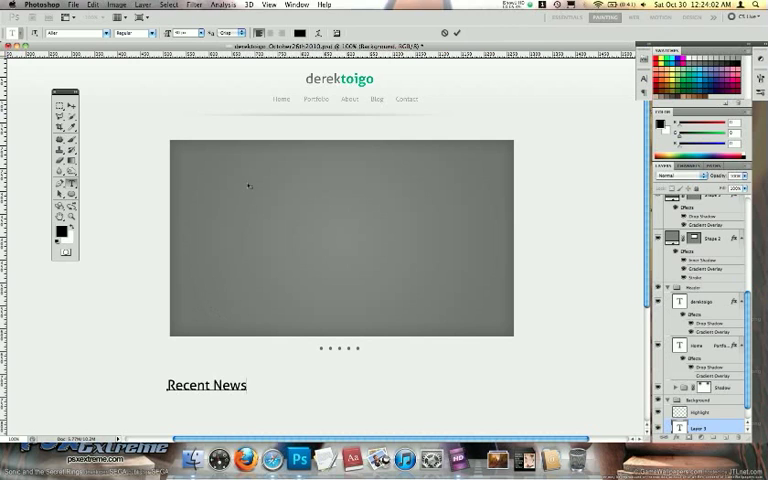
{"action": "key", "text": "super+a"}
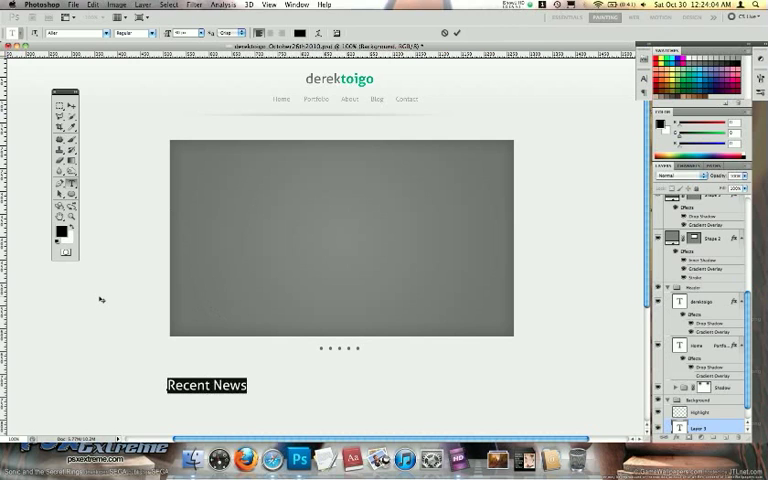
Recolour the Recent News heading to a dark teal (216374) in the colour picker.
{"action": "left_click", "coordinate": [299, 33]}
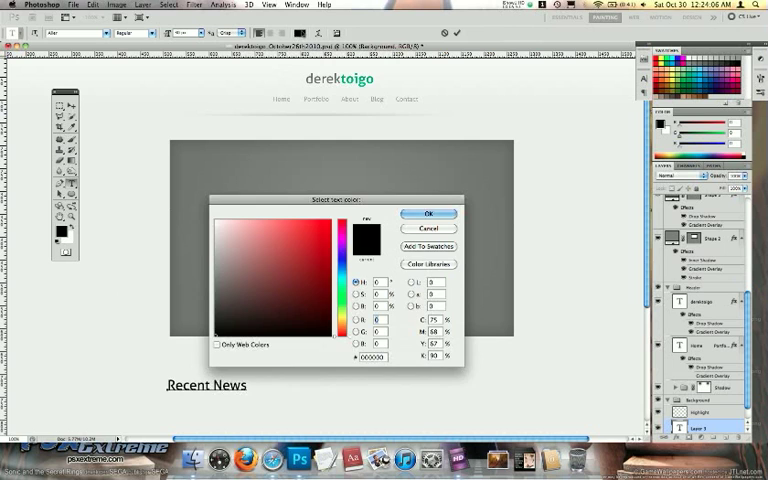
{"action": "mouse_move", "coordinate": [360, 205]}
{"action": "left_mouse_down"}
{"action": "mouse_move", "coordinate": [505, 120]}
{"action": "mouse_move", "coordinate": [517, 125]}
{"action": "left_mouse_up"}
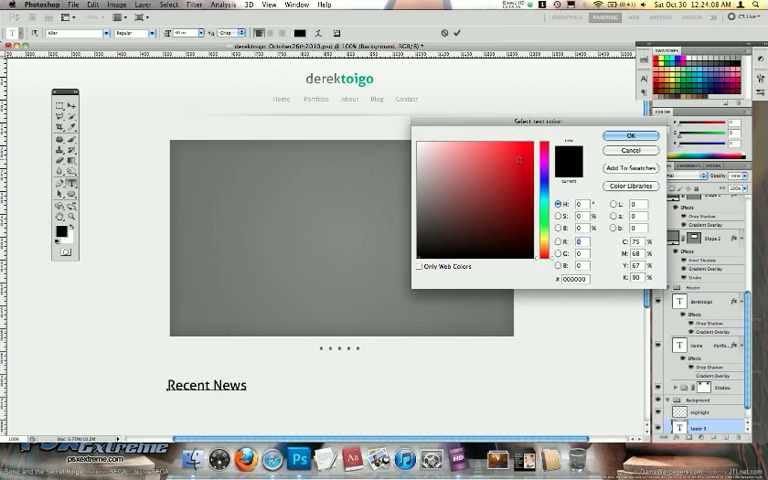
{"action": "left_click", "coordinate": [543, 200]}
{"action": "left_click", "coordinate": [497, 189]}
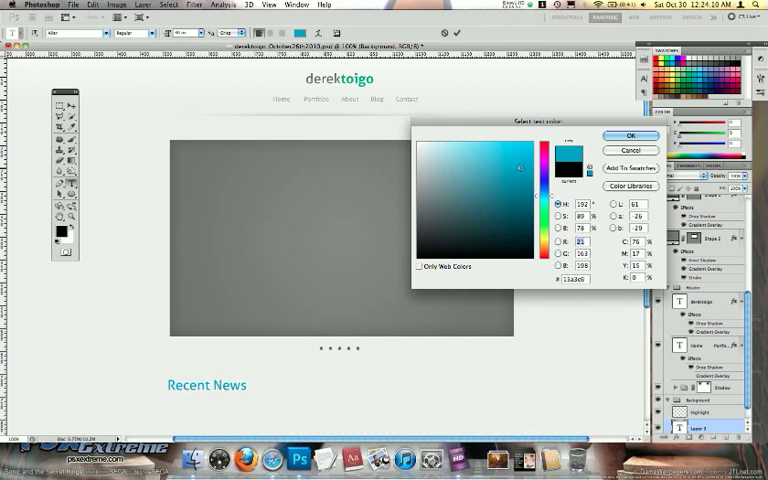
{"action": "left_click_drag", "start_coordinate": [497, 189], "coordinate": [481, 175]}
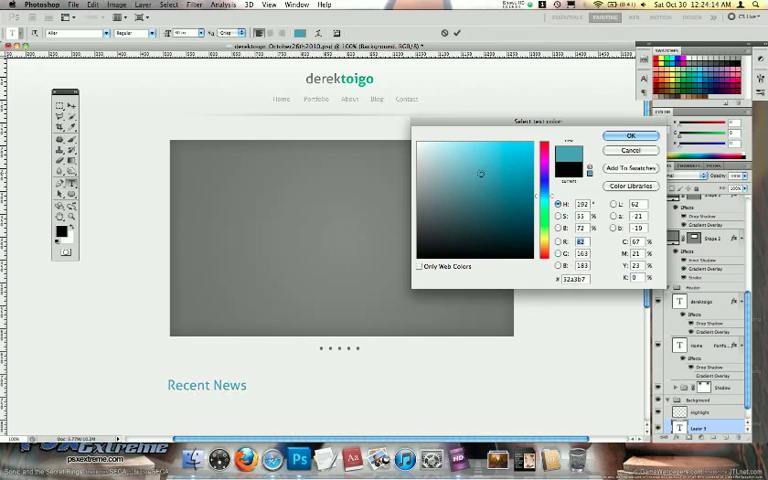
{"action": "mouse_move", "coordinate": [481, 175]}
{"action": "left_mouse_down"}
{"action": "mouse_move", "coordinate": [495, 162]}
{"action": "mouse_move", "coordinate": [473, 190]}
{"action": "mouse_move", "coordinate": [495, 178]}
{"action": "mouse_move", "coordinate": [507, 191]}
{"action": "mouse_move", "coordinate": [498, 208]}
{"action": "mouse_move", "coordinate": [500, 194]}
{"action": "left_mouse_up"}
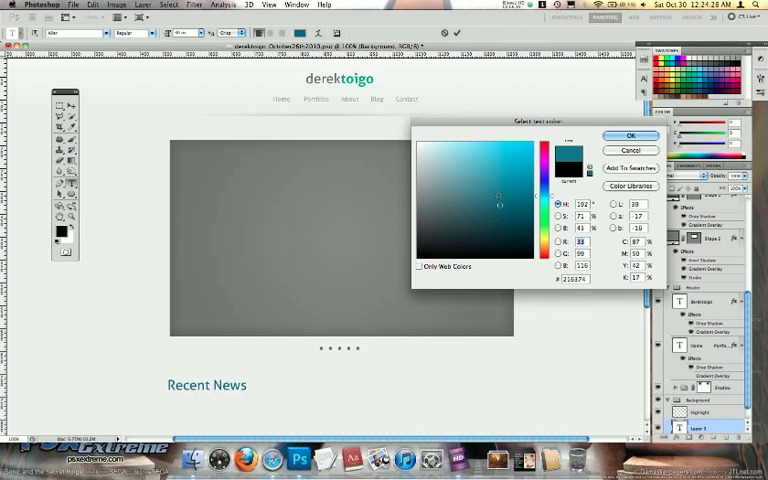
{"action": "key", "text": "Return"}
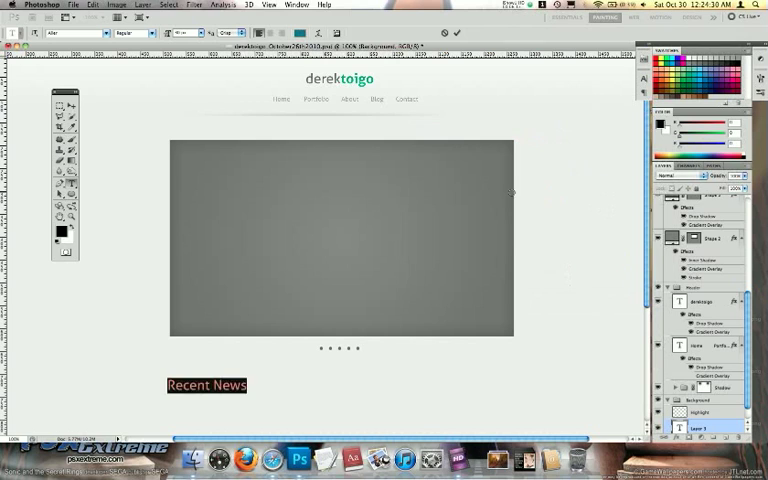
Paste the header's drop shadow and gradient overlay onto Recent News and tweak the gradient.
{"action": "key", "text": "ctrl+Return"}
{"action": "scroll", "coordinate": [731, 292], "scroll_direction": "down", "scroll_amount": 1}
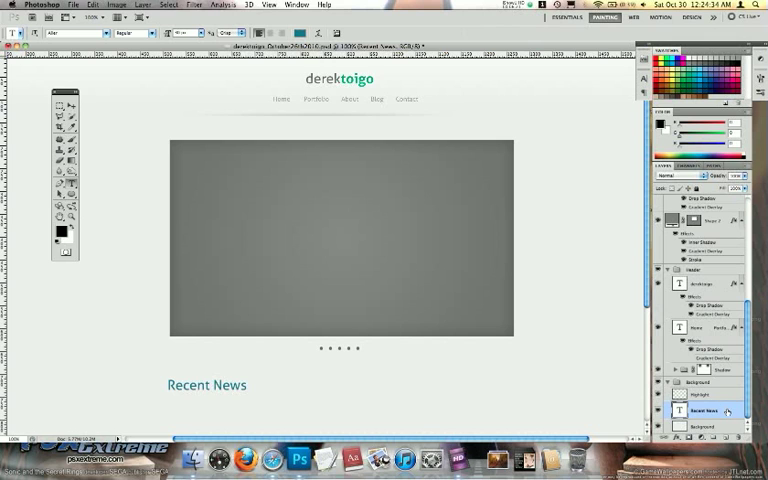
{"action": "right_click", "coordinate": [727, 411]}
{"action": "left_click", "coordinate": [668, 425]}
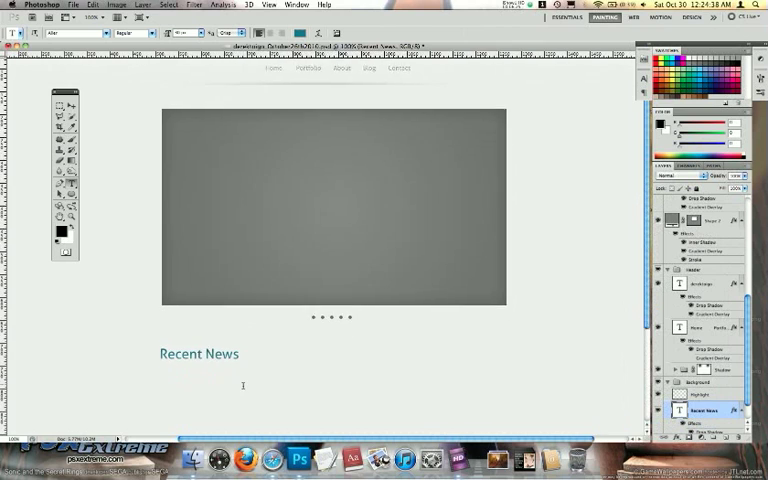
{"action": "scroll", "coordinate": [246, 386], "scroll_direction": "down", "scroll_amount": 3}
{"action": "scroll", "coordinate": [246, 386], "scroll_direction": "down", "scroll_amount": 2}
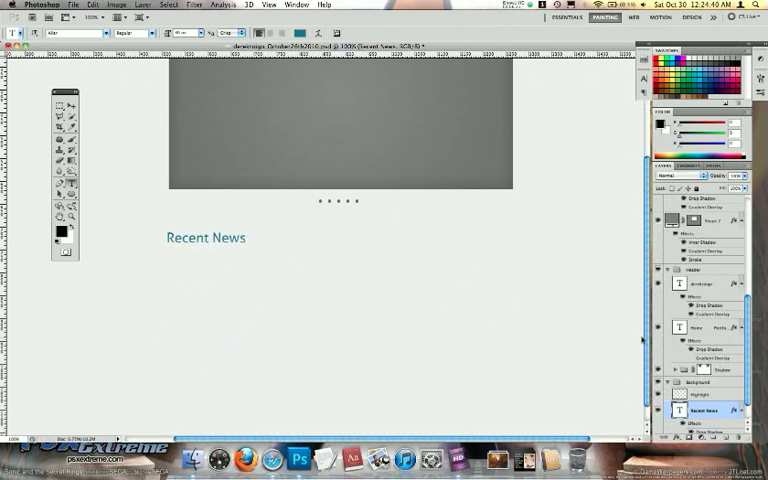
{"action": "scroll", "coordinate": [707, 424], "scroll_direction": "down", "scroll_amount": 2}
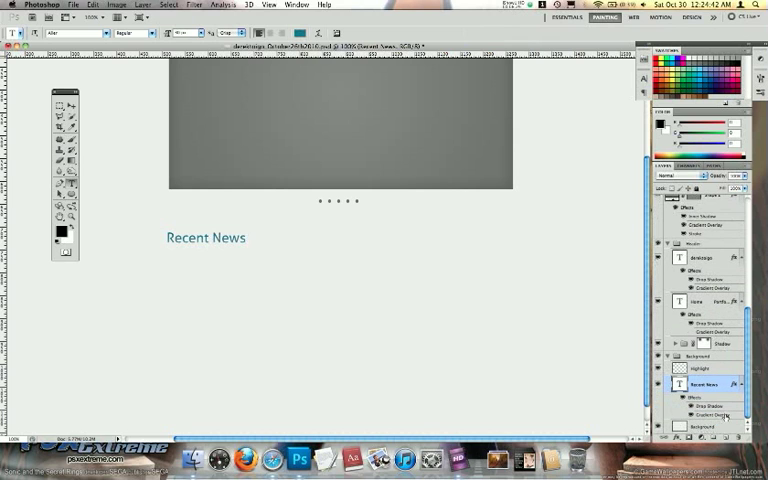
{"action": "double_click", "coordinate": [714, 415]}
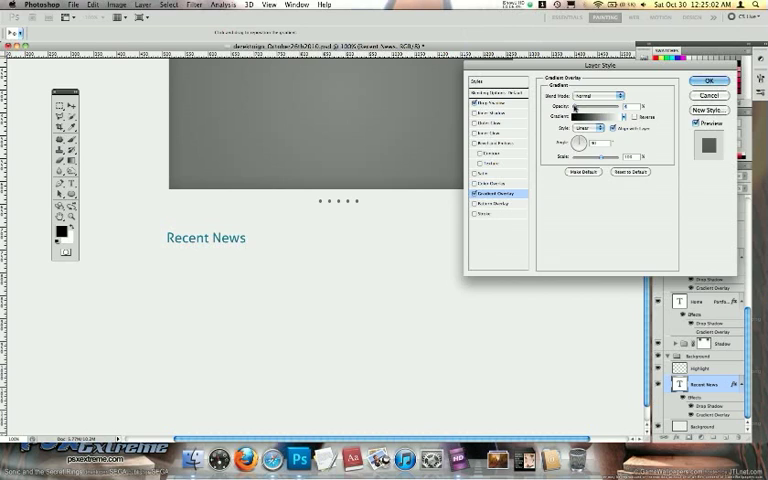
{"action": "key", "text": "Return"}
{"action": "scroll", "coordinate": [451, 149], "scroll_direction": "down", "scroll_amount": 1}
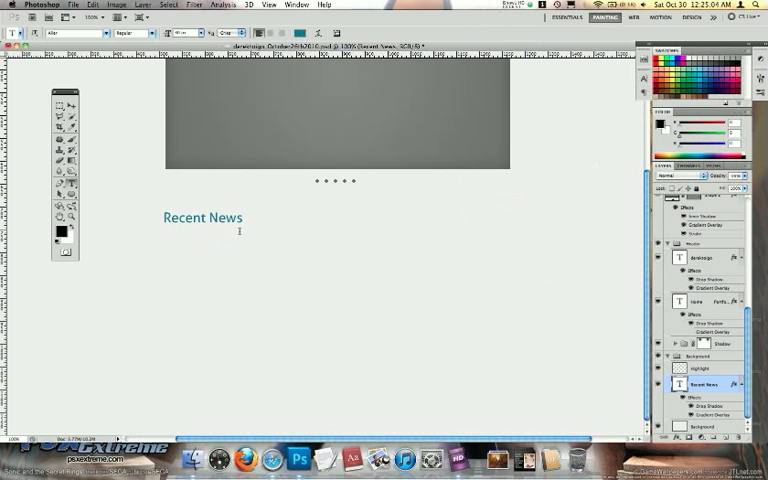
Copy a line of generated lorem ipsum text from lipsum.com in Safari.
{"action": "left_click", "coordinate": [271, 458]}
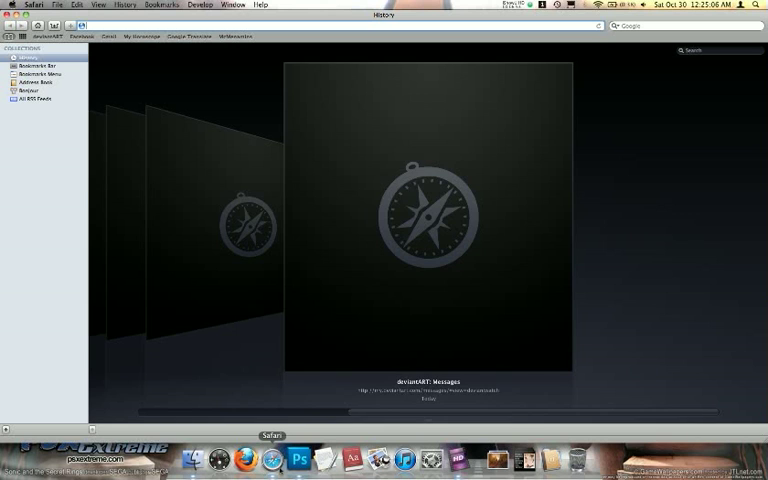
{"action": "type", "text": "ipsum/p"}
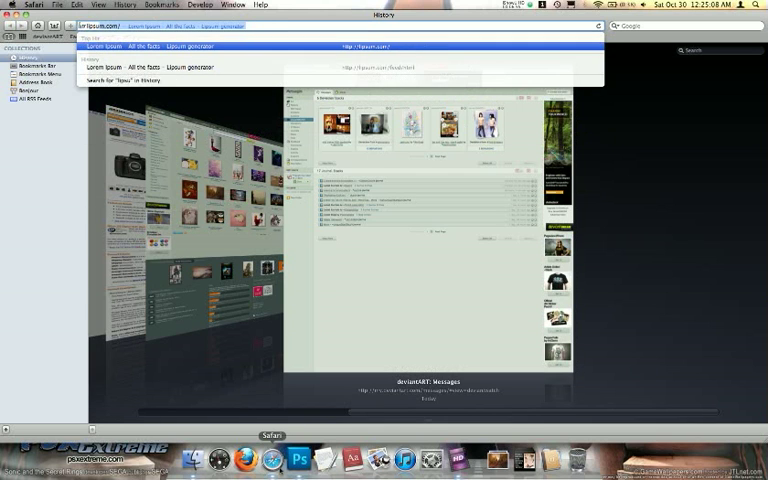
{"action": "type", "text": "sum"}
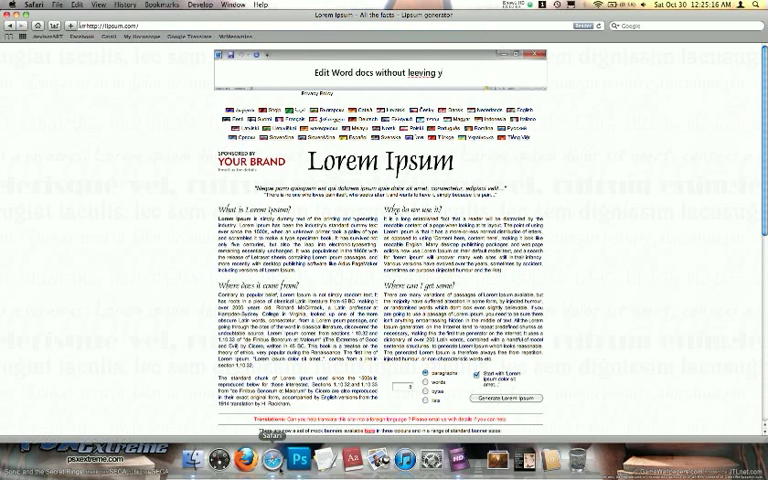
{"action": "scroll", "coordinate": [380, 300], "scroll_direction": "down", "scroll_amount": 3}
{"action": "scroll", "coordinate": [420, 380], "scroll_direction": "down", "scroll_amount": 5}
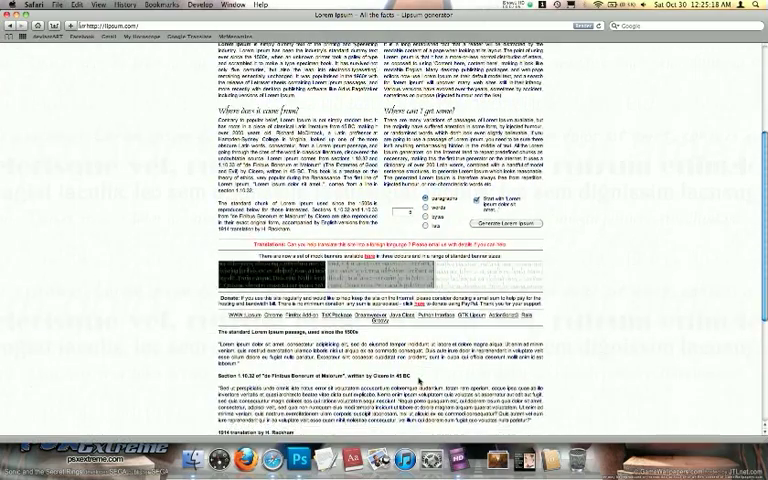
{"action": "scroll", "coordinate": [420, 300], "scroll_direction": "down", "scroll_amount": 3}
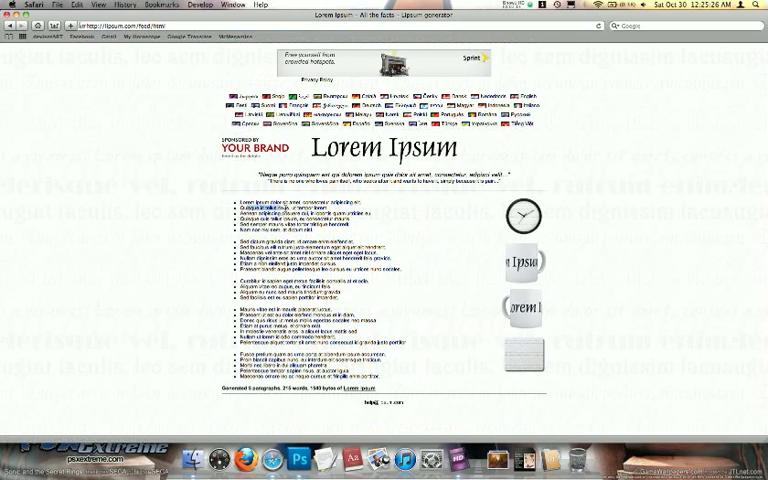
{"action": "left_click_drag", "start_coordinate": [240, 208], "coordinate": [330, 209]}
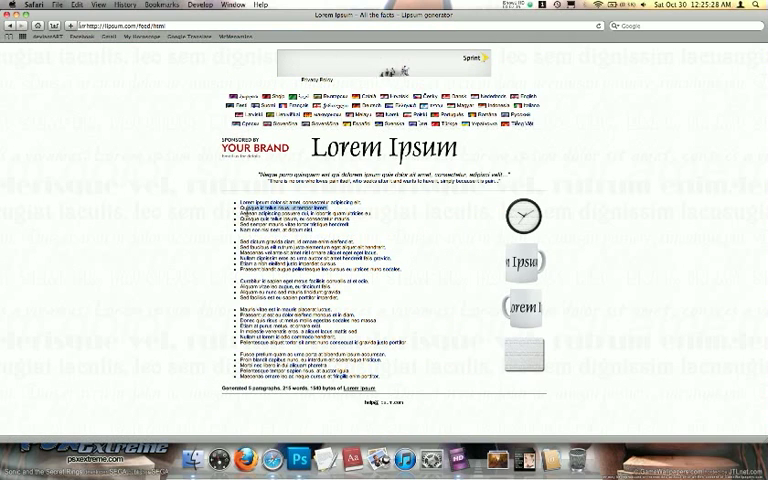
{"action": "key", "text": "super+c"}
Paste the placeholder line into a paragraph text box under Recent News and select it.
{"action": "left_click", "coordinate": [298, 458]}
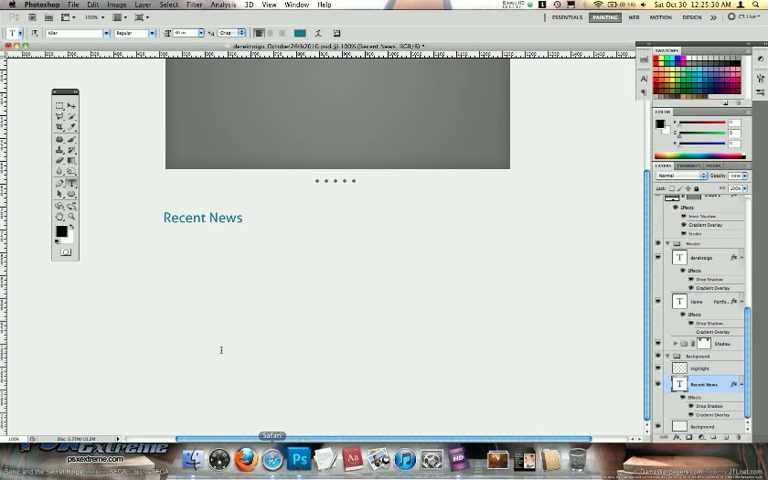
{"action": "left_click_drag", "start_coordinate": [162, 239], "coordinate": [343, 298]}
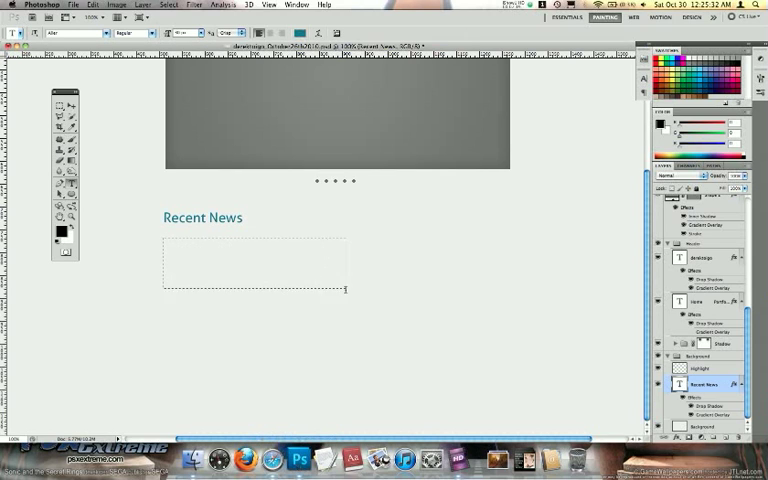
{"action": "left_click_drag", "start_coordinate": [163, 238], "coordinate": [329, 328]}
{"action": "key", "text": "super+v"}
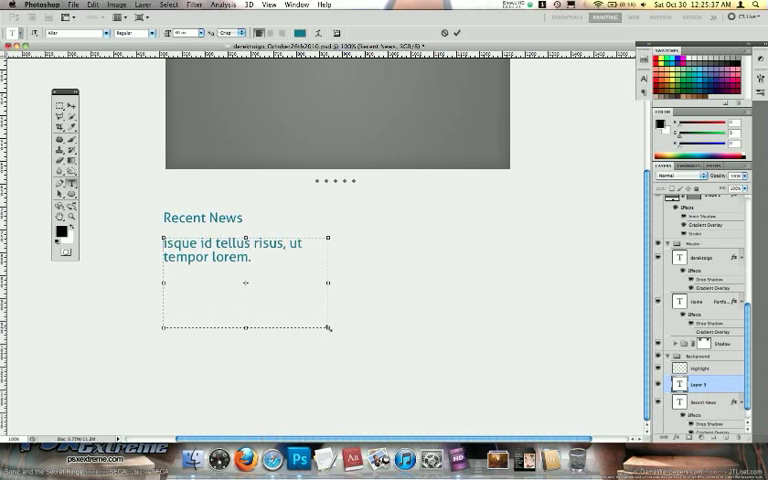
{"action": "type", "text": "QU"}
{"action": "key", "text": "super+a"}
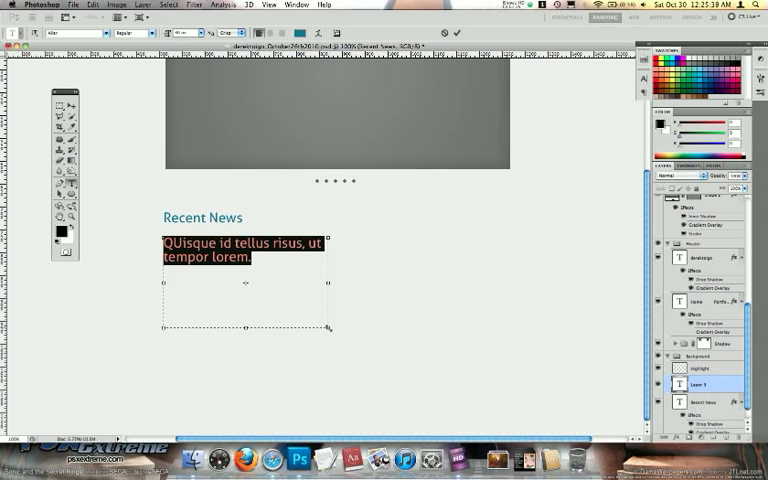
Set the paragraph text in Trebuchet MS.
{"action": "left_click", "coordinate": [104, 34]}
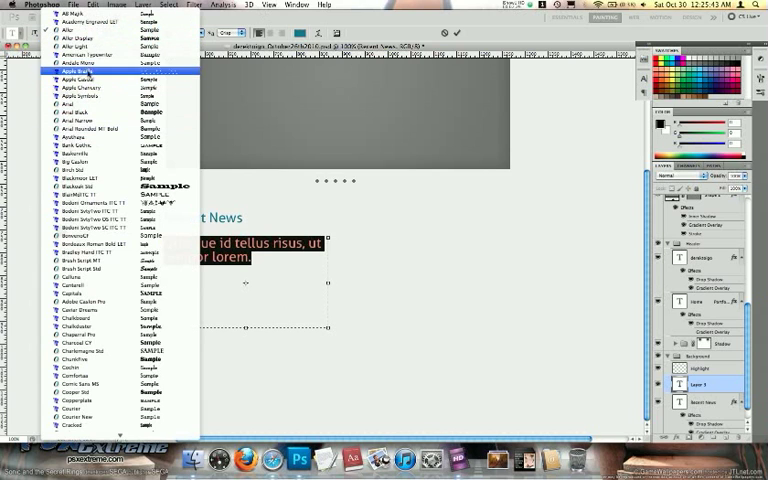
{"action": "scroll", "coordinate": [95, 120], "scroll_direction": "down", "scroll_amount": 10}
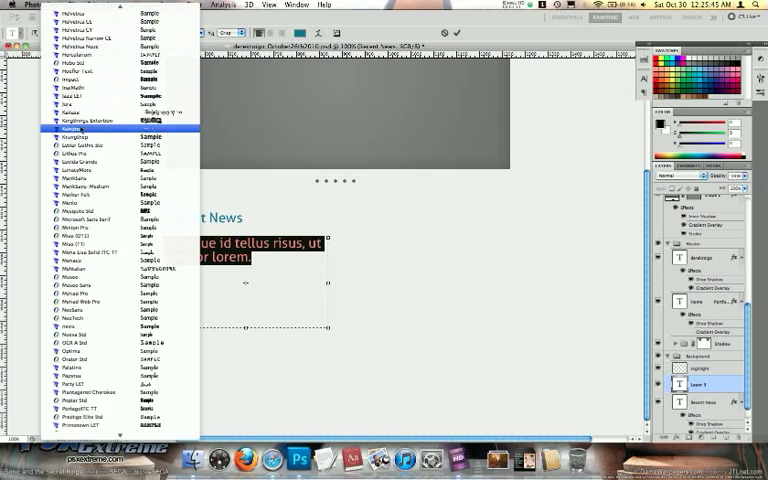
{"action": "scroll", "coordinate": [95, 130], "scroll_direction": "down", "scroll_amount": 5}
{"action": "scroll", "coordinate": [92, 140], "scroll_direction": "down", "scroll_amount": 3}
{"action": "scroll", "coordinate": [92, 150], "scroll_direction": "up", "scroll_amount": 8}
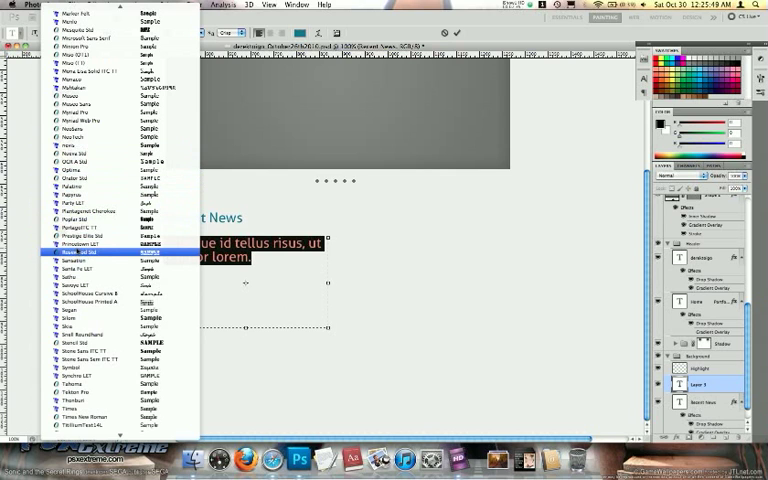
{"action": "scroll", "coordinate": [92, 230], "scroll_direction": "down", "scroll_amount": 3}
{"action": "scroll", "coordinate": [92, 250], "scroll_direction": "down", "scroll_amount": 1}
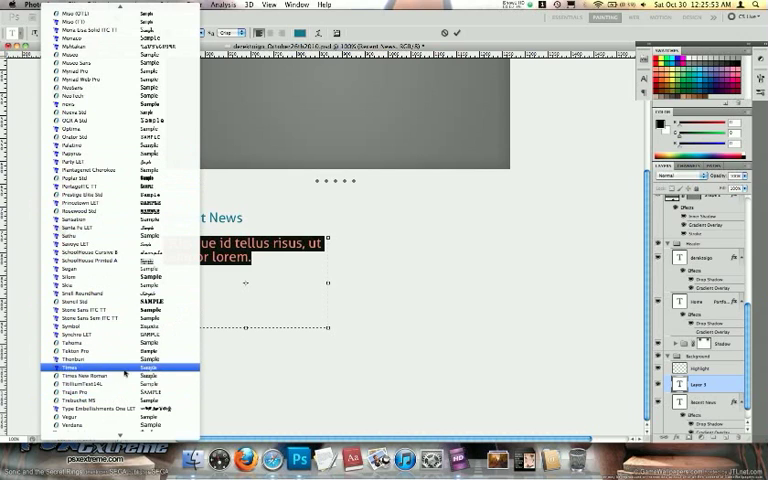
{"action": "left_click", "coordinate": [102, 401]}
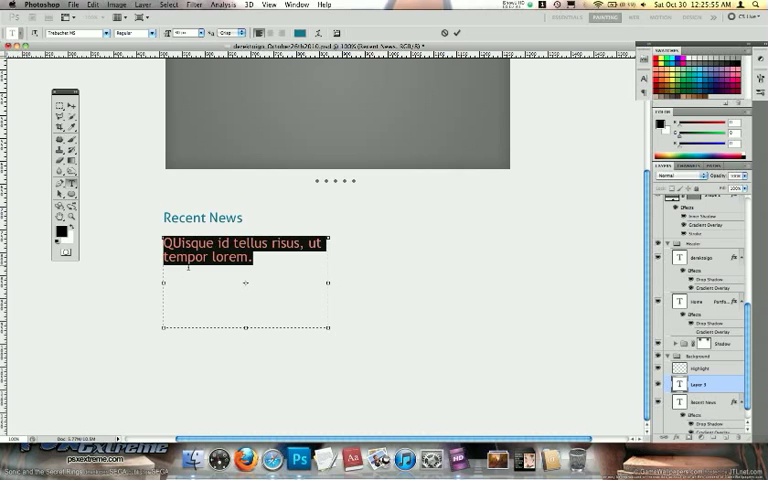
Correct 'QUisque' to 'Quisque' and select all the paragraph text.
{"action": "double_click", "coordinate": [185, 243]}
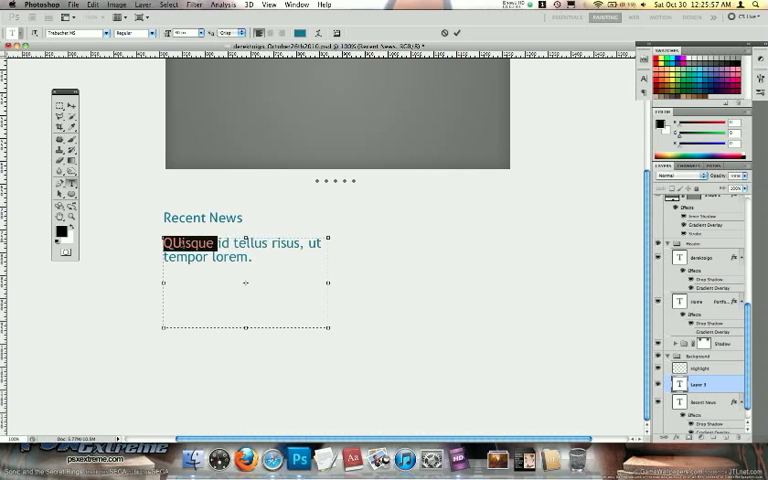
{"action": "left_click", "coordinate": [164, 243]}
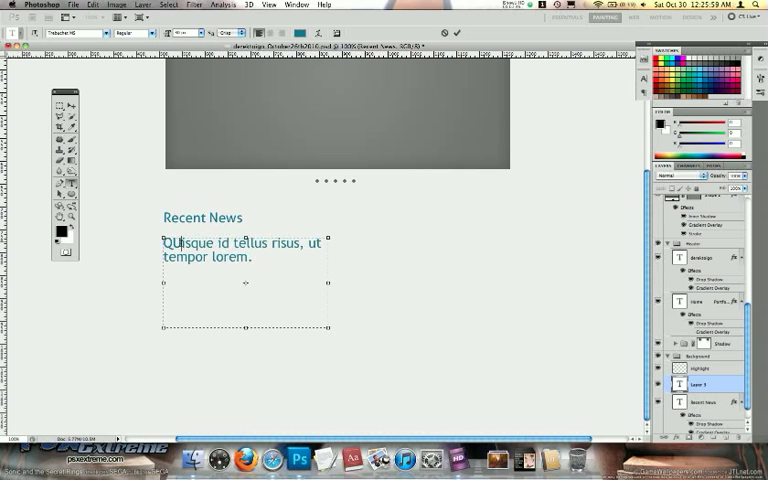
{"action": "key", "text": "BackSpace"}
{"action": "type", "text": "u"}
{"action": "key", "text": "super+a"}
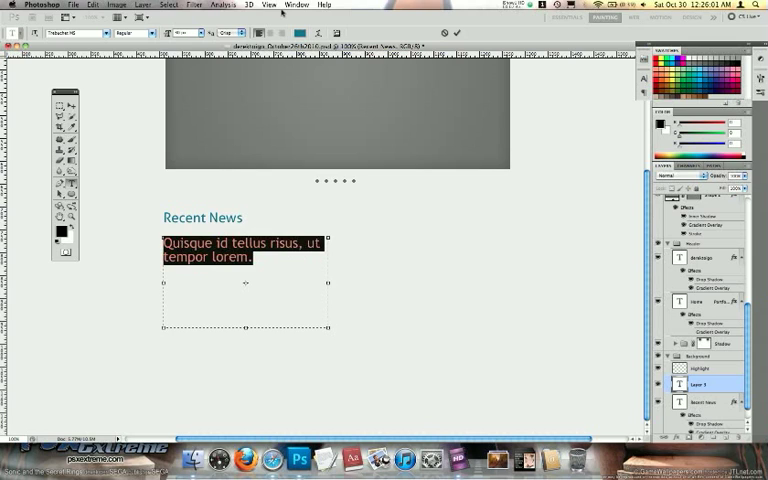
Recolour the paragraph text to a sampled grey and commit it.
{"action": "left_click", "coordinate": [299, 32]}
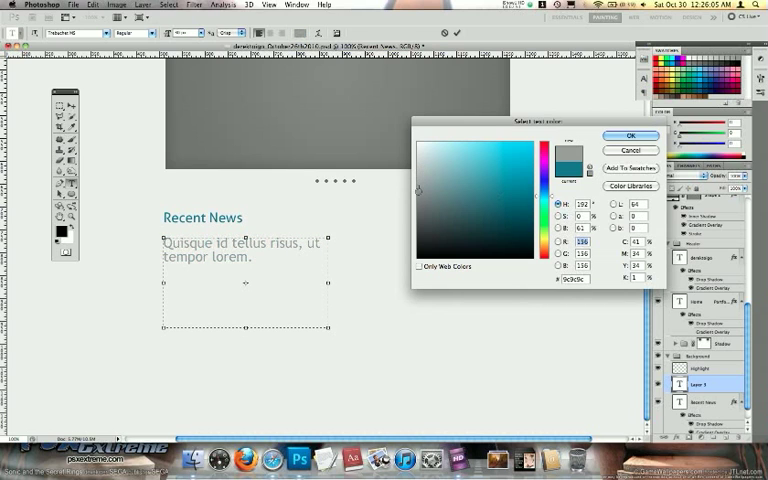
{"action": "left_click", "coordinate": [404, 201]}
{"action": "key", "text": "Return"}
{"action": "key", "text": "super+Return"}
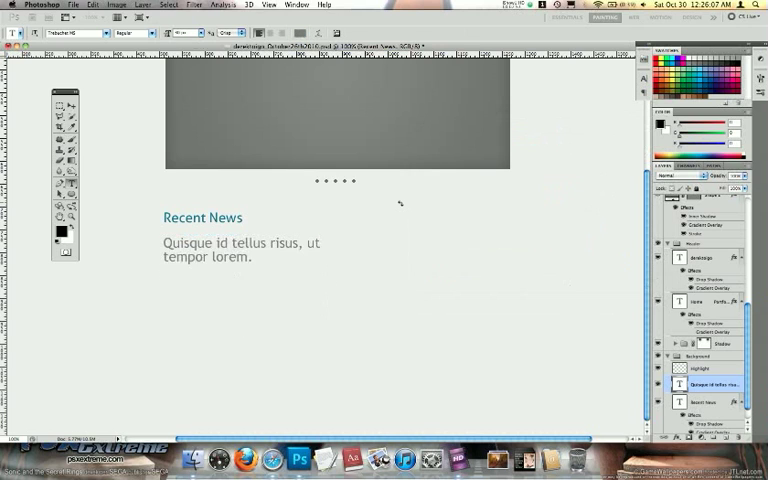
Shrink the paragraph to a small size nudged up one step so it fits one line.
{"action": "left_click", "coordinate": [283, 242]}
{"action": "key", "text": "super+a"}
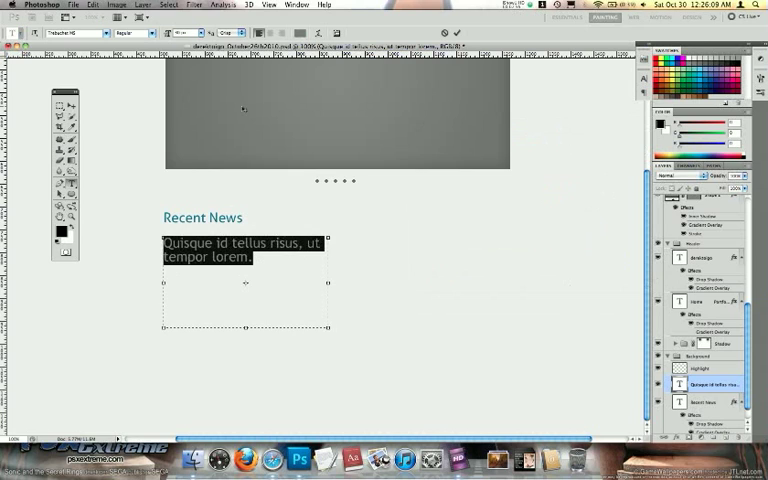
{"action": "left_click", "coordinate": [200, 33]}
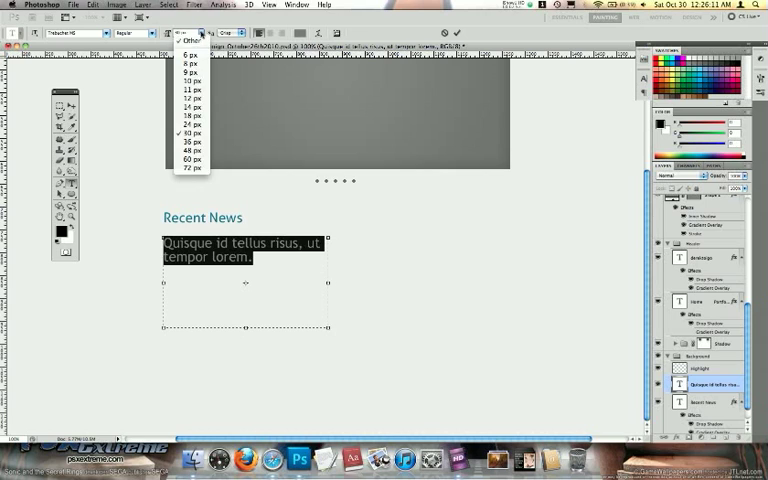
{"action": "left_click", "coordinate": [190, 64]}
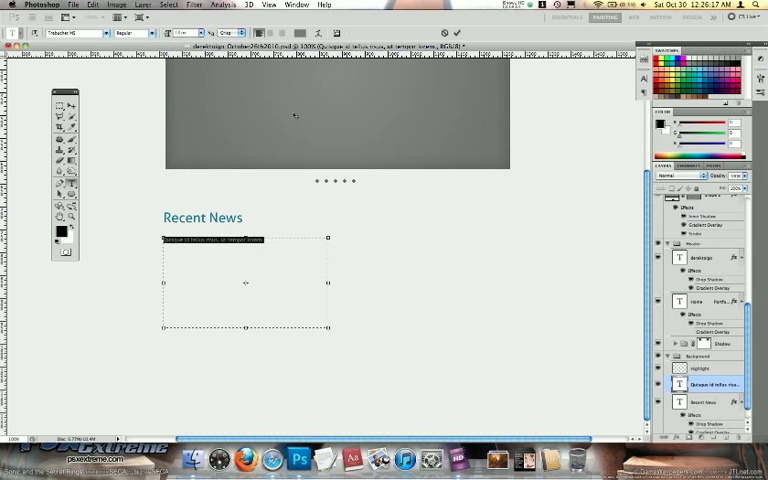
{"action": "key", "text": "ctrl+shift+period"}
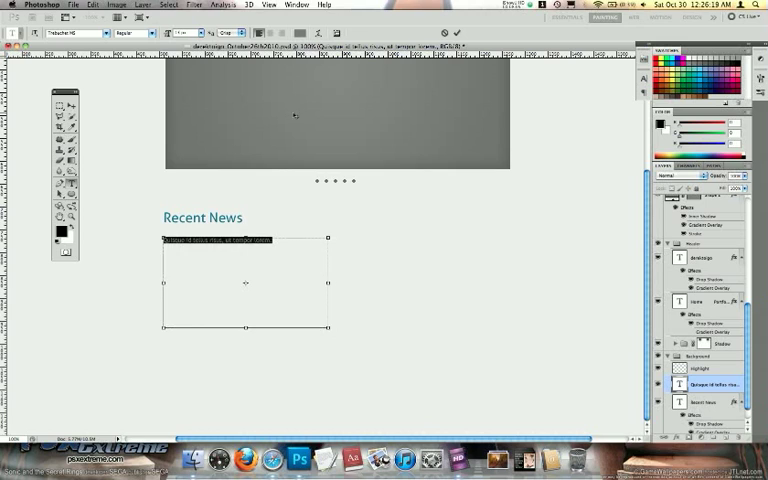
{"action": "key", "text": "ctrl+Return"}
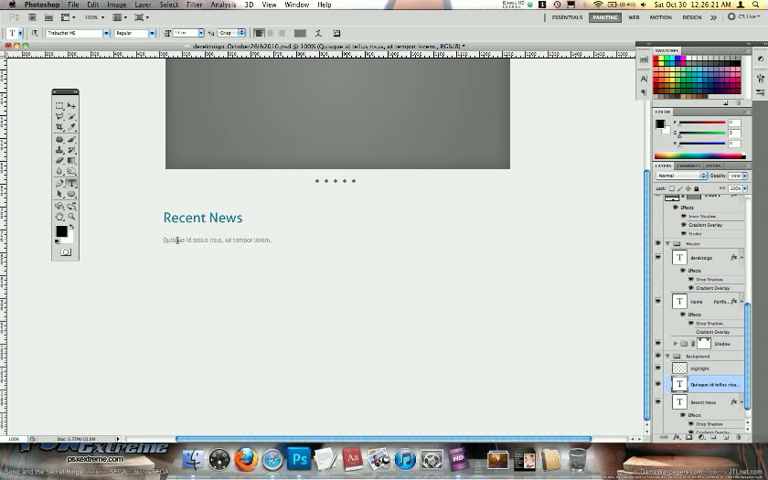
{"action": "left_click", "coordinate": [166, 241]}
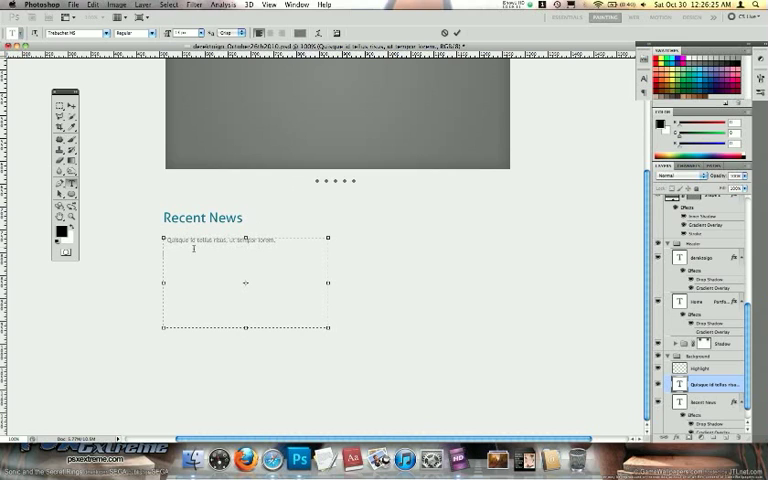
{"action": "key", "text": "super+Tab"}
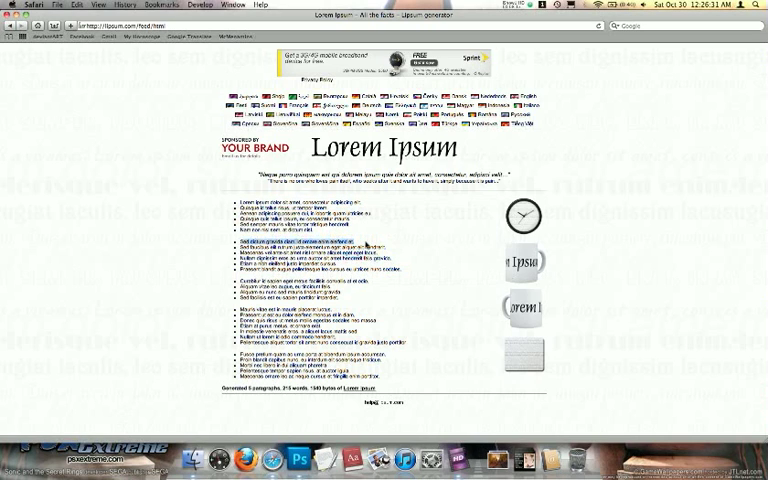
Paste the Sed and Mauris sentences from Safari as second and third news lines and commit.
{"action": "key", "text": "super+Tab"}
{"action": "key", "text": "super+Tab"}
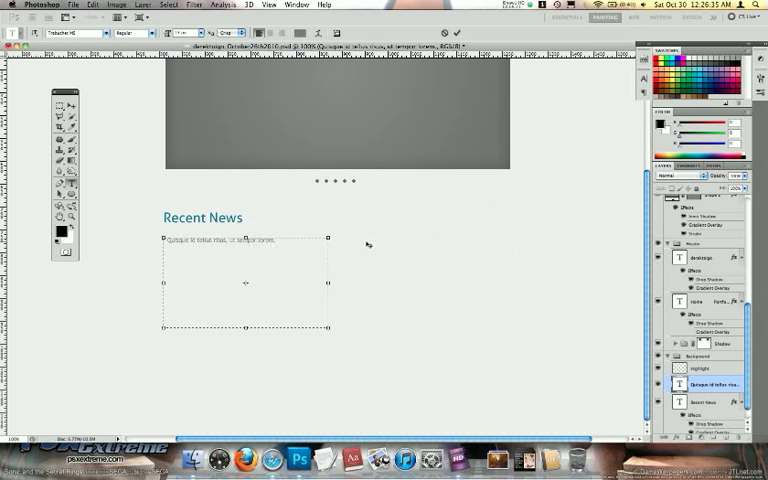
{"action": "key", "text": "super+v"}
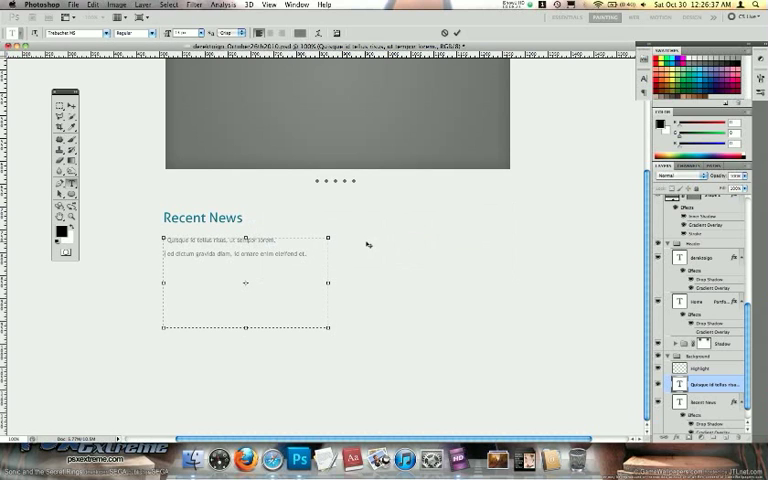
{"action": "type", "text": "S"}
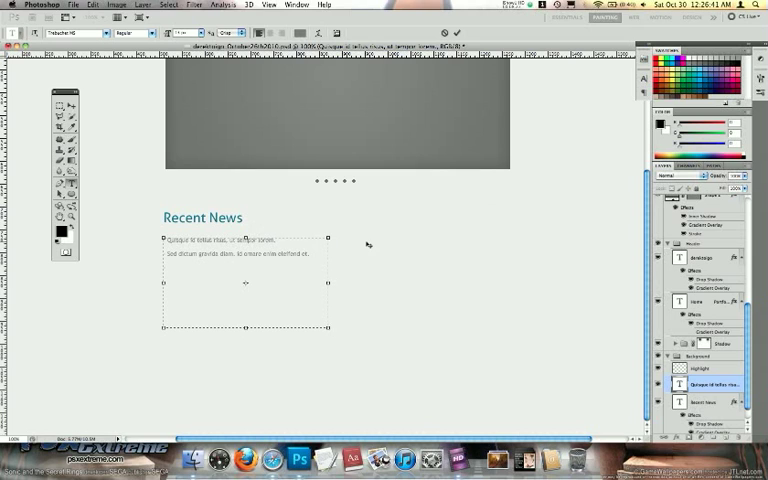
{"action": "key", "text": "super+Tab"}
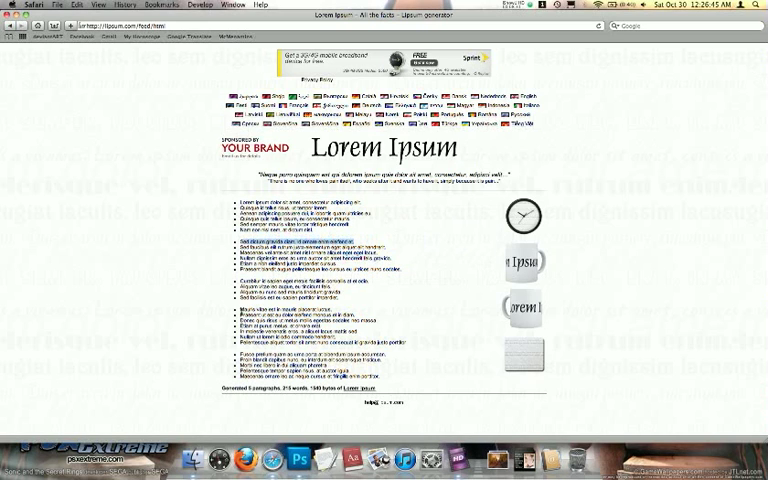
{"action": "triple_click", "coordinate": [285, 310]}
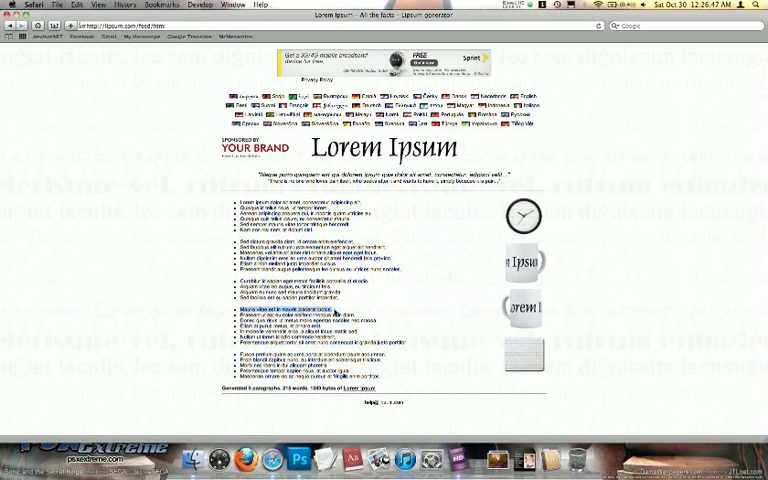
{"action": "key", "text": "super+Tab"}
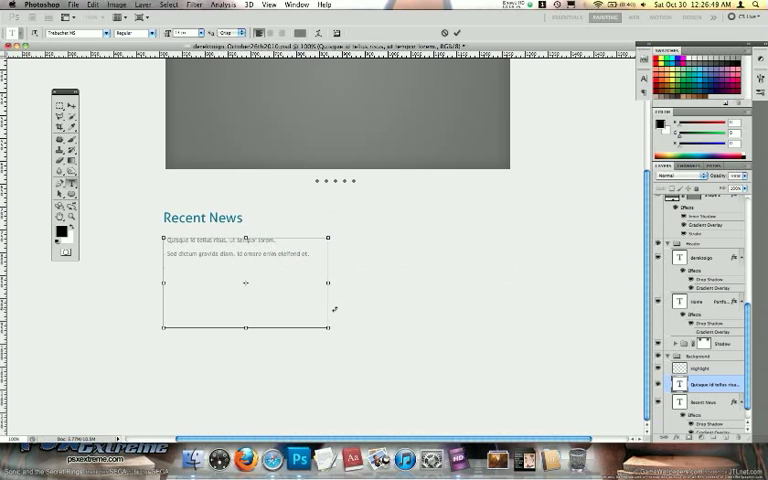
{"action": "key", "text": "super+v"}
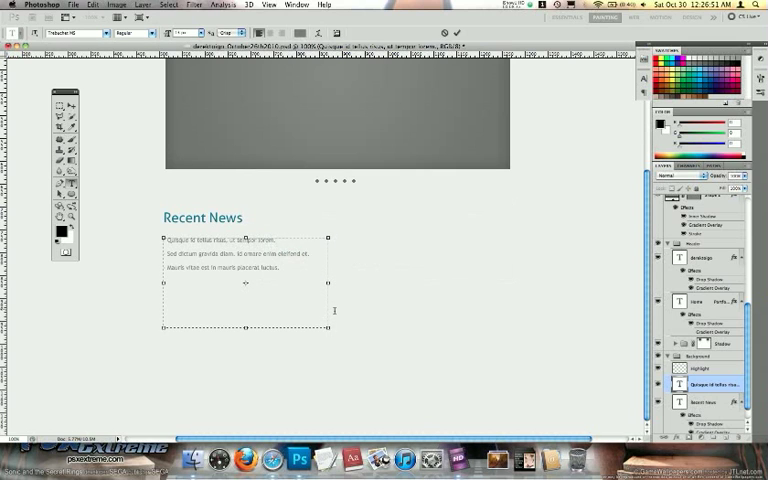
{"action": "key", "text": "super+Return"}
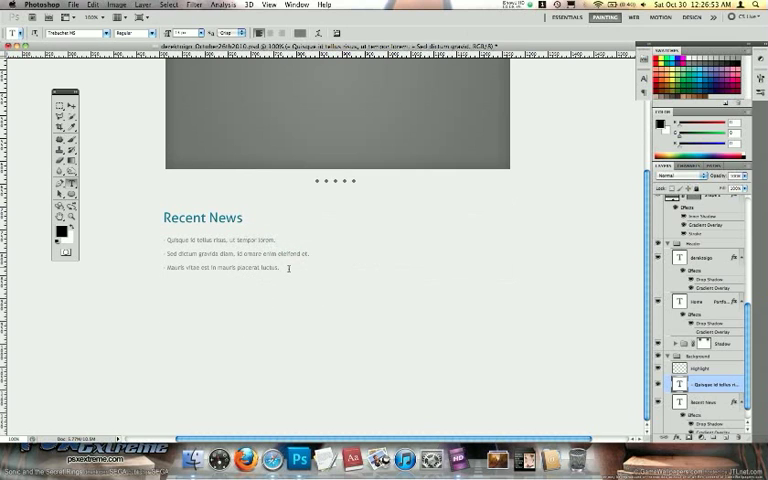
{"action": "scroll", "coordinate": [290, 265], "scroll_direction": "up", "scroll_amount": 5}
{"action": "scroll", "coordinate": [290, 265], "scroll_direction": "up", "scroll_amount": 3}
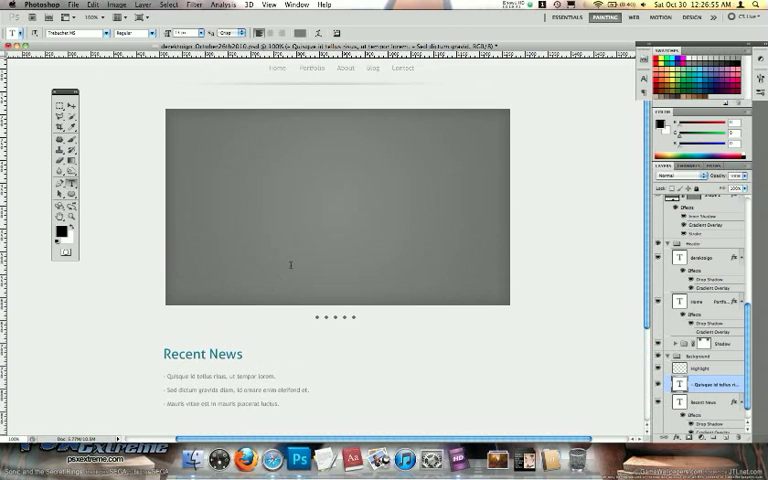
{"action": "scroll", "coordinate": [290, 265], "scroll_direction": "down", "scroll_amount": 4}
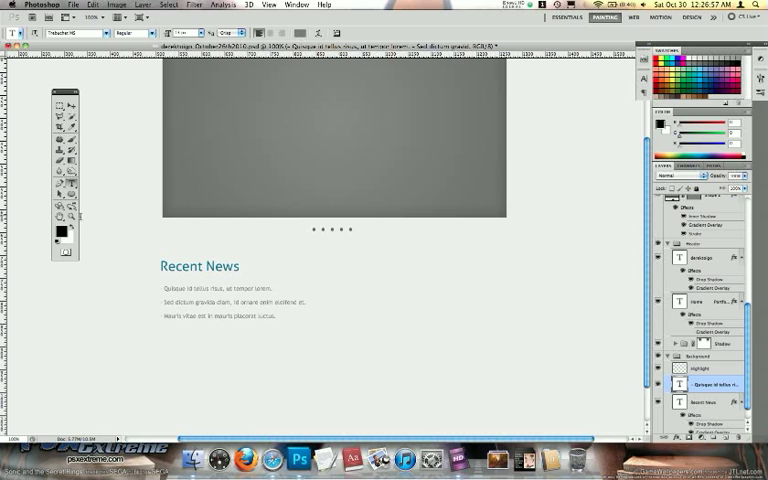
Draw a thin vertical divider line right of the news text with the Line tool.
{"action": "left_click", "coordinate": [71, 193]}
{"action": "right_click", "coordinate": [71, 193]}
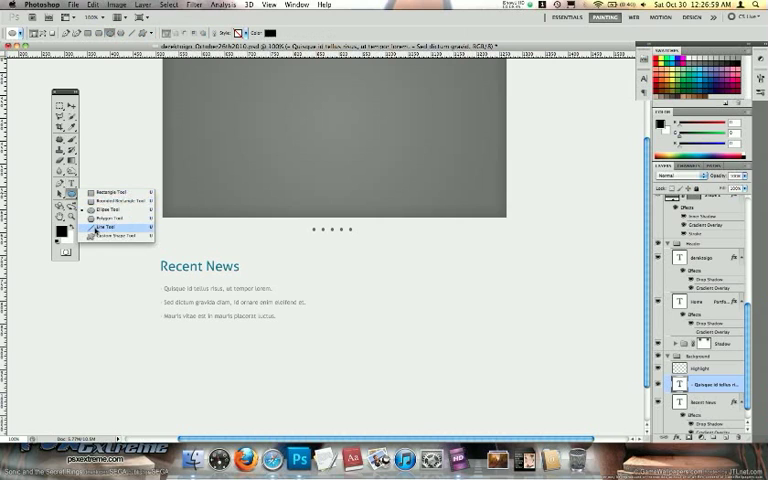
{"action": "left_click", "coordinate": [105, 227]}
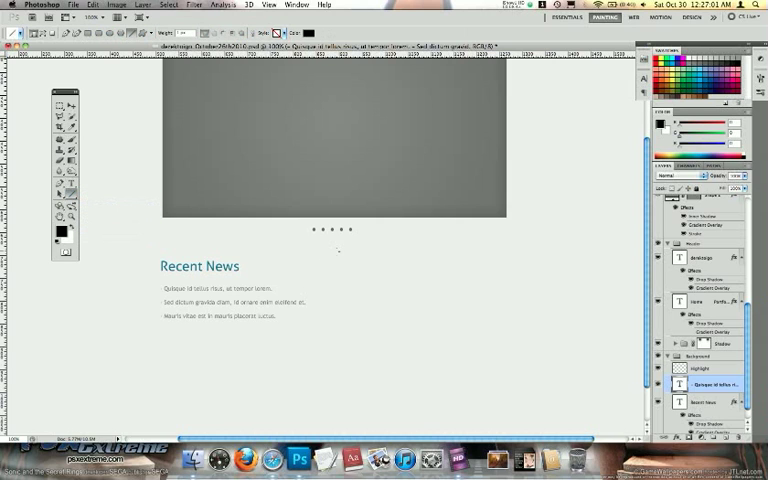
{"action": "left_click_drag", "start_coordinate": [338, 252], "coordinate": [338, 325]}
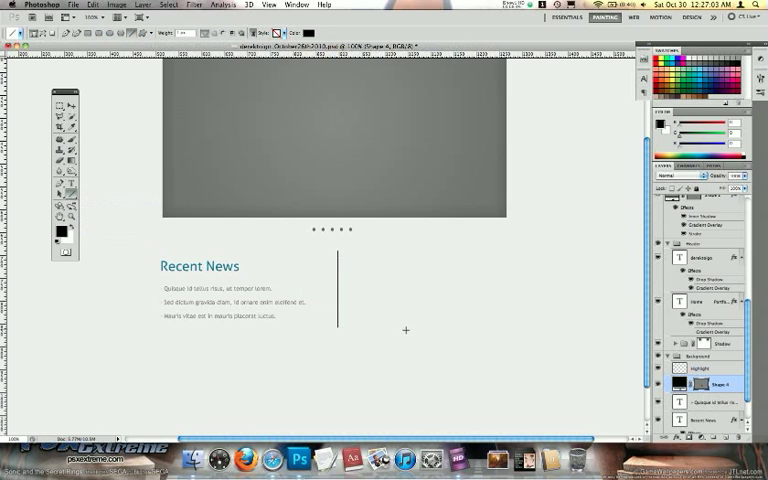
Paste the copied layer style onto the line and make its fill white.
{"action": "right_click", "coordinate": [700, 384]}
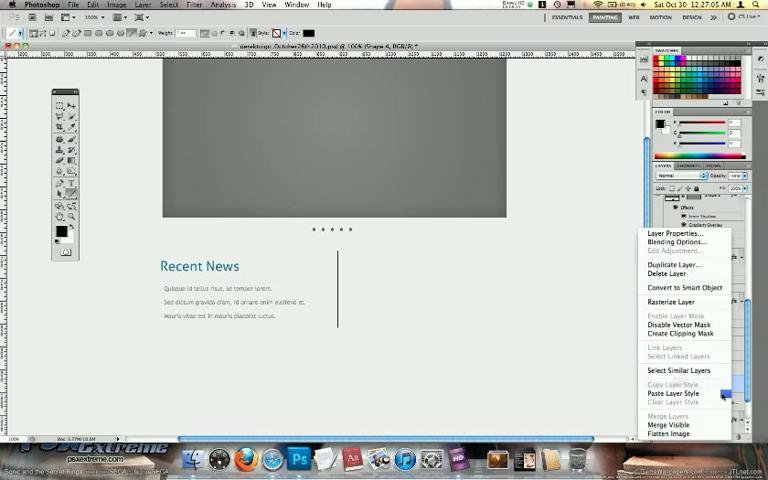
{"action": "left_click", "coordinate": [668, 394]}
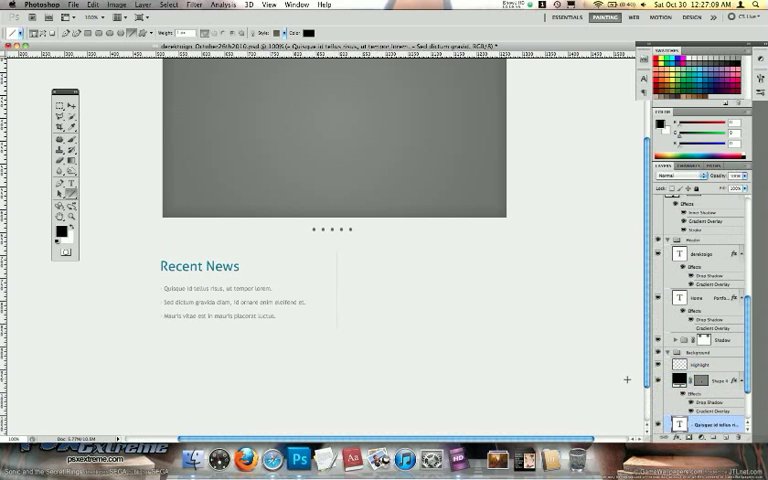
{"action": "double_click", "coordinate": [703, 381]}
{"action": "left_click", "coordinate": [418, 146]}
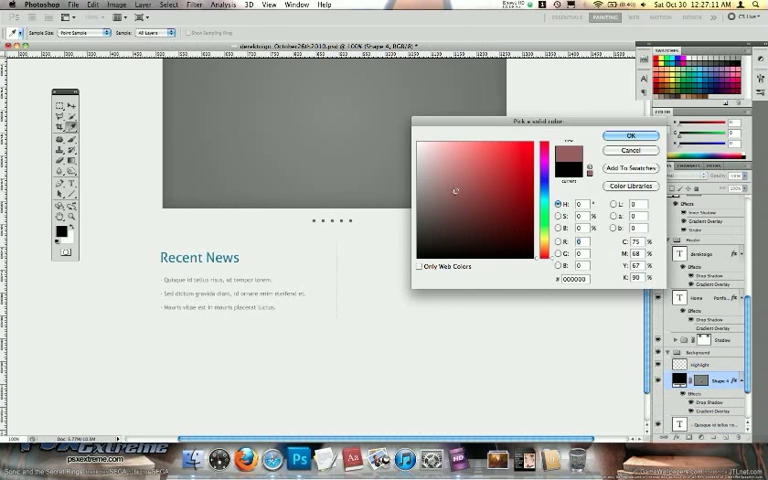
{"action": "left_click", "coordinate": [631, 135]}
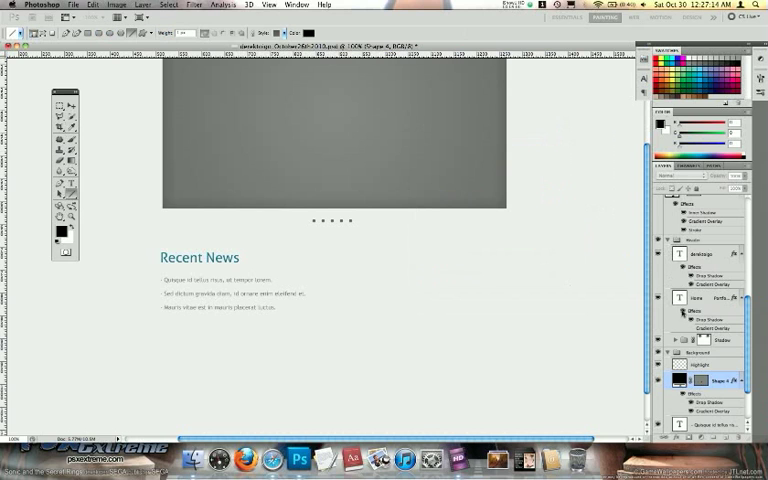
Re-paste the layer style and recolour the line to a light grey sampled from the mockup.
{"action": "right_click", "coordinate": [734, 381]}
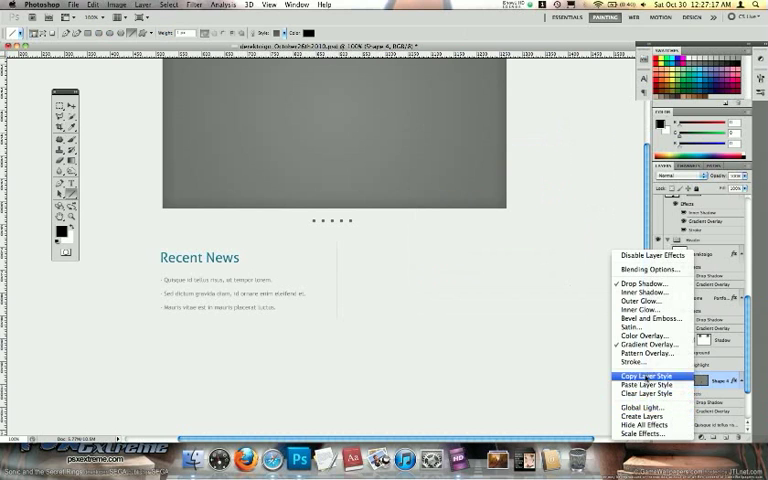
{"action": "left_click", "coordinate": [646, 384]}
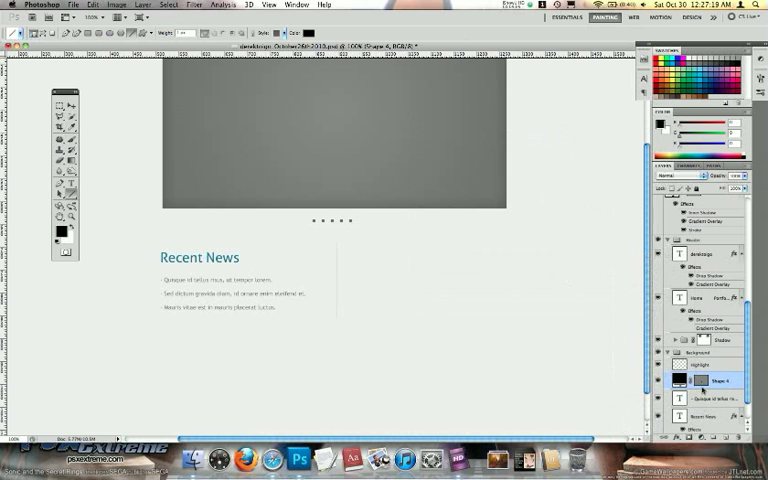
{"action": "double_click", "coordinate": [700, 381]}
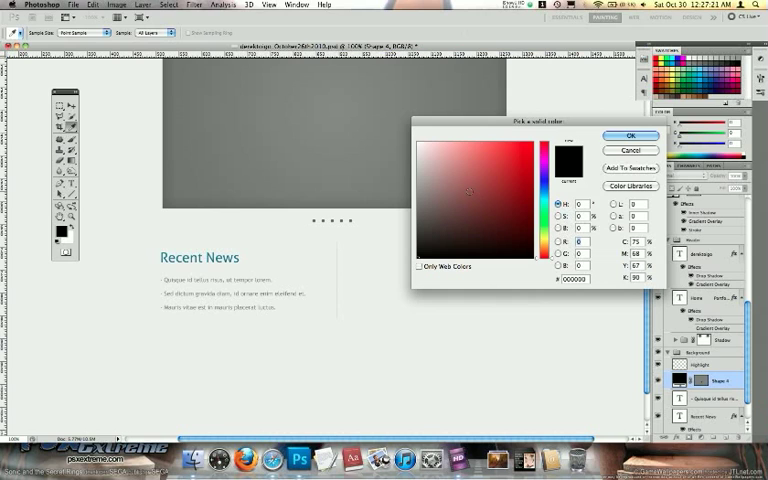
{"action": "left_click", "coordinate": [452, 160]}
{"action": "left_click", "coordinate": [418, 170]}
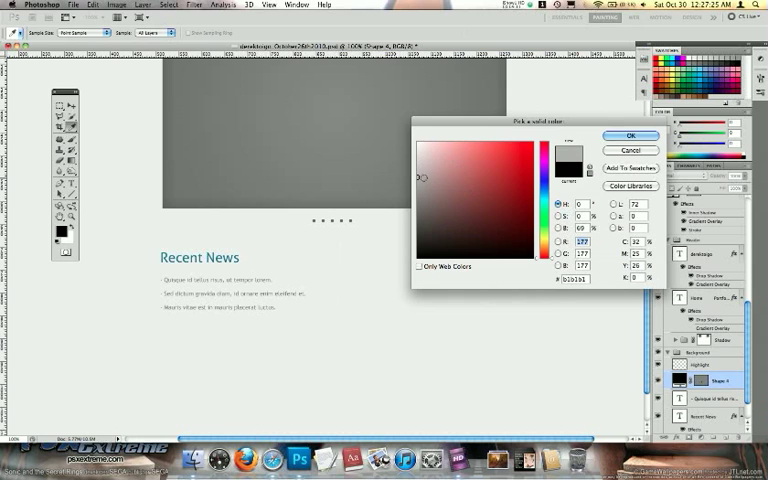
{"action": "left_click", "coordinate": [393, 182]}
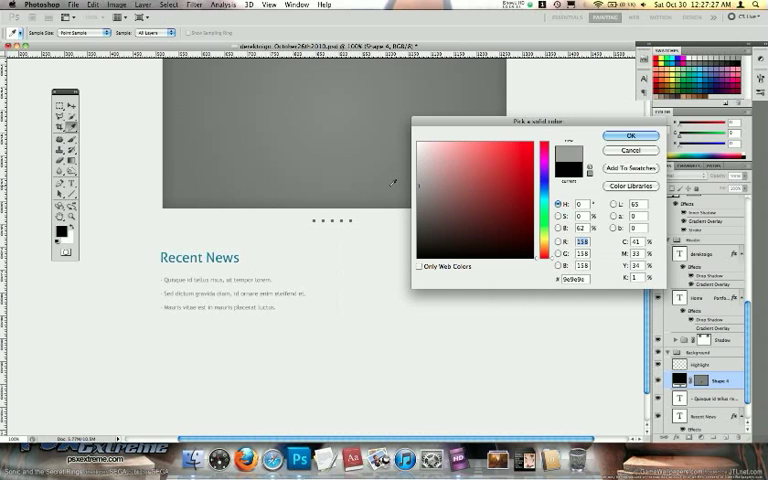
{"action": "left_click", "coordinate": [417, 167]}
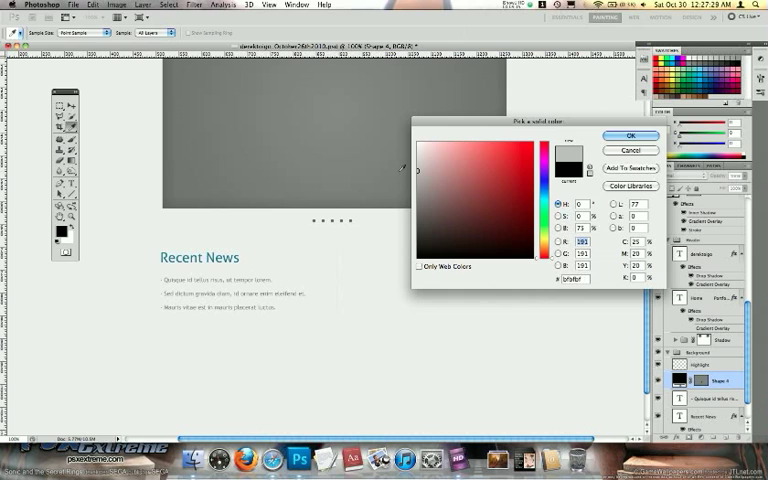
{"action": "key", "text": "Return"}
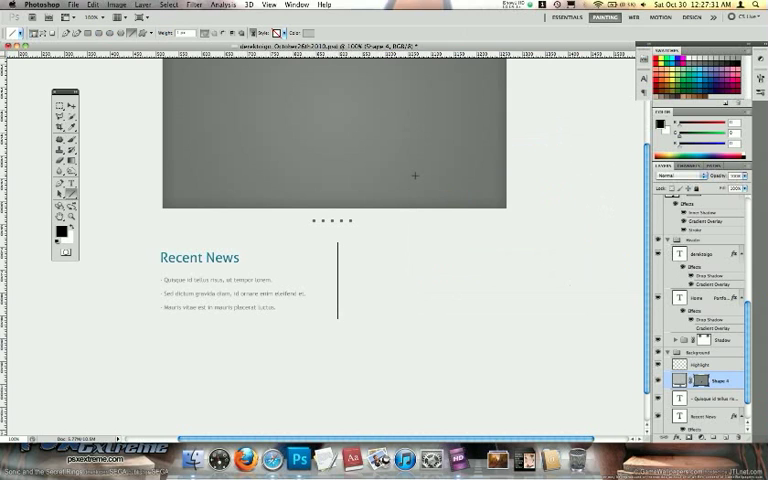
{"action": "key", "text": "v"}
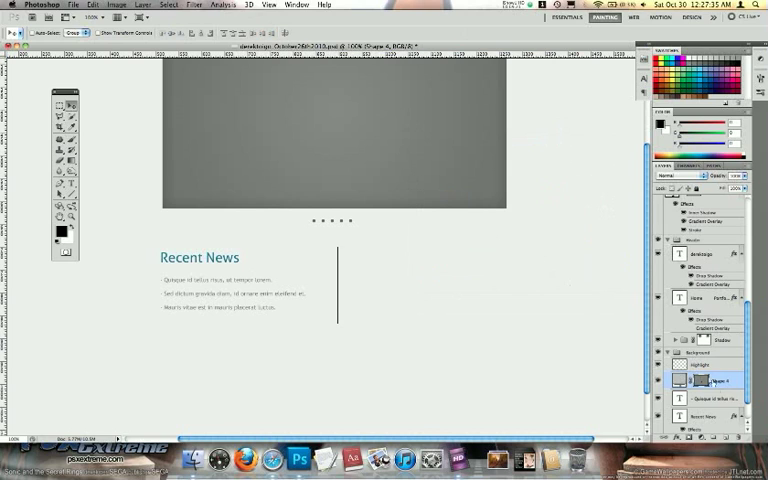
Mask the Shape 4 divider line with a brush so it disappears beside Recent News.
{"action": "left_click", "coordinate": [685, 437]}
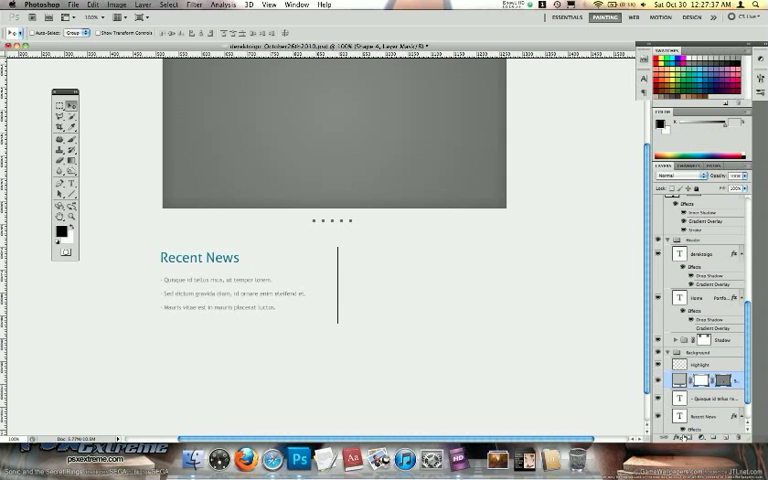
{"action": "key", "text": "b"}
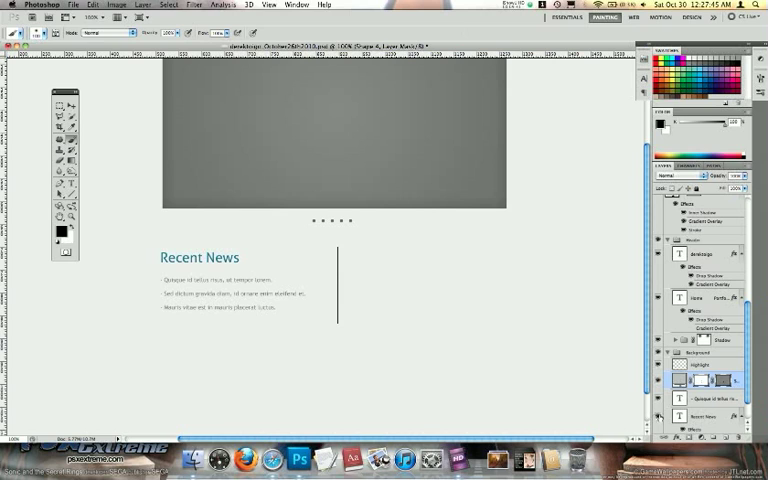
{"action": "left_click", "coordinate": [700, 398]}
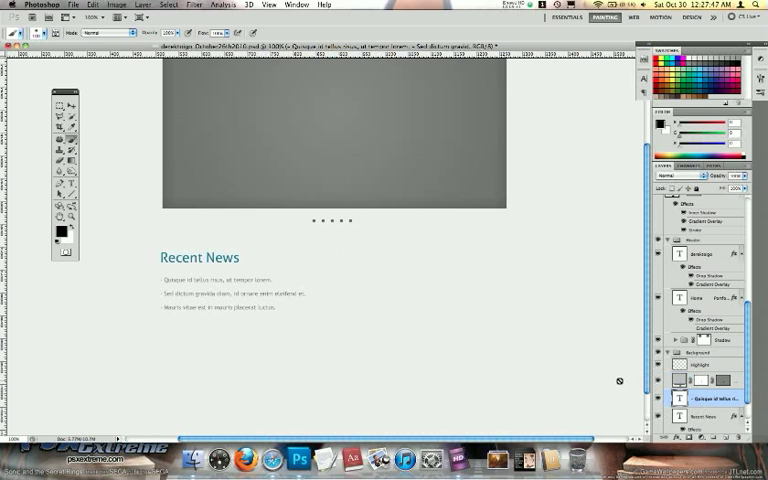
{"action": "scroll", "coordinate": [400, 294], "scroll_direction": "right", "scroll_amount": 1}
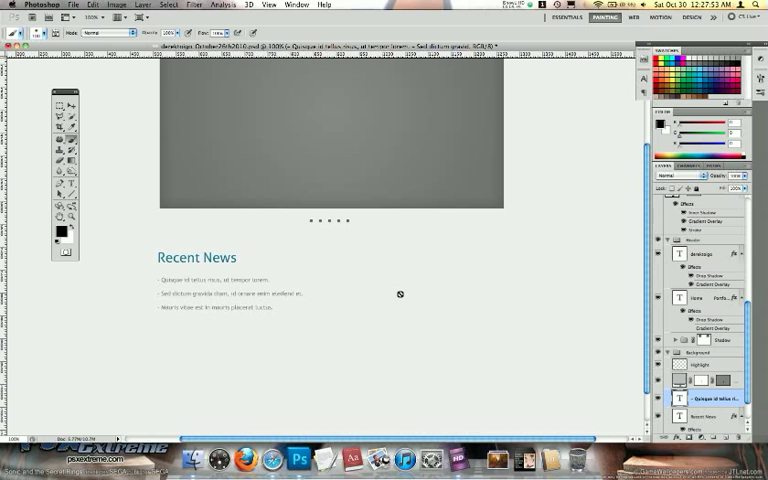
Add a 'Search My Site' text layer to the right of Recent News.
{"action": "key", "text": "t"}
{"action": "left_click", "coordinate": [364, 258]}
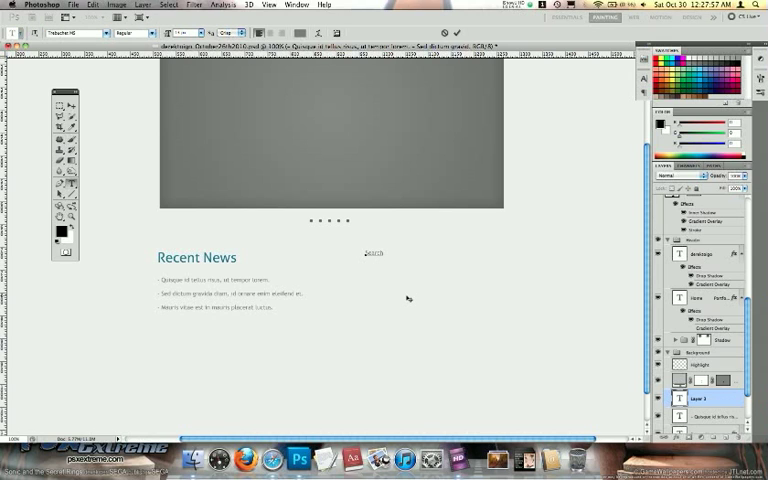
{"action": "key", "text": "BackSpace"}
{"action": "type", "text": "do"}
{"action": "key", "text": "super+a"}
{"action": "left_click", "coordinate": [706, 398]}
Copy the teal hex colour from Recent News and apply it to Search My Site.
{"action": "left_click", "coordinate": [703, 254]}
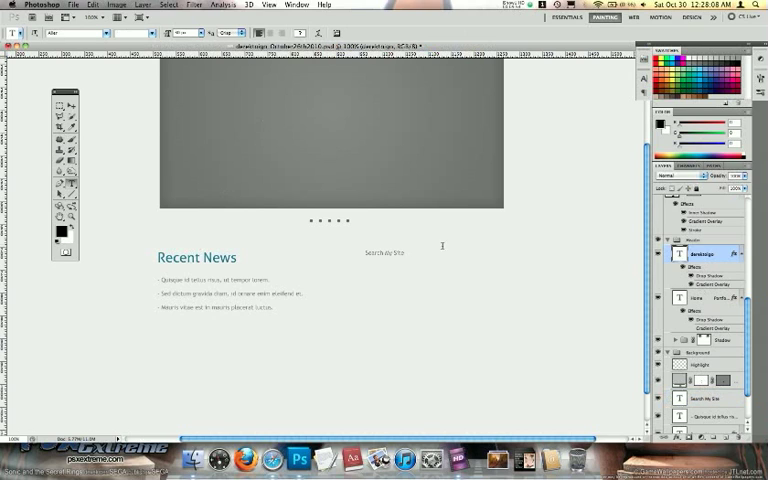
{"action": "double_click", "coordinate": [220, 258]}
{"action": "left_click", "coordinate": [300, 33]}
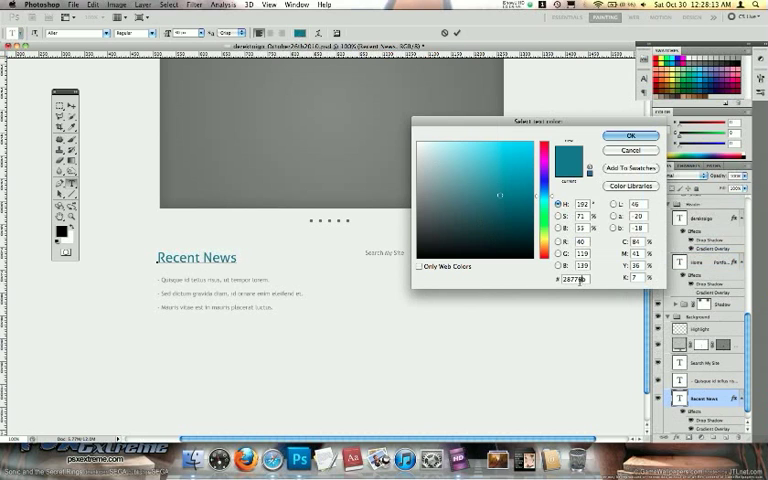
{"action": "double_click", "coordinate": [578, 279]}
{"action": "key", "text": "Return"}
{"action": "triple_click", "coordinate": [385, 253]}
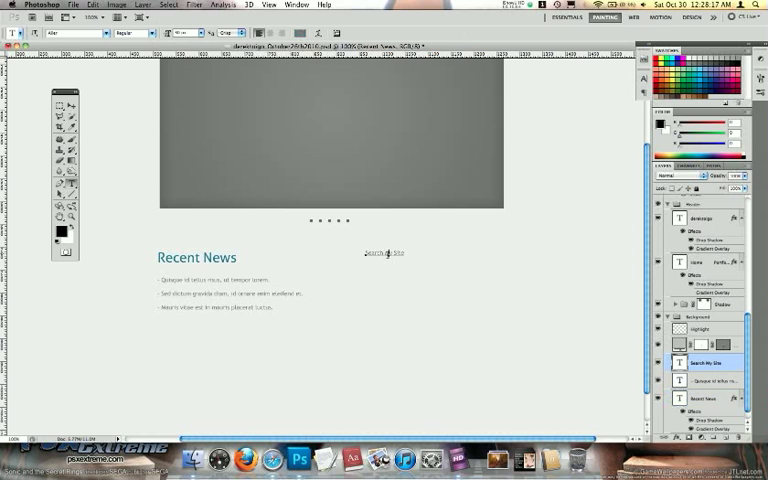
{"action": "left_click", "coordinate": [298, 33]}
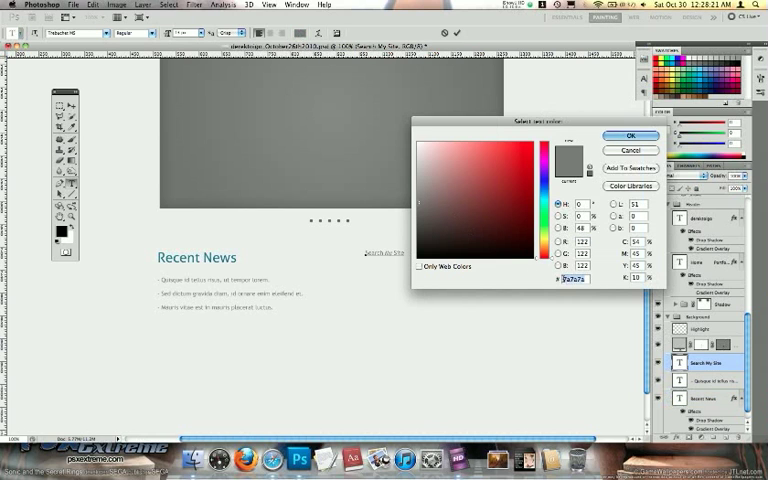
{"action": "type", "text": "287788"}
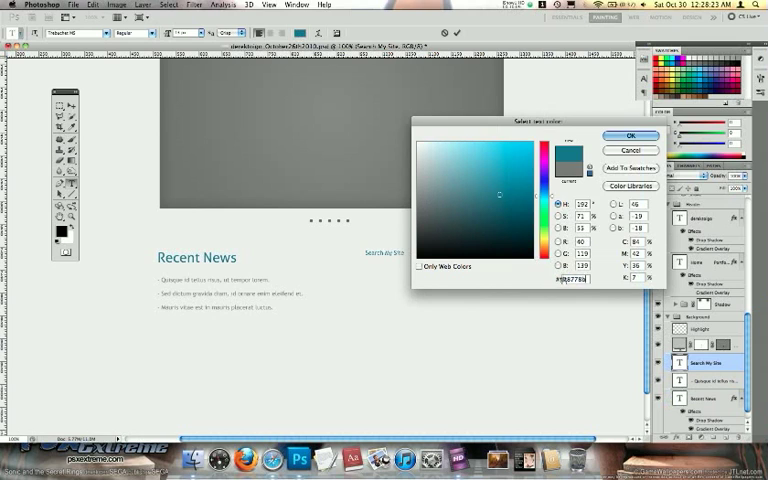
{"action": "key", "text": "Return"}
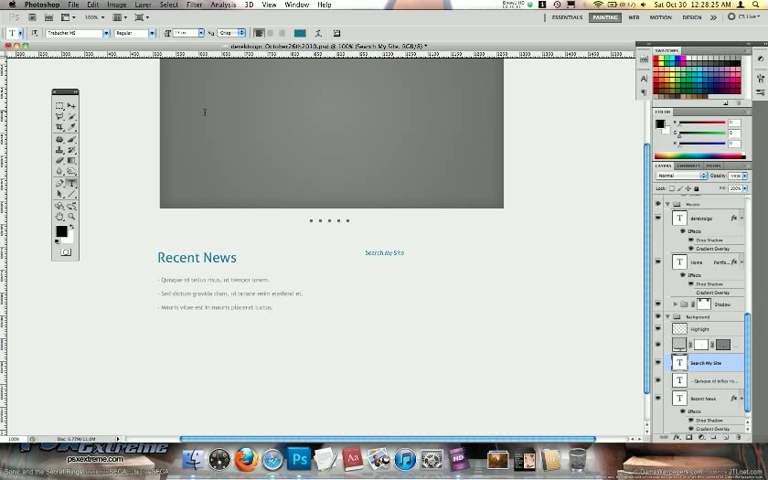
Set Search My Site to 18 px in the Aller font.
{"action": "left_click", "coordinate": [185, 33]}
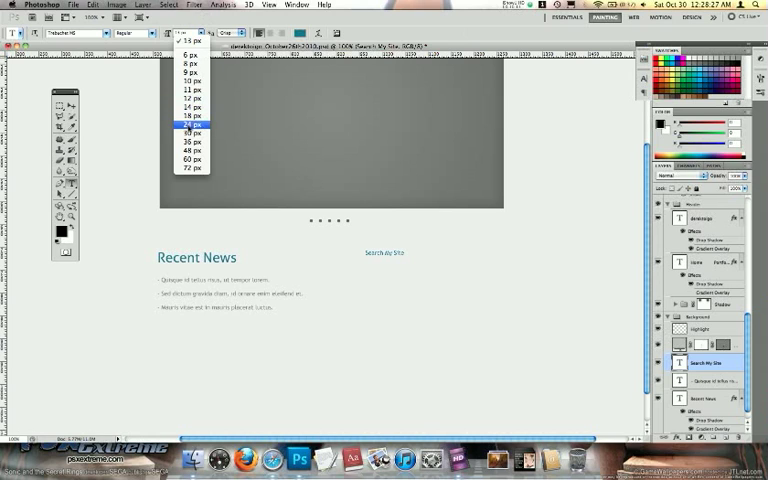
{"action": "left_click", "coordinate": [190, 124]}
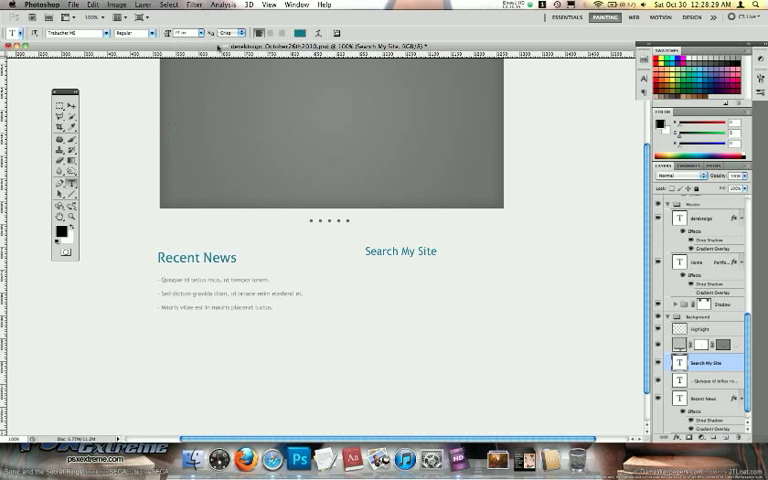
{"action": "left_click", "coordinate": [185, 33]}
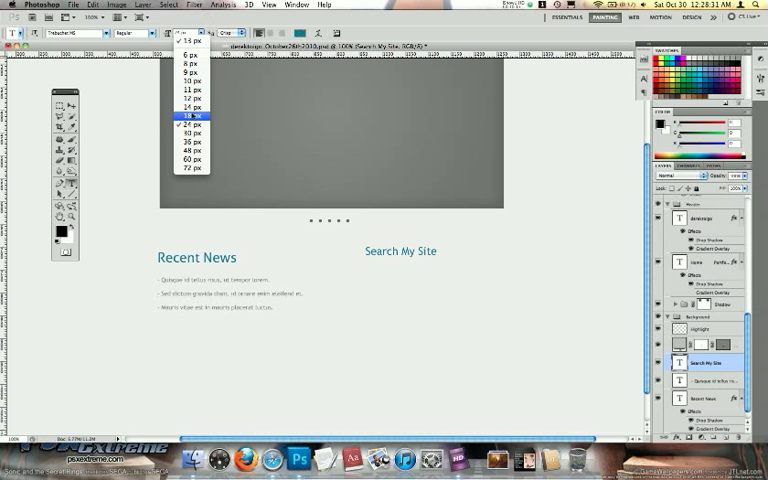
{"action": "left_click", "coordinate": [190, 116]}
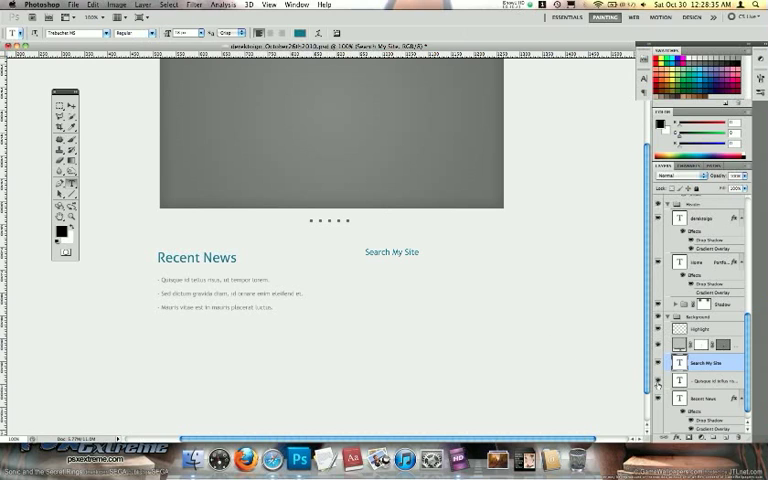
{"action": "double_click", "coordinate": [384, 254]}
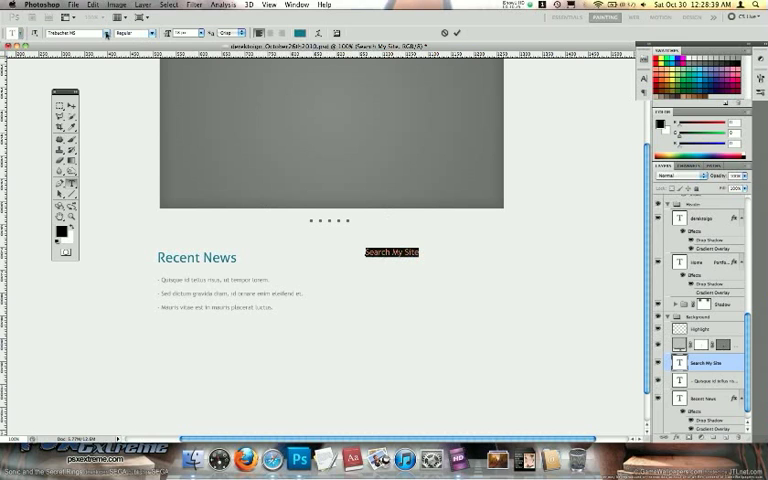
{"action": "left_click", "coordinate": [106, 34]}
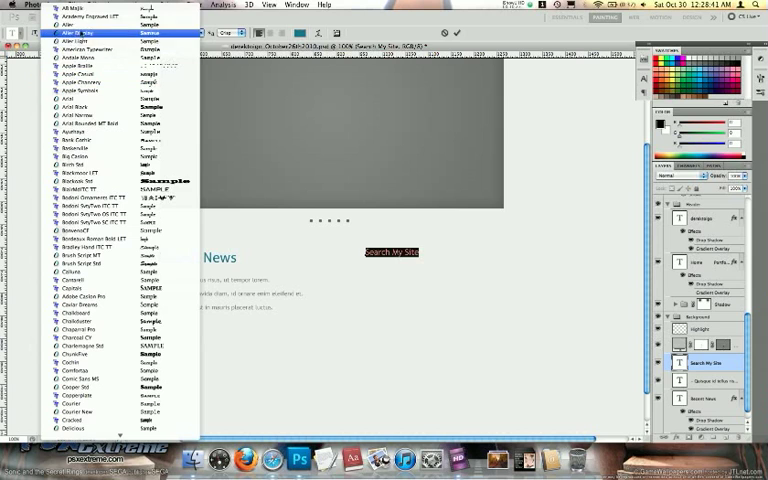
{"action": "left_click", "coordinate": [83, 25]}
{"action": "key", "text": "Return"}
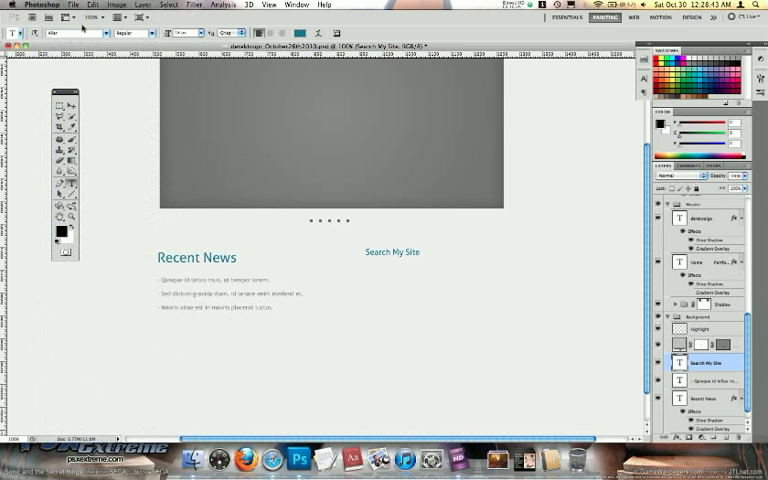
Nudge the Search My Site heading down and into line with Recent News.
{"action": "key", "text": "v"}
{"action": "key", "text": "shift+Down"}
{"action": "key", "text": "shift+Left"}
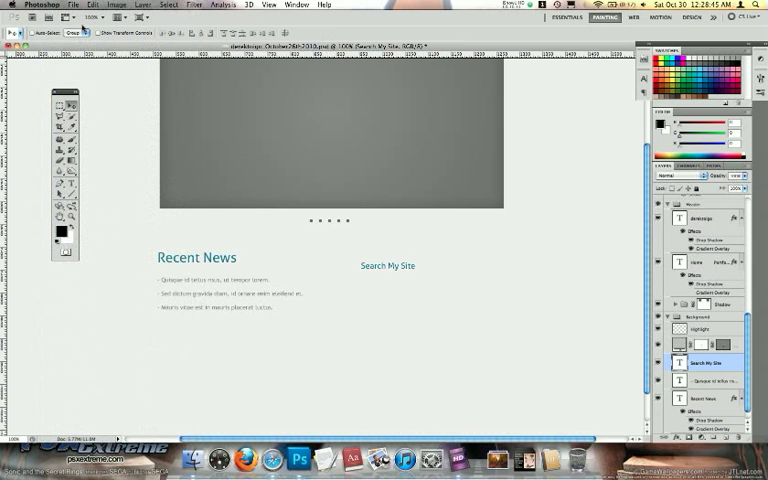
{"action": "key", "text": "Right"}
{"action": "key", "text": "Right"}
{"action": "key", "text": "Right"}
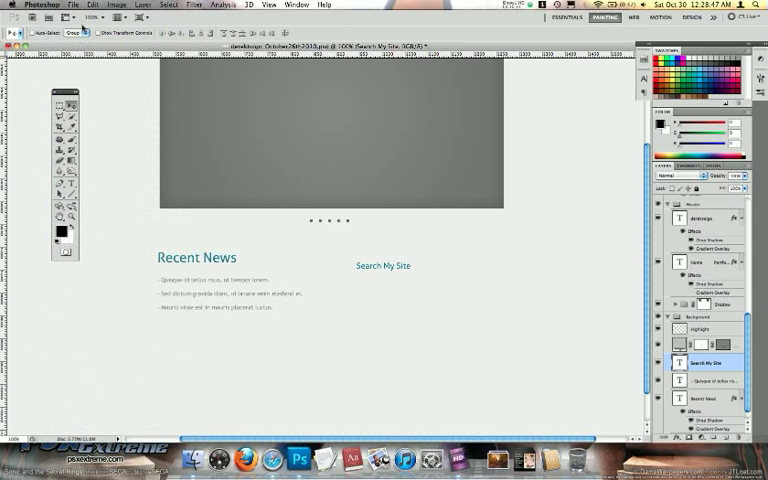
{"action": "key", "text": "u"}
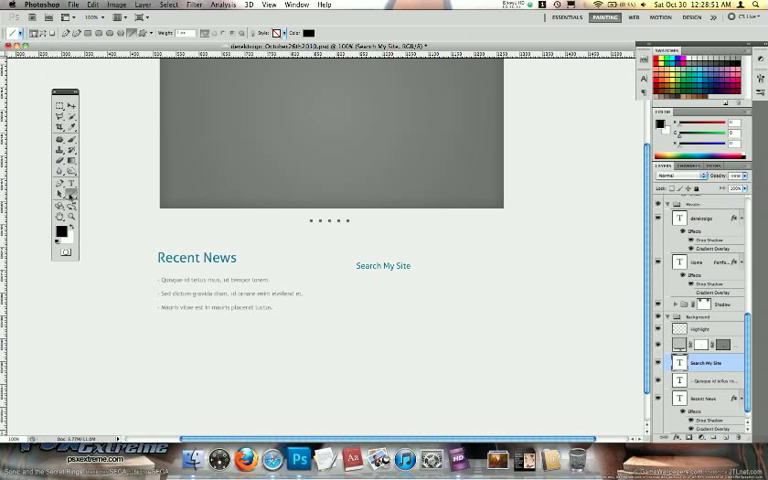
Draw a search field rectangle under the heading and fill it very light grey.
{"action": "left_click_drag", "start_coordinate": [60, 194], "coordinate": [75, 198]}
{"action": "left_click", "coordinate": [75, 198]}
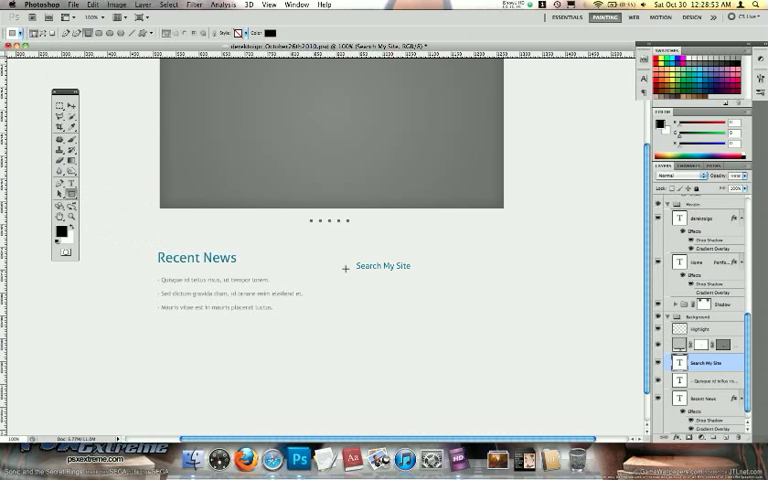
{"action": "left_click_drag", "start_coordinate": [357, 276], "coordinate": [437, 288]}
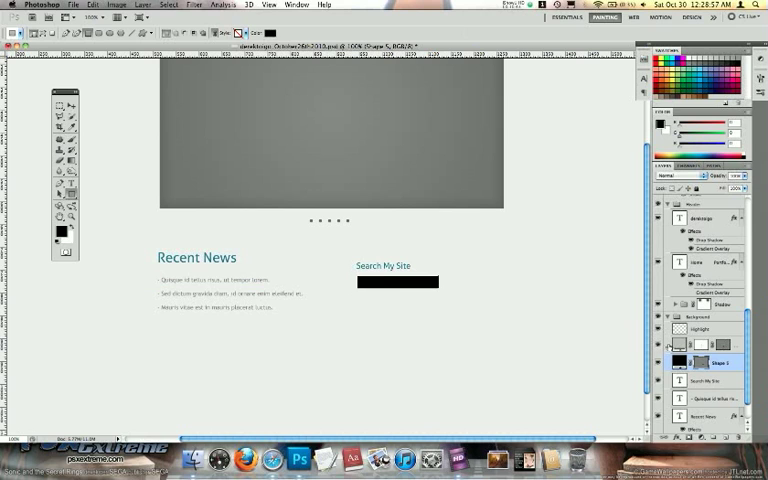
{"action": "double_click", "coordinate": [679, 363]}
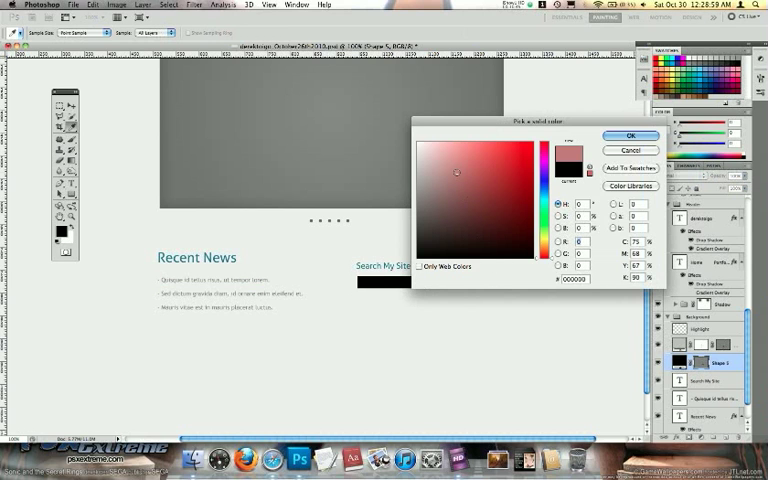
{"action": "left_click", "coordinate": [397, 289]}
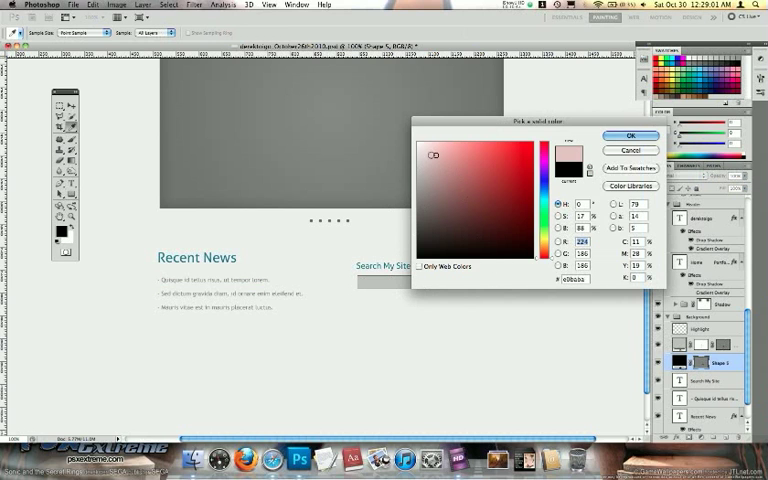
{"action": "left_click_drag", "start_coordinate": [422, 160], "coordinate": [418, 151]}
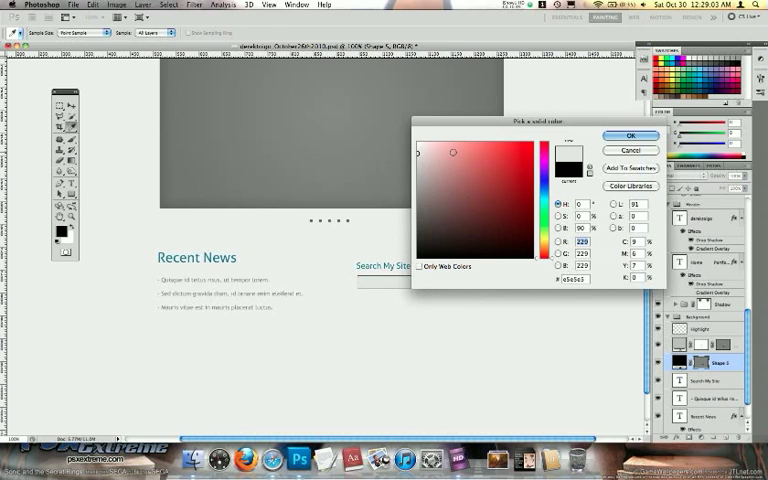
{"action": "key", "text": "Return"}
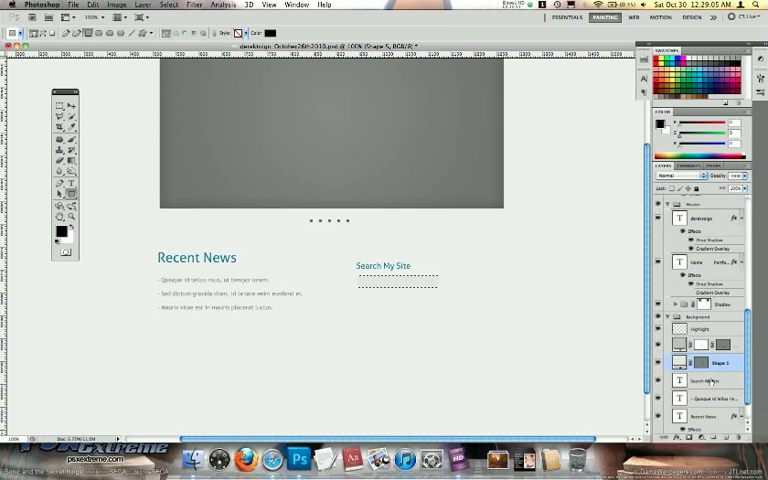
Add a white Stroke layer style around the search field rectangle.
{"action": "left_click", "coordinate": [713, 381]}
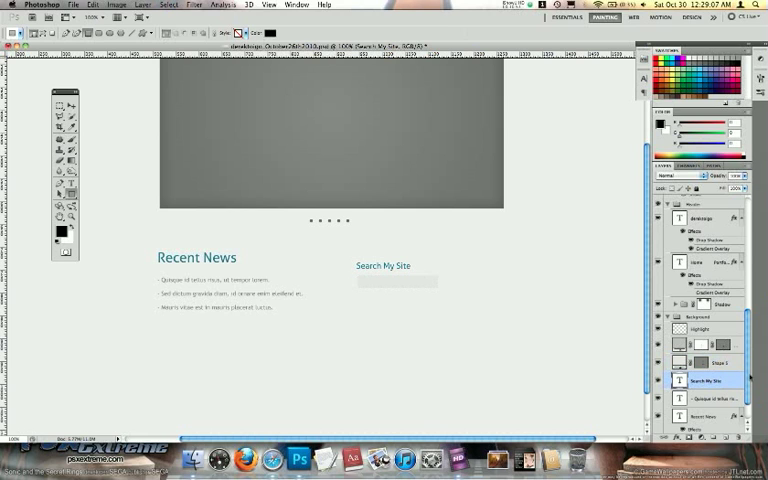
{"action": "double_click", "coordinate": [727, 369]}
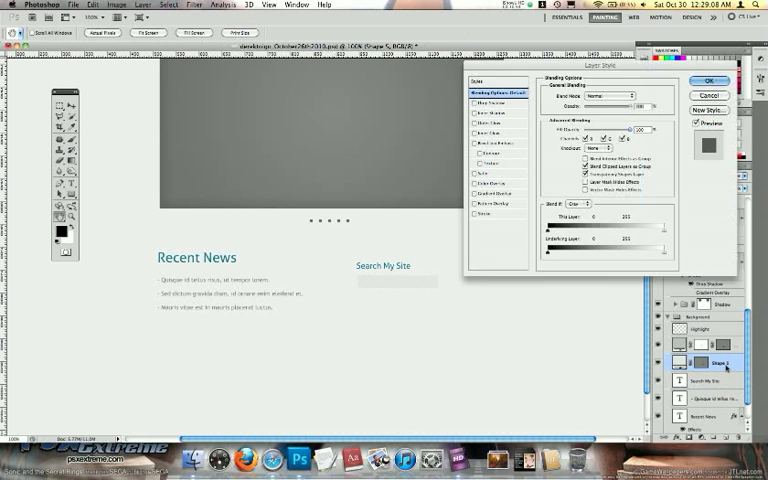
{"action": "left_click", "coordinate": [481, 212]}
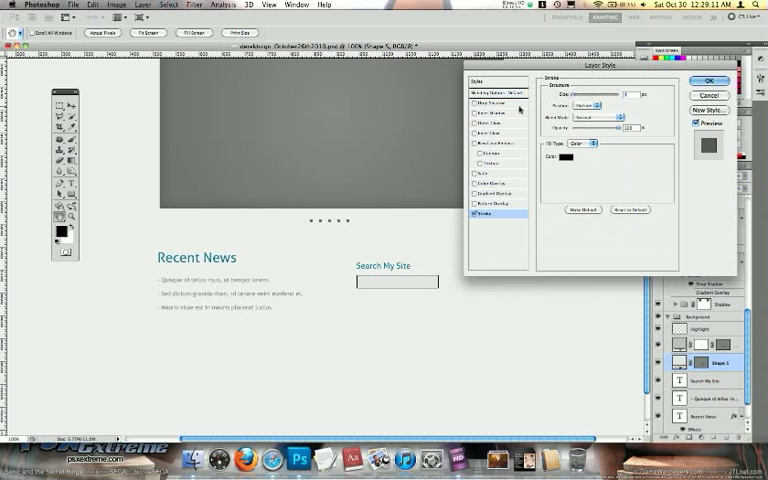
{"action": "left_click", "coordinate": [566, 156]}
{"action": "left_click", "coordinate": [418, 142]}
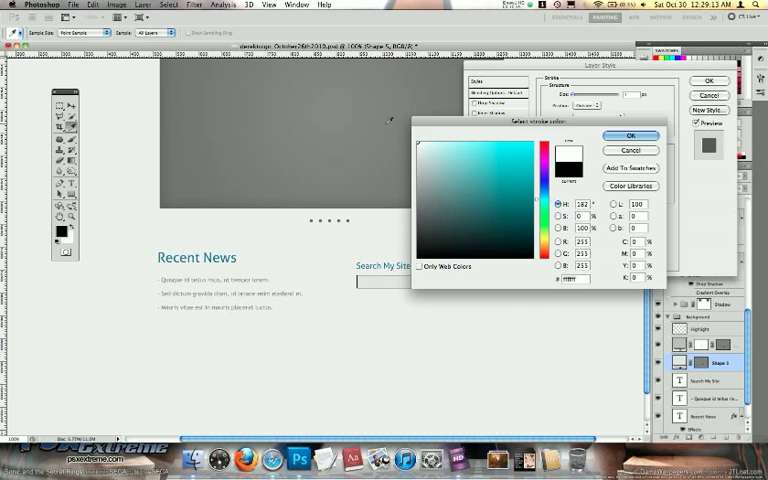
{"action": "key", "text": "Return"}
{"action": "key", "text": "Return"}
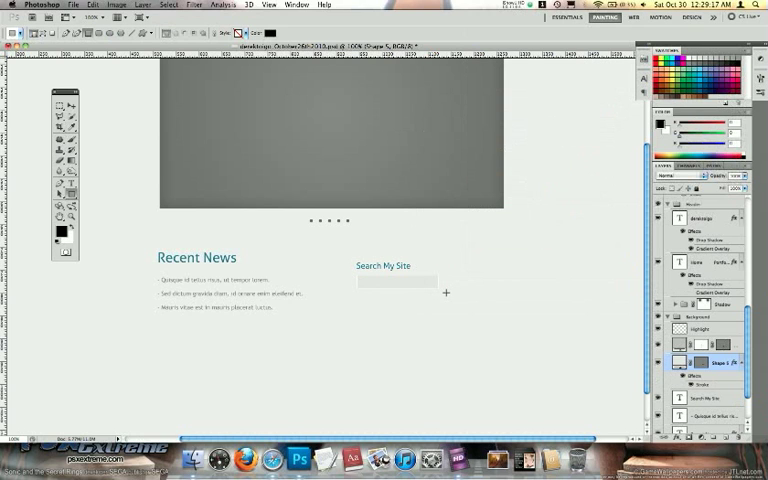
{"action": "key", "text": "v"}
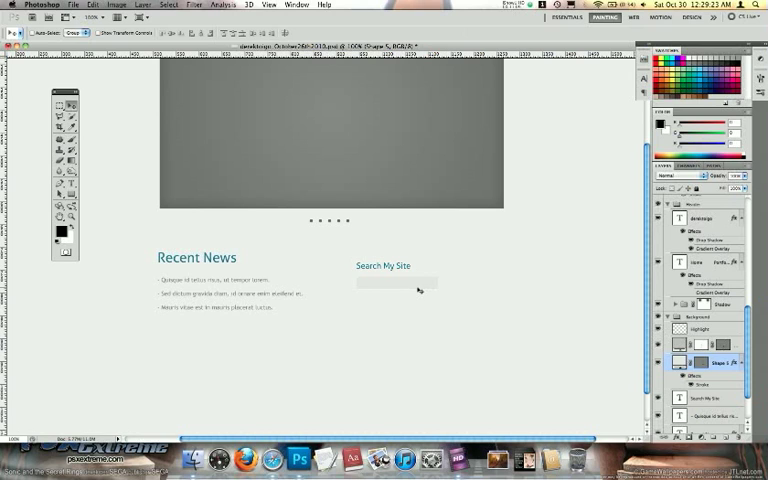
Duplicate the search field, move the copy right and shrink it into a narrow button.
{"action": "key", "text": "u"}
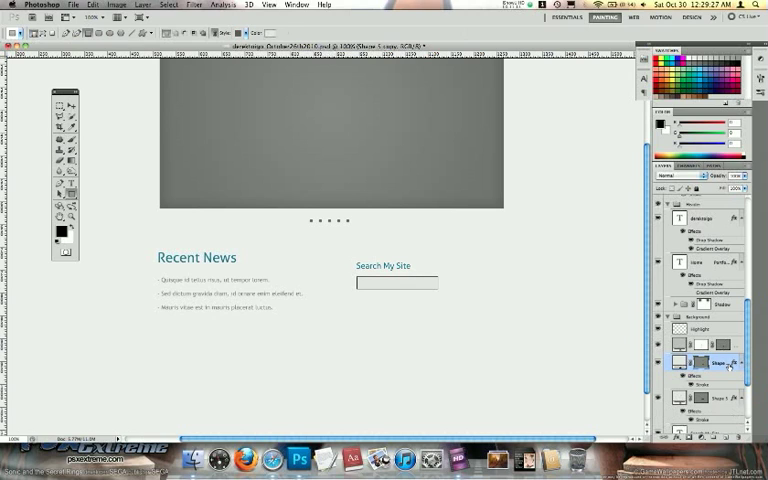
{"action": "key", "text": "v"}
{"action": "key", "text": "shift+Right"}
{"action": "key", "text": "shift+Right"}
{"action": "key", "text": "shift+Right"}
{"action": "key", "text": "shift+Right"}
{"action": "key", "text": "shift+Right"}
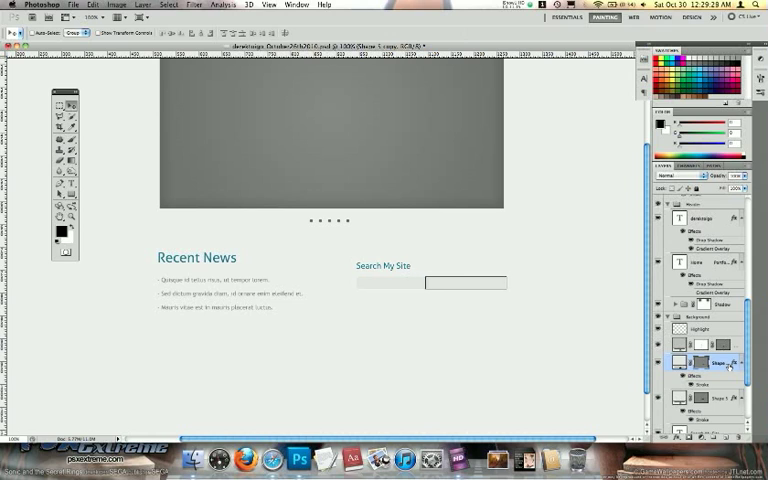
{"action": "key", "text": "shift+Right"}
{"action": "key", "text": "shift+Right"}
{"action": "key", "text": "ctrl+t"}
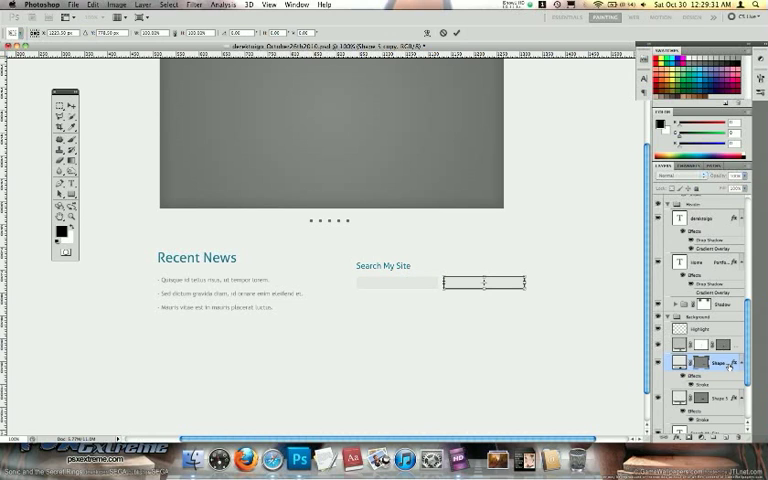
{"action": "left_click_drag", "start_coordinate": [525, 283], "coordinate": [488, 285]}
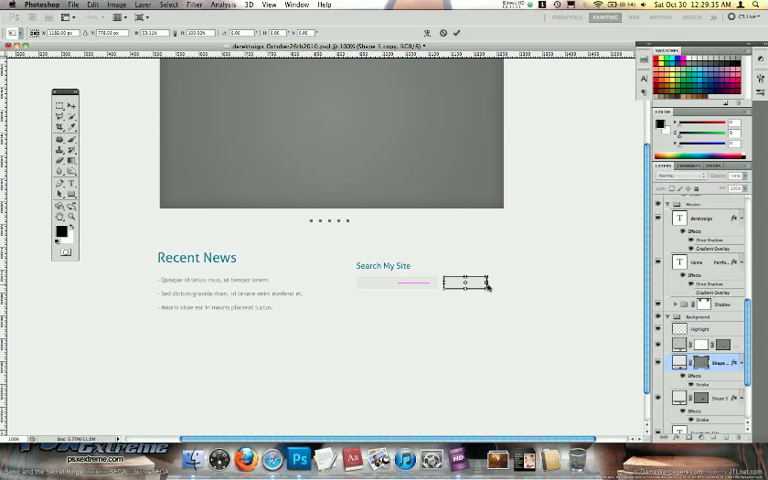
{"action": "key", "text": "Return"}
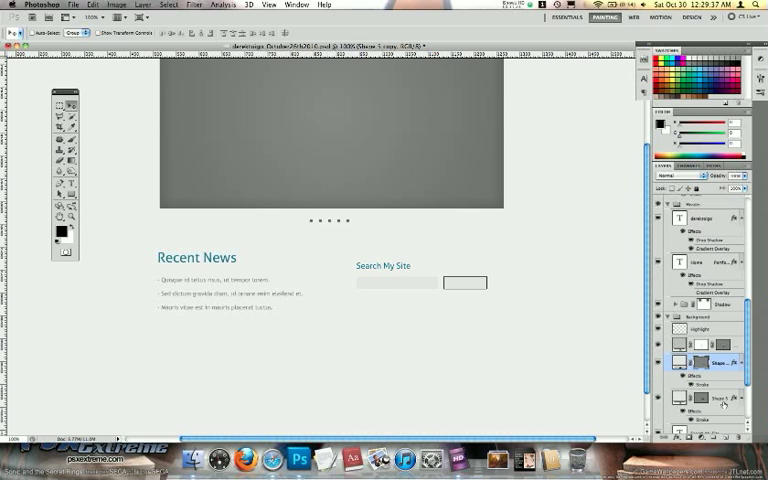
{"action": "left_click", "coordinate": [722, 398]}
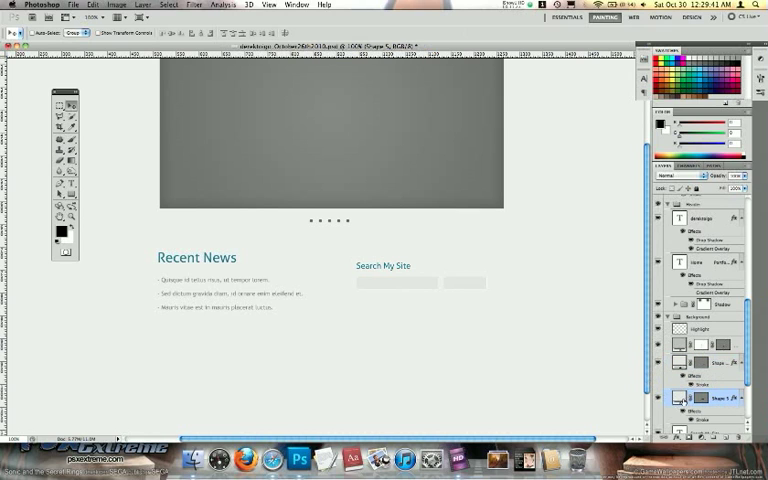
Fill the button shape teal, undoing an accidental teal fill on the field.
{"action": "double_click", "coordinate": [679, 398]}
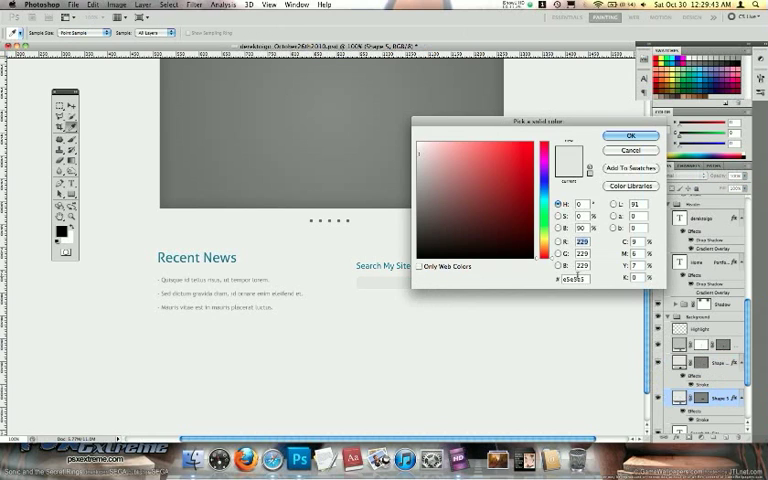
{"action": "type", "text": "287f8b"}
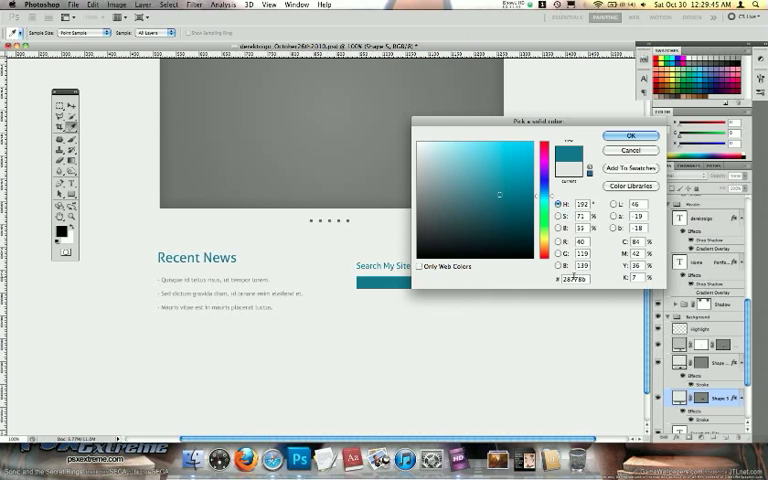
{"action": "key", "text": "Return"}
{"action": "key", "text": "ctrl+z"}
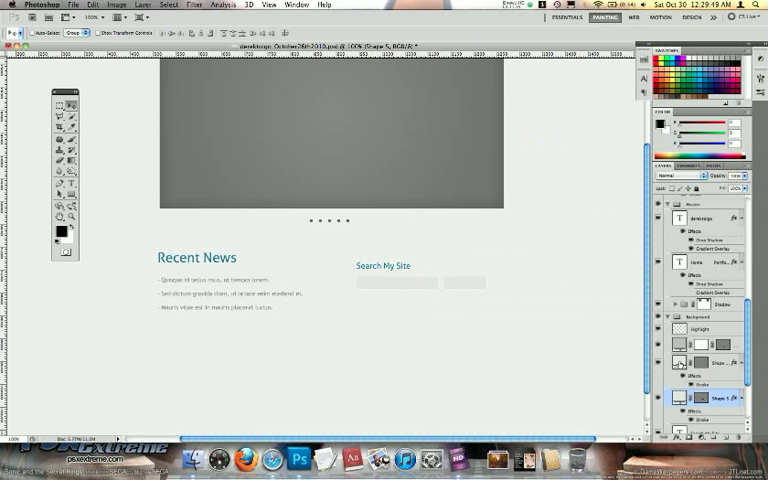
{"action": "double_click", "coordinate": [680, 362]}
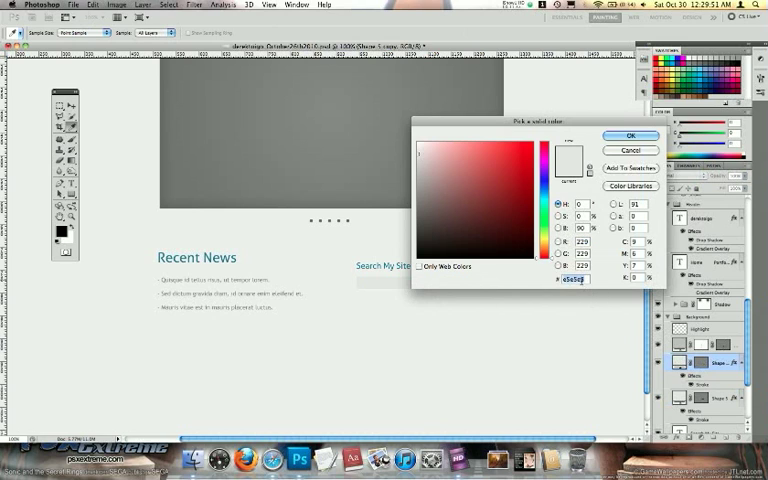
{"action": "type", "text": "1a7f8e"}
{"action": "key", "text": "Return"}
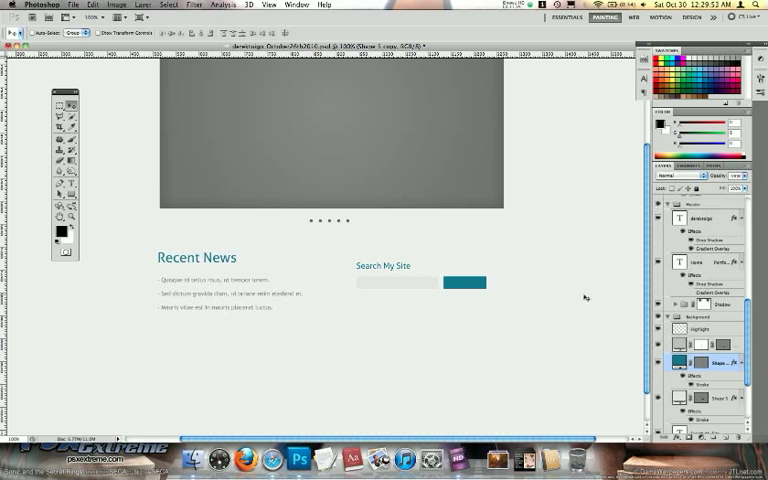
Paste the layer style onto the button and apply drop shadow and gradient overlay.
{"action": "right_click", "coordinate": [695, 370]}
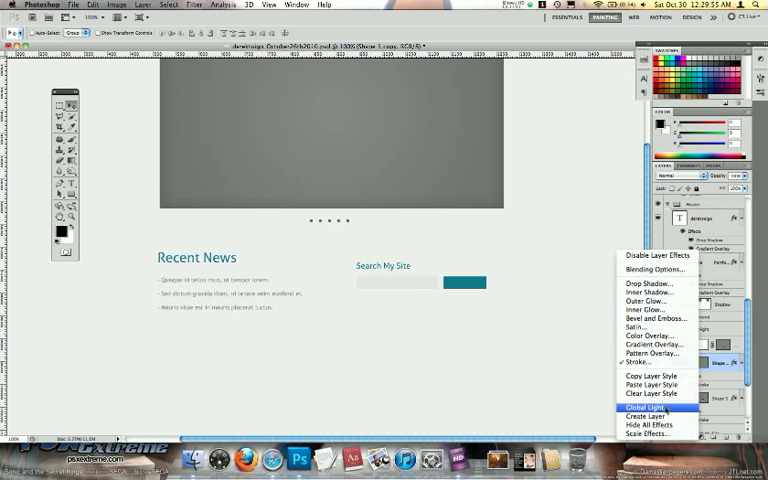
{"action": "left_click", "coordinate": [650, 384]}
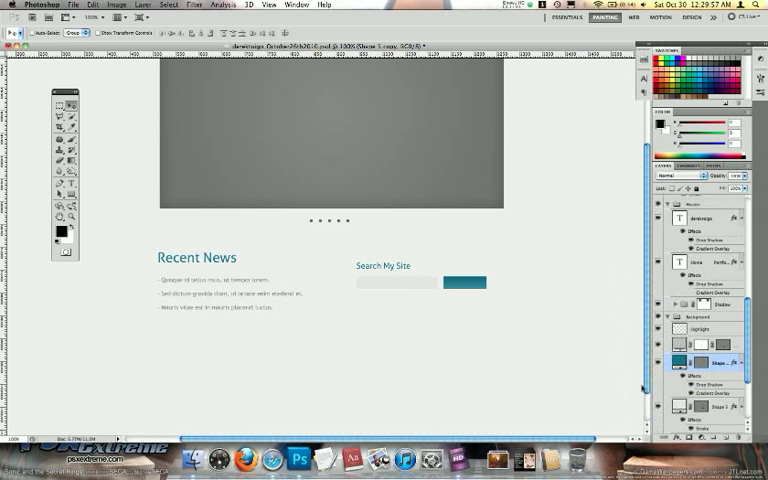
{"action": "double_click", "coordinate": [718, 395]}
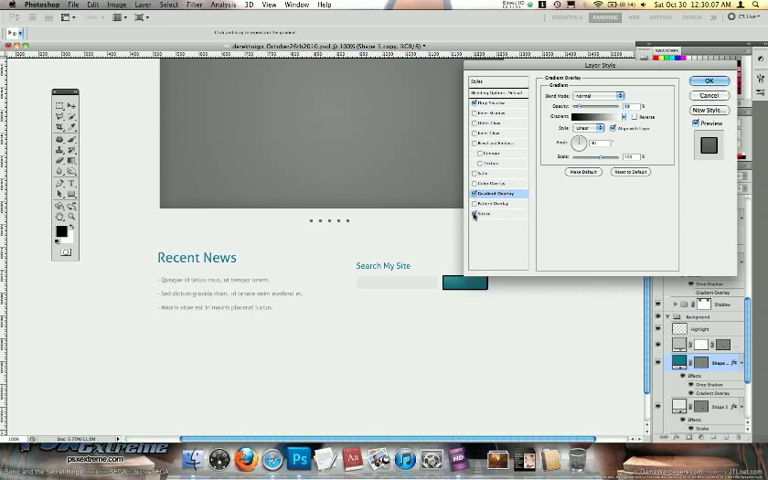
{"action": "left_click", "coordinate": [709, 80]}
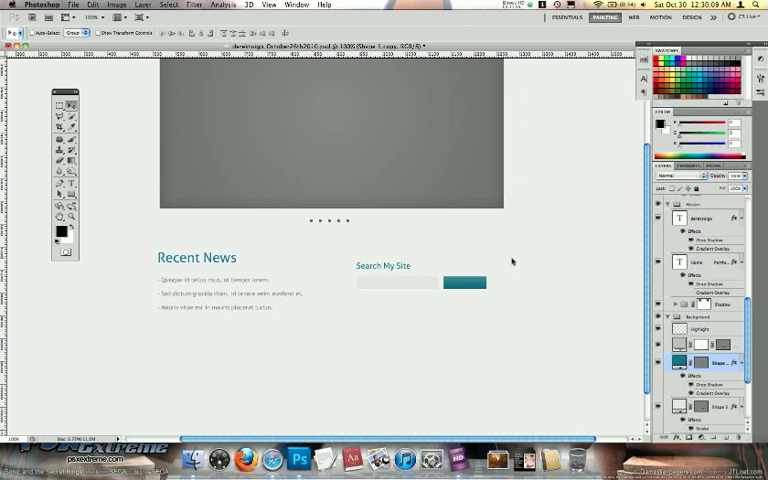
Add light-coloured 'Search' text on the teal button and nudge it into place.
{"action": "key", "text": "t"}
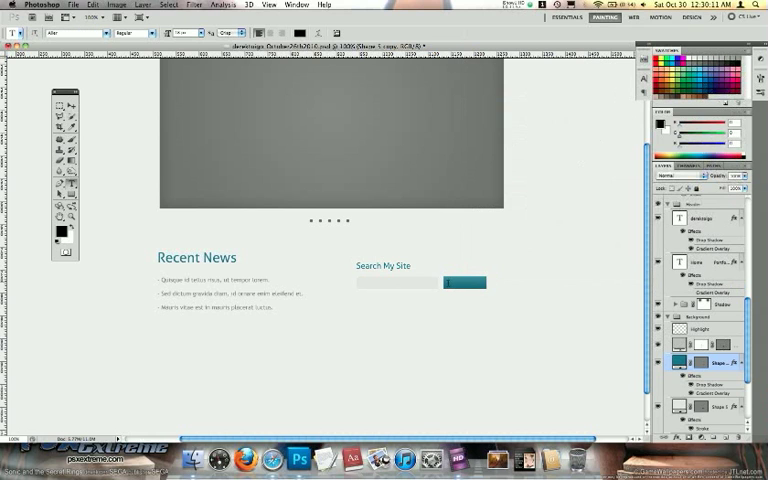
{"action": "left_click", "coordinate": [456, 283]}
{"action": "type", "text": "Search"}
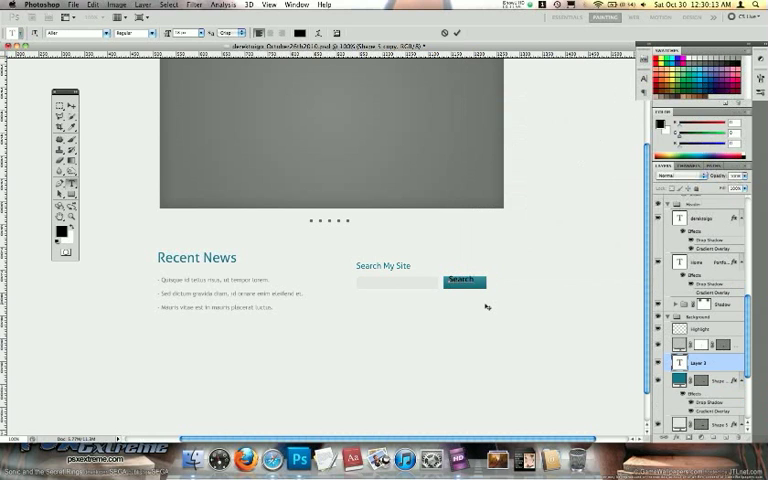
{"action": "key", "text": "super+a"}
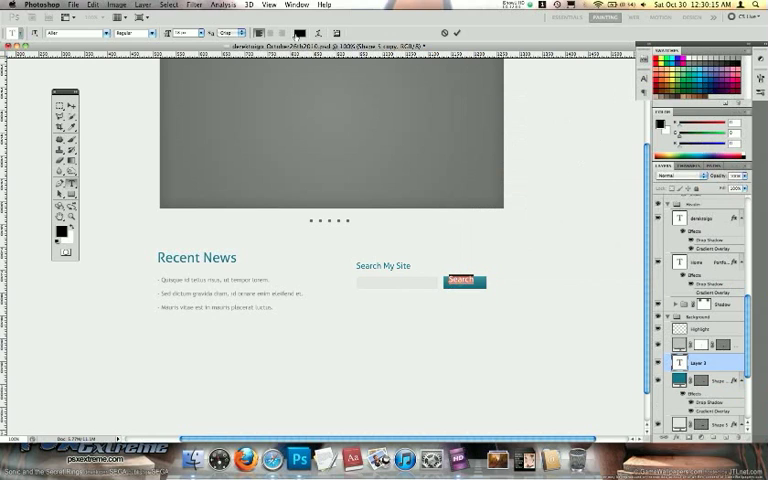
{"action": "left_click", "coordinate": [298, 33]}
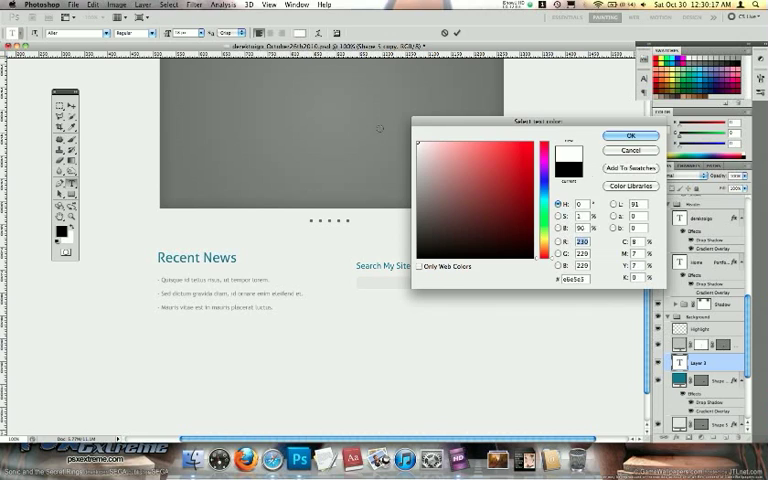
{"action": "key", "text": "Return"}
{"action": "key", "text": "super+Return"}
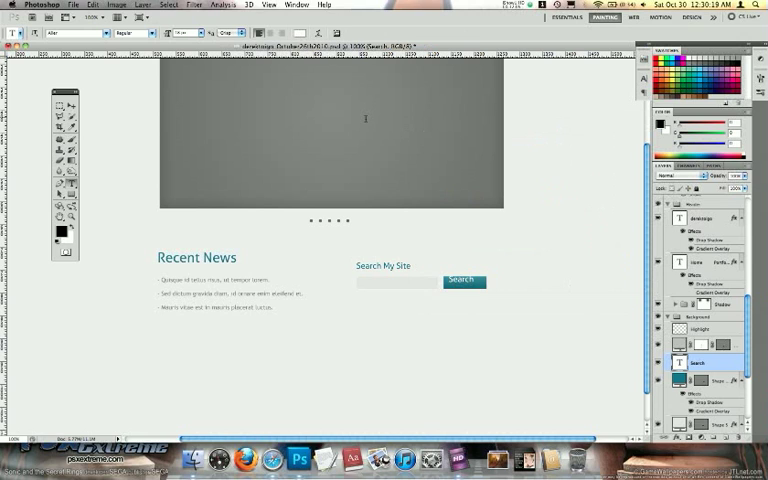
{"action": "key", "text": "v"}
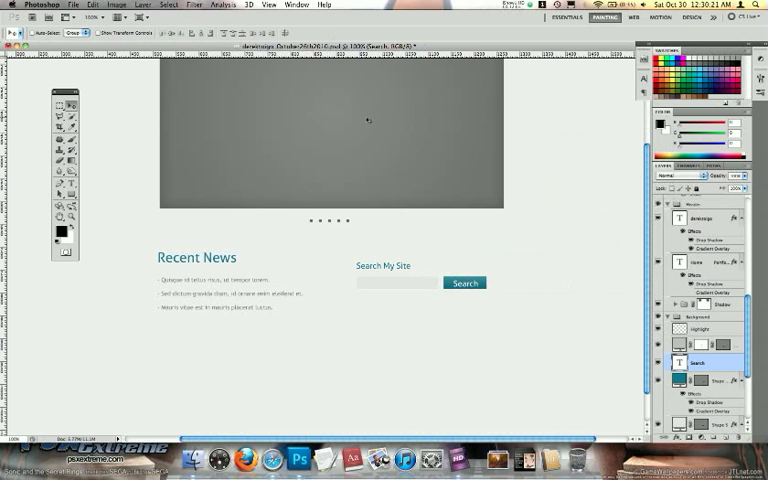
{"action": "key", "text": "Right"}
Reduce the Search label to a smaller font size.
{"action": "key", "text": "t"}
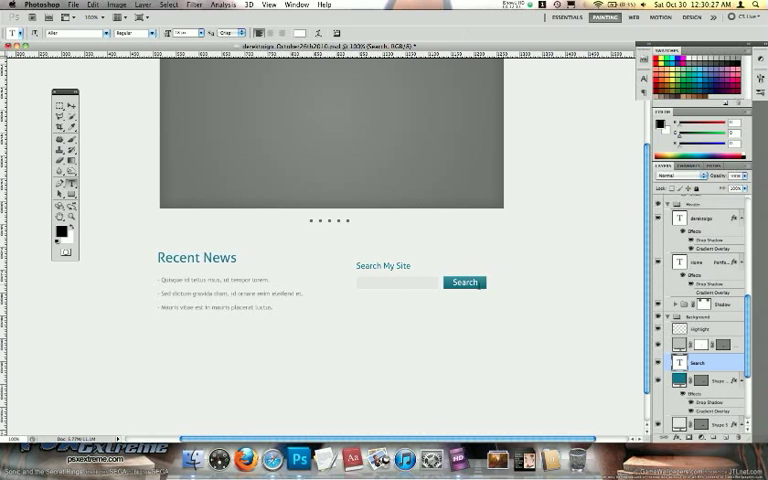
{"action": "double_click", "coordinate": [464, 282]}
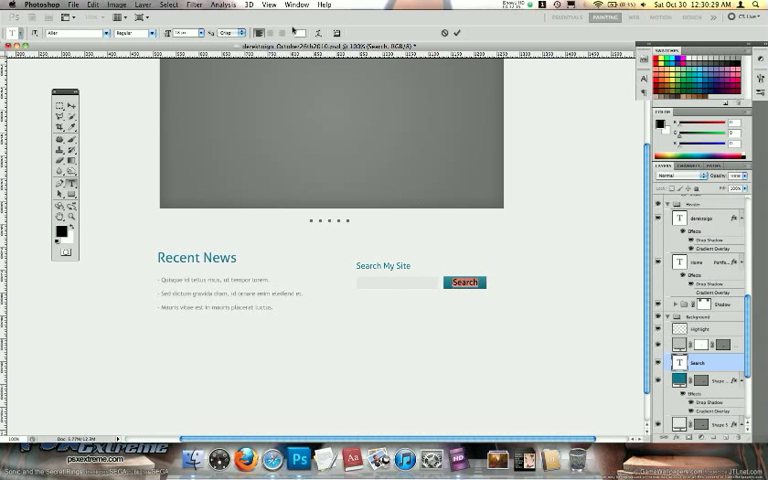
{"action": "left_click", "coordinate": [200, 33]}
{"action": "left_click", "coordinate": [188, 112]}
{"action": "key", "text": "ctrl+Return"}
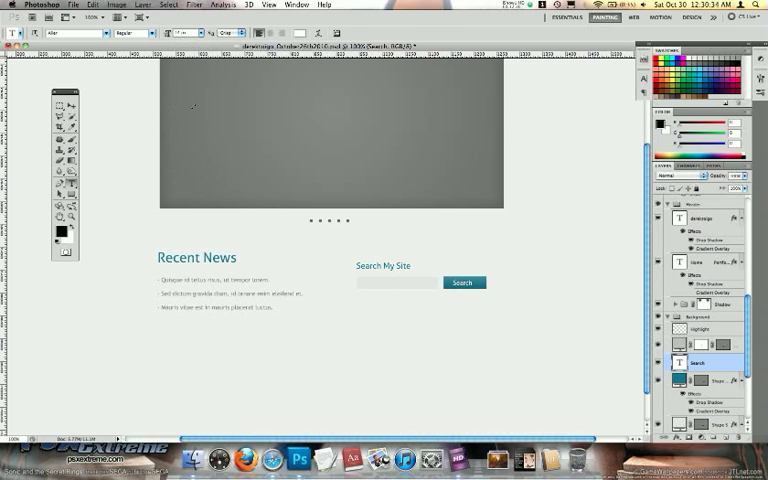
{"action": "key", "text": "v"}
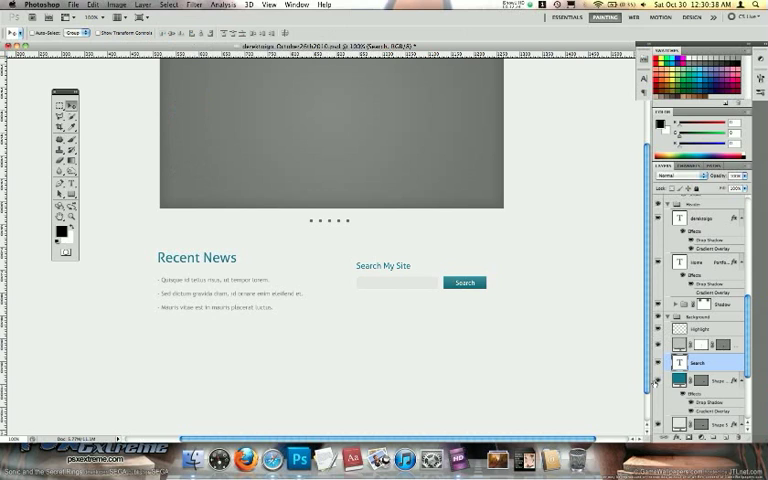
Set the button's drop shadow to black and lower its opacity.
{"action": "double_click", "coordinate": [706, 403]}
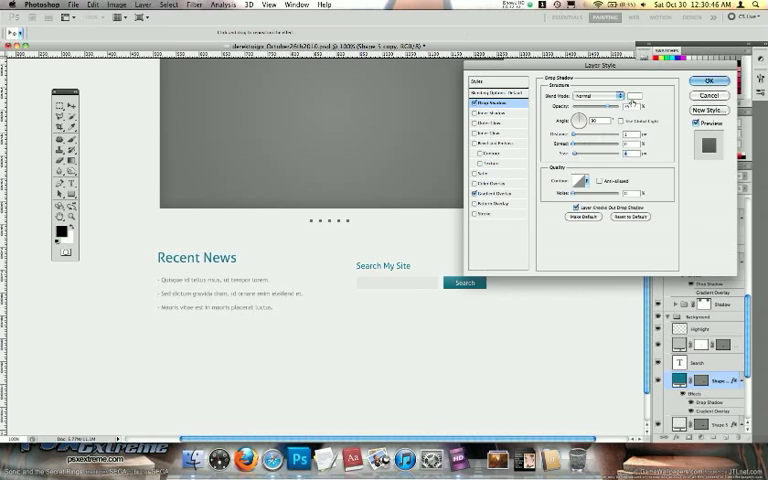
{"action": "left_click", "coordinate": [633, 96]}
{"action": "left_click", "coordinate": [420, 255]}
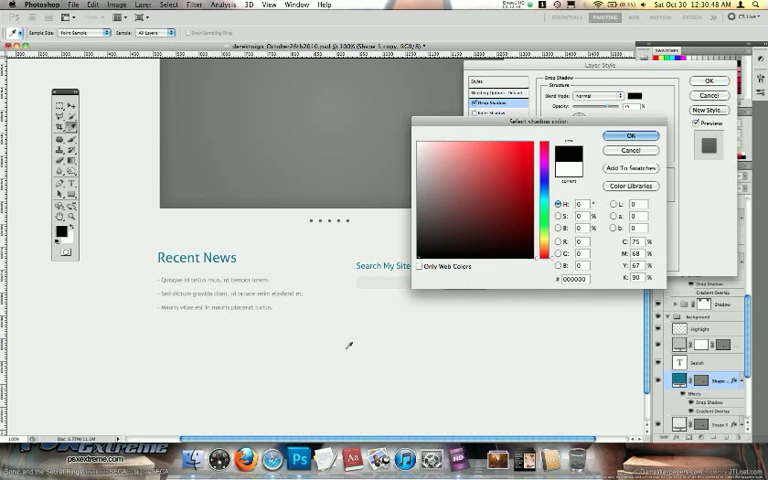
{"action": "key", "text": "Return"}
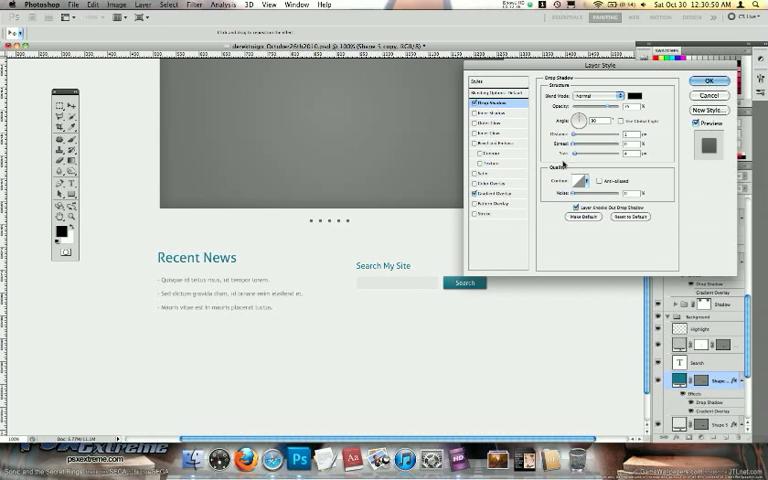
{"action": "left_click_drag", "start_coordinate": [601, 66], "coordinate": [630, 37]}
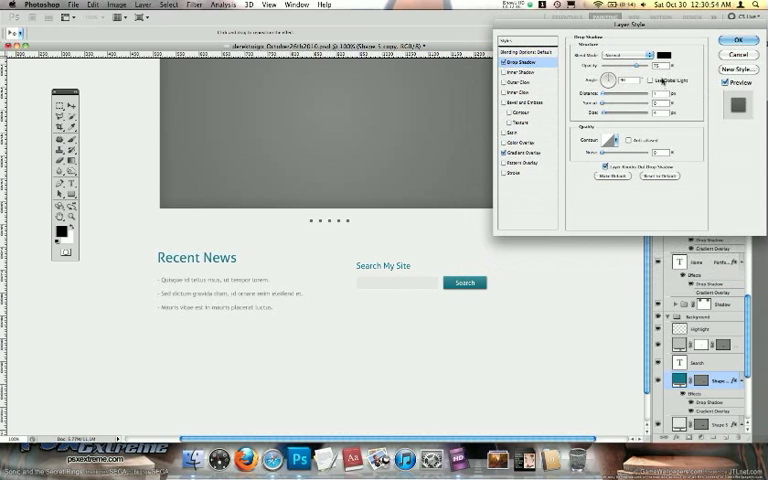
{"action": "left_click_drag", "start_coordinate": [638, 68], "coordinate": [626, 66]}
{"action": "key", "text": "Return"}
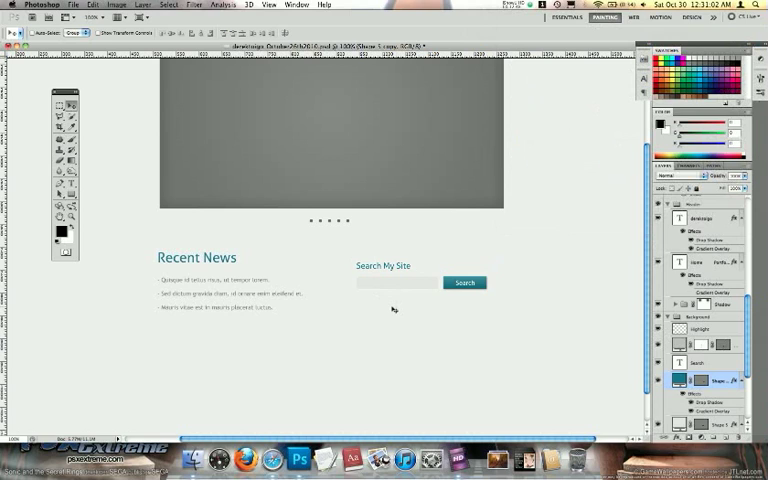
Refill the search field shape with a slightly darker light grey from the Color Picker.
{"action": "double_click", "coordinate": [678, 346]}
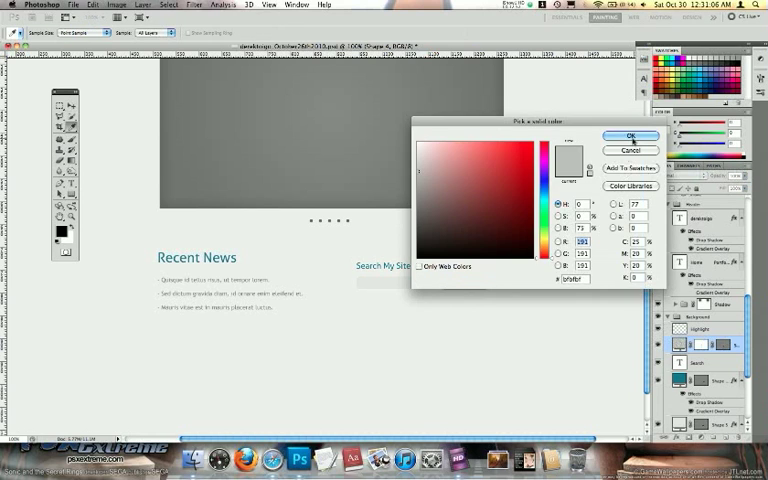
{"action": "left_click", "coordinate": [633, 135]}
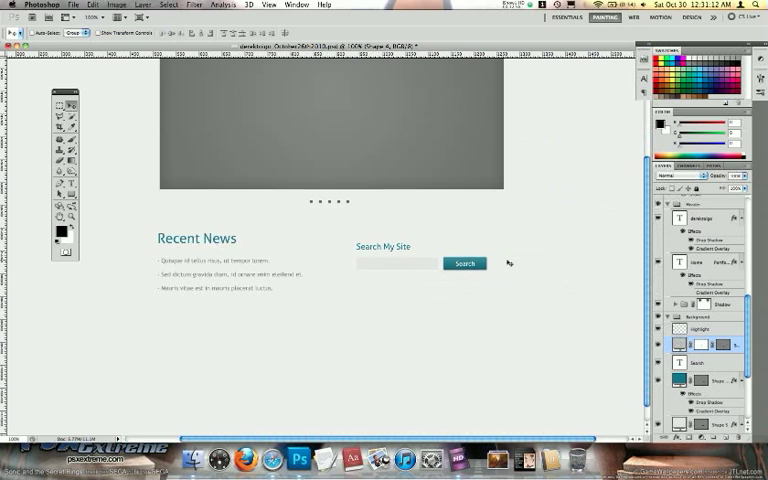
{"action": "scroll", "coordinate": [508, 263], "scroll_direction": "up", "scroll_amount": 1}
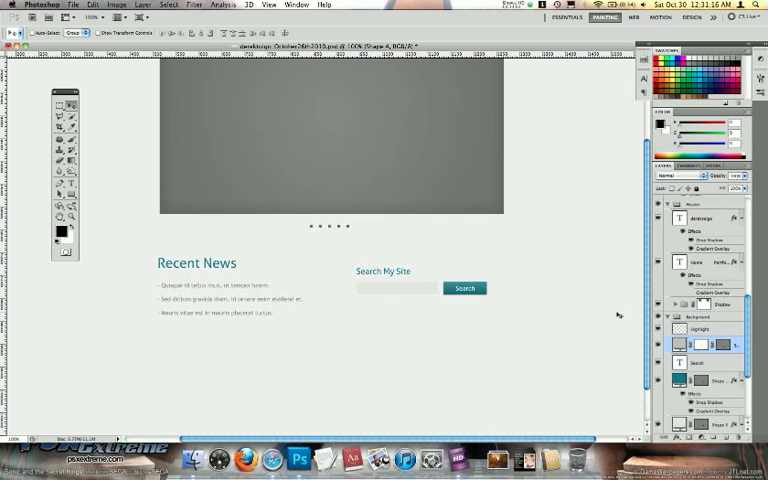
{"action": "scroll", "coordinate": [692, 357], "scroll_direction": "down", "scroll_amount": 3}
{"action": "scroll", "coordinate": [690, 350], "scroll_direction": "up", "scroll_amount": 1}
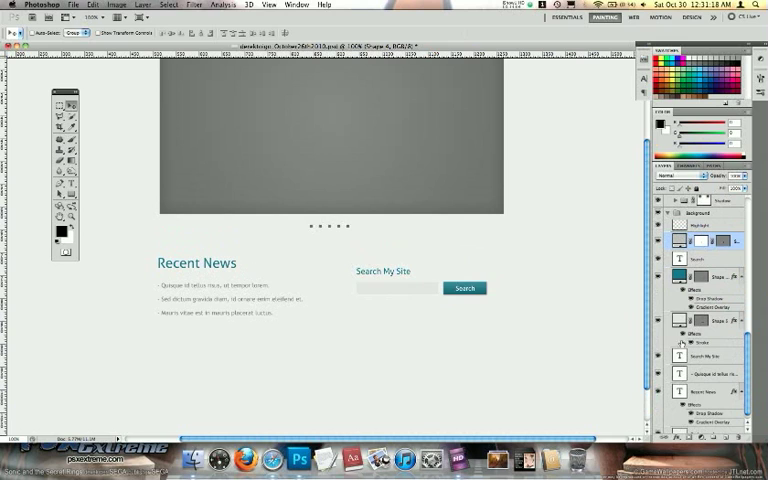
{"action": "double_click", "coordinate": [682, 321]}
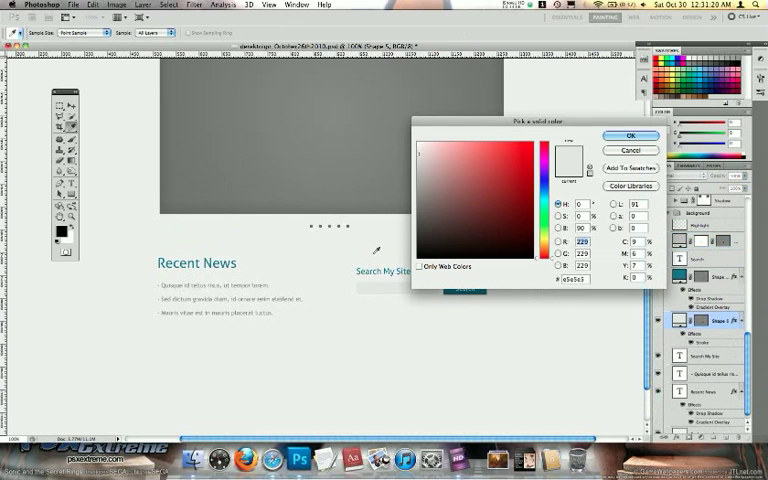
{"action": "left_click", "coordinate": [361, 110]}
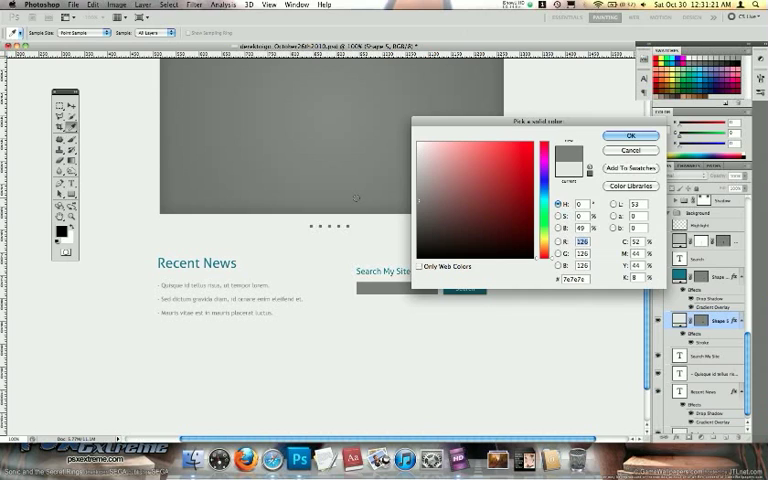
{"action": "left_click", "coordinate": [410, 187]}
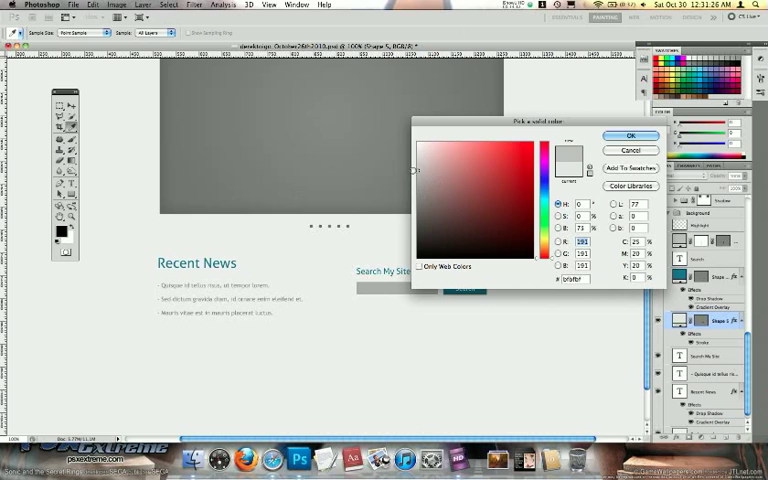
{"action": "left_click", "coordinate": [413, 170]}
{"action": "left_click", "coordinate": [407, 152]}
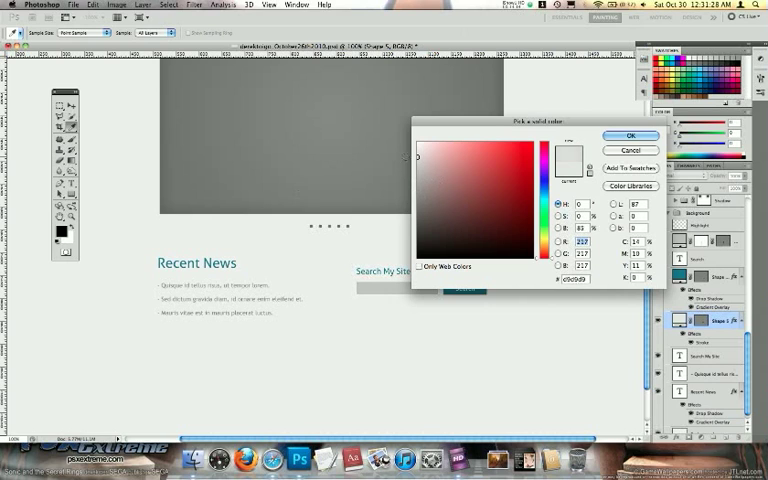
{"action": "left_click", "coordinate": [417, 163]}
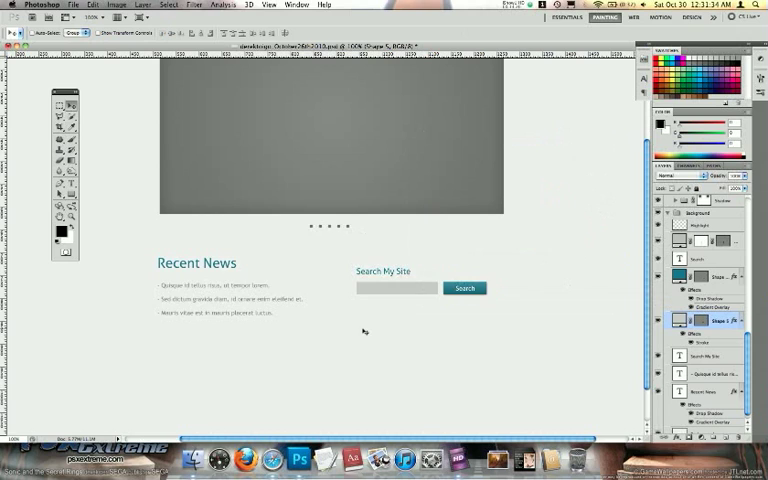
{"action": "scroll", "coordinate": [364, 331], "scroll_direction": "down", "scroll_amount": 3}
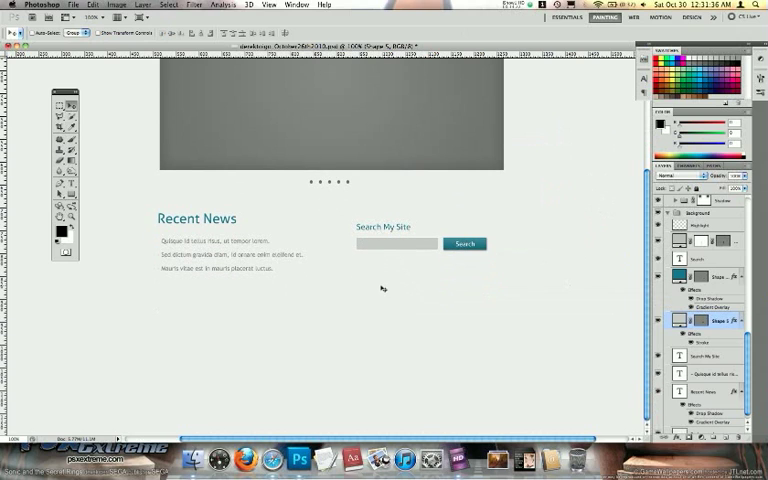
Abandon placeholder text and undo a black bar drawn under the search field.
{"action": "key", "text": "t"}
{"action": "left_click", "coordinate": [361, 244]}
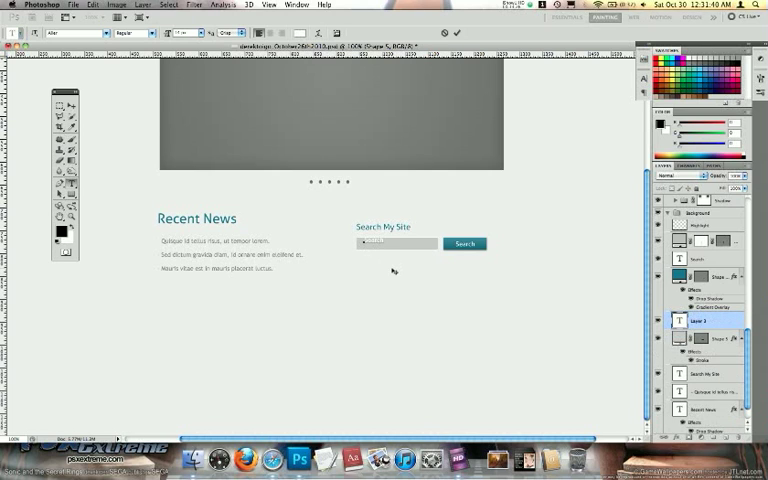
{"action": "key", "text": "Escape"}
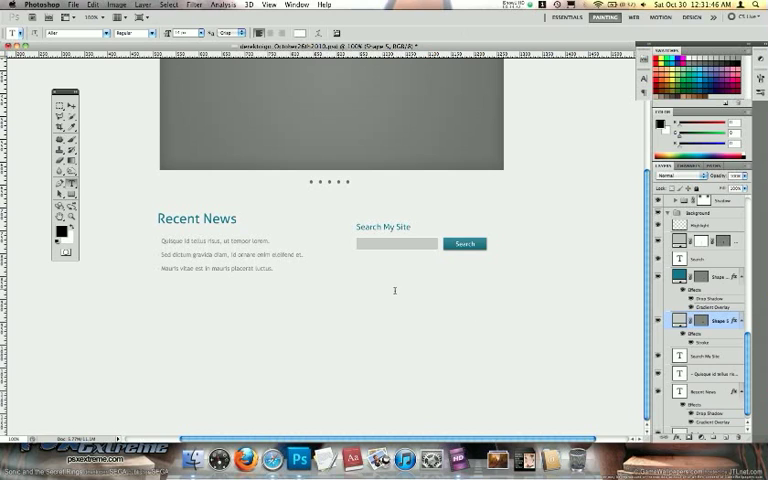
{"action": "left_click", "coordinate": [71, 196]}
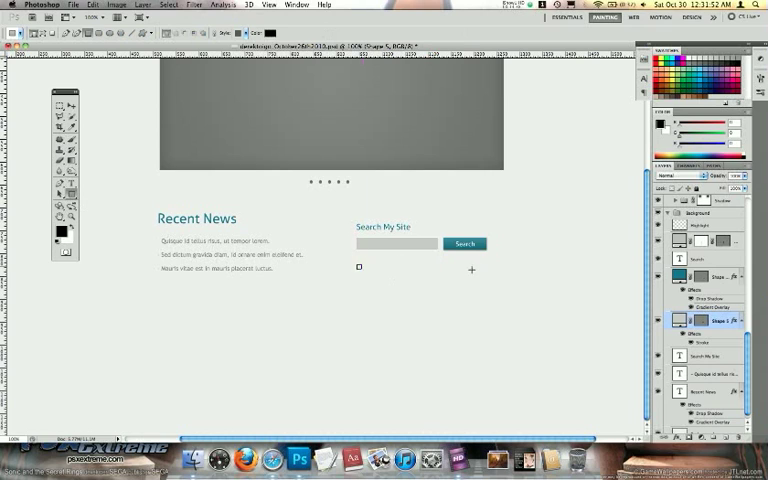
{"action": "left_click_drag", "start_coordinate": [356, 265], "coordinate": [486, 272]}
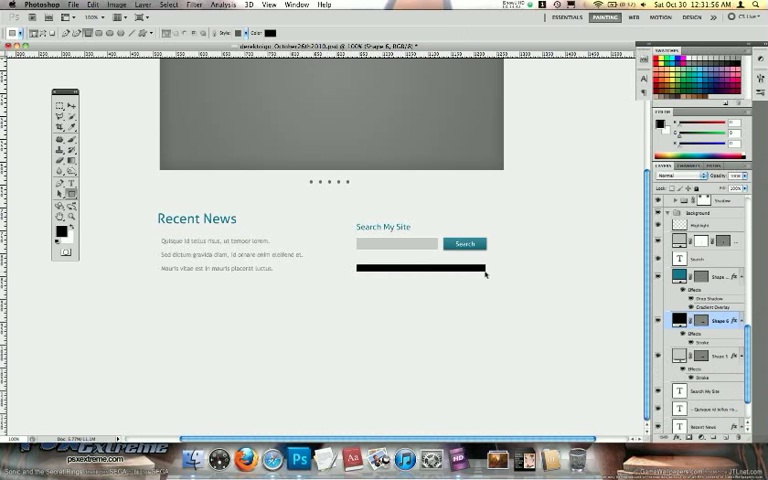
{"action": "key", "text": "ctrl+z"}
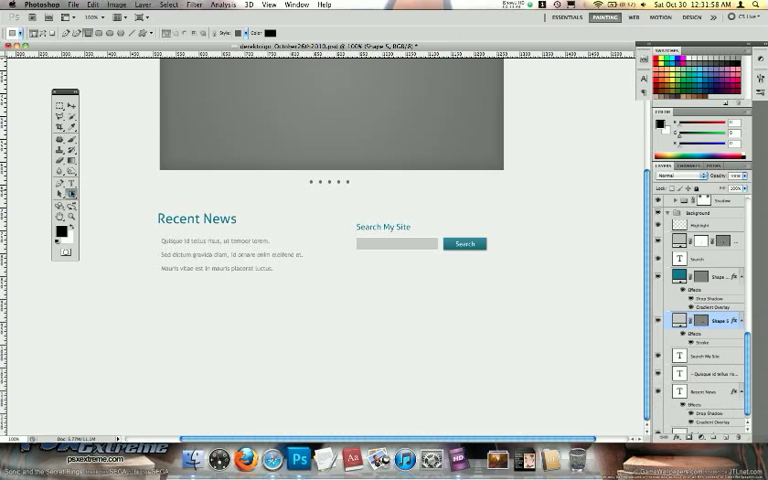
Draw a thin horizontal line under the search field with the Line tool.
{"action": "left_click", "coordinate": [66, 192]}
{"action": "left_click", "coordinate": [95, 226]}
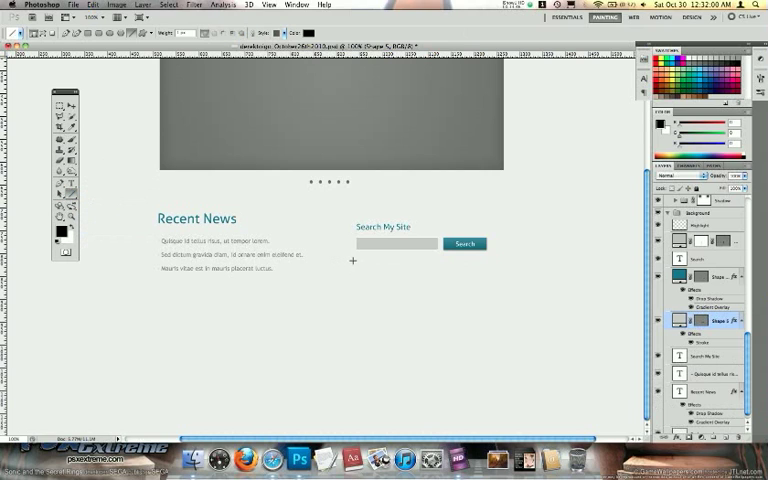
{"action": "left_click_drag", "start_coordinate": [354, 266], "coordinate": [490, 270]}
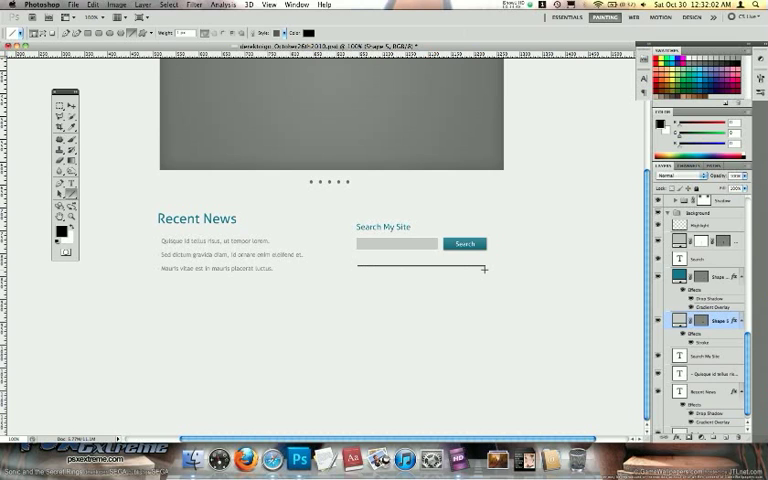
{"action": "scroll", "coordinate": [521, 307], "scroll_direction": "up", "scroll_amount": 5}
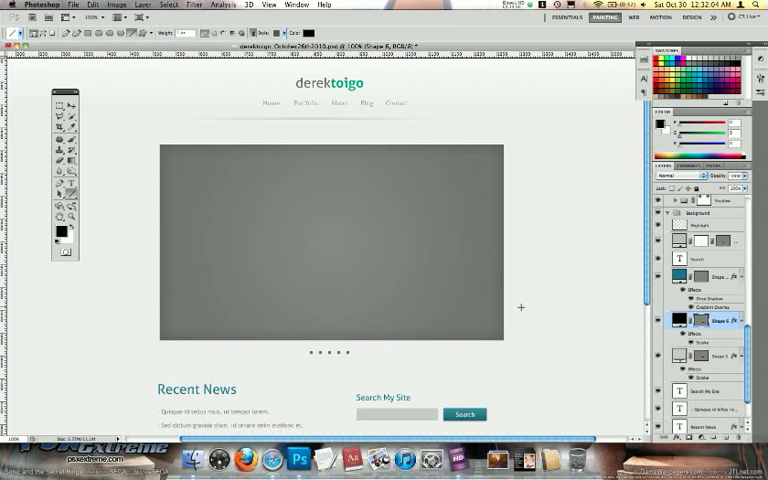
{"action": "scroll", "coordinate": [521, 307], "scroll_direction": "down", "scroll_amount": 5}
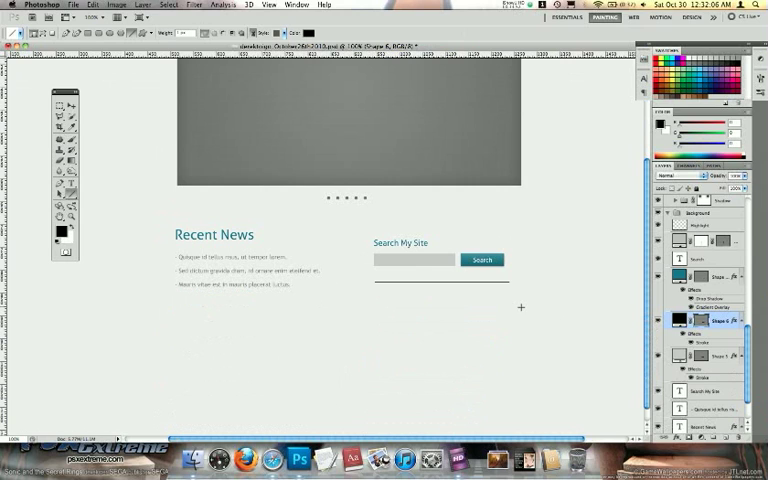
{"action": "scroll", "coordinate": [521, 307], "scroll_direction": "right", "scroll_amount": 5}
{"action": "scroll", "coordinate": [700, 300], "scroll_direction": "down", "scroll_amount": 5}
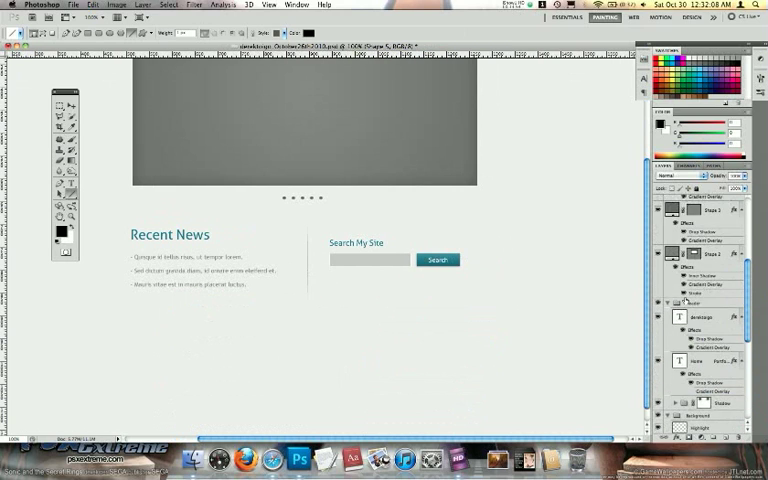
{"action": "scroll", "coordinate": [685, 300], "scroll_direction": "down", "scroll_amount": 3}
{"action": "scroll", "coordinate": [685, 300], "scroll_direction": "down", "scroll_amount": 3}
{"action": "scroll", "coordinate": [680, 320], "scroll_direction": "down", "scroll_amount": 3}
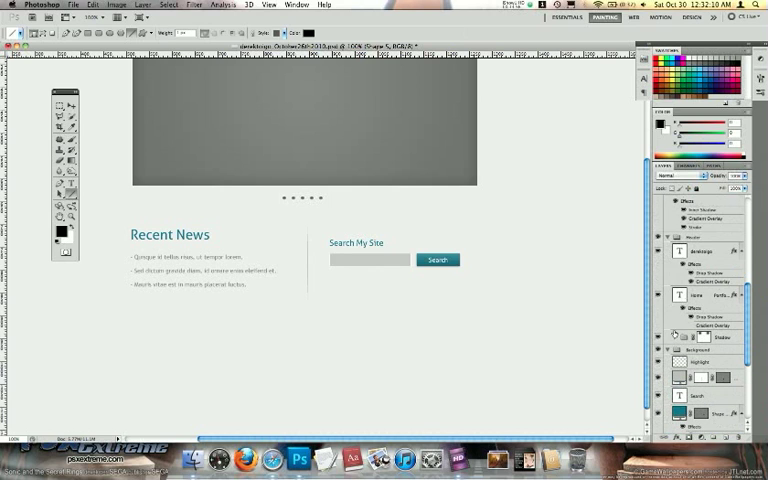
{"action": "scroll", "coordinate": [470, 315], "scroll_direction": "up", "scroll_amount": 5}
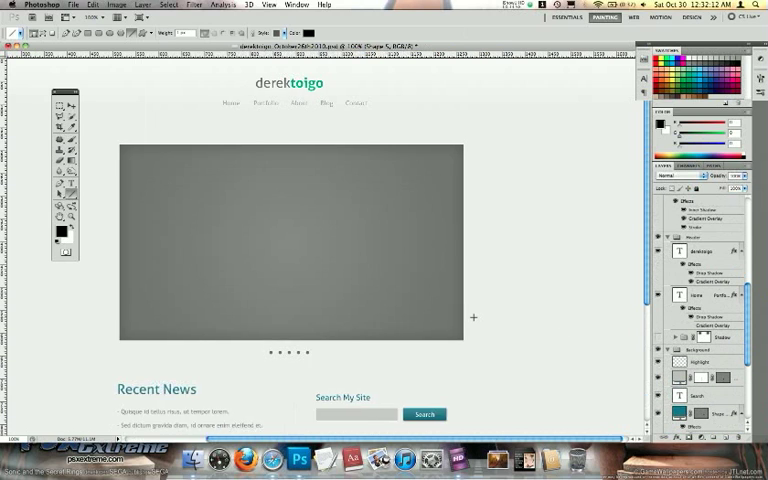
{"action": "scroll", "coordinate": [470, 315], "scroll_direction": "left", "scroll_amount": 5}
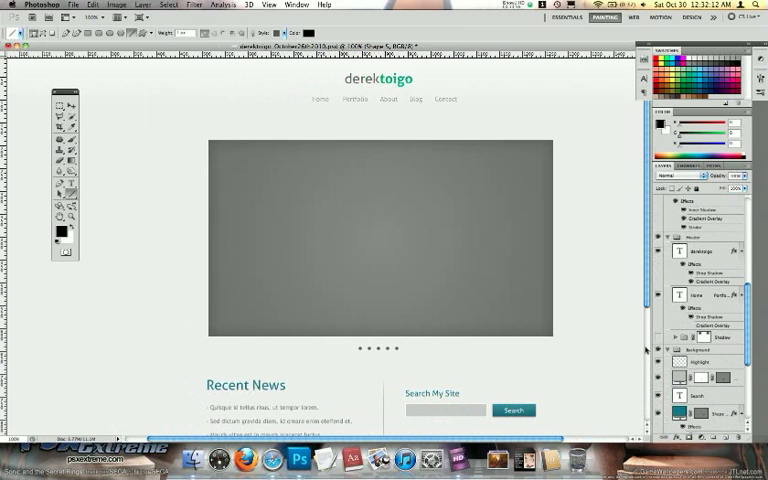
Select the header's Shadow layer with the Move tool ready to reposition it.
{"action": "left_click", "coordinate": [703, 338]}
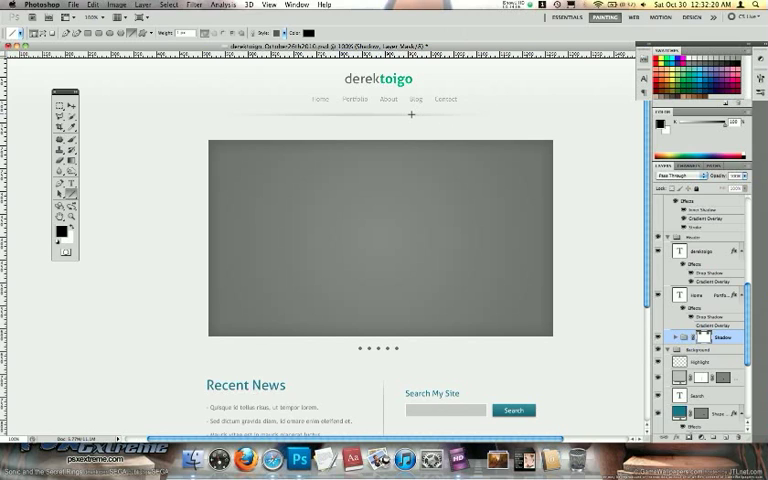
{"action": "key", "text": "v"}
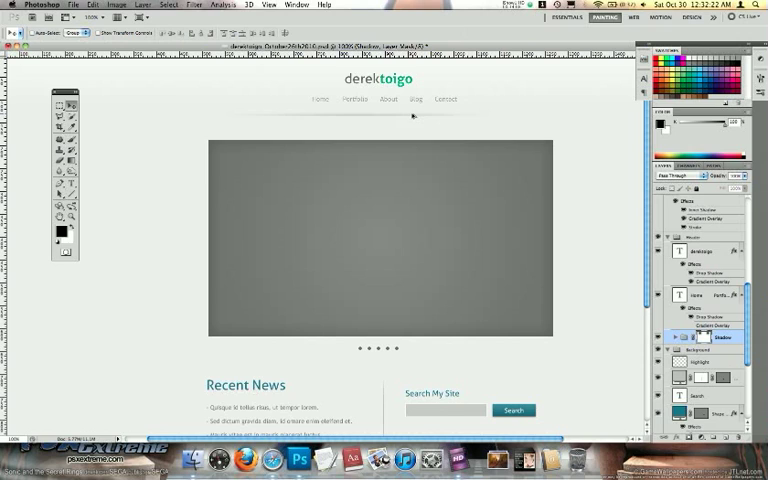
Duplicate the Shadow group beneath the content columns and flip the copy vertically.
{"action": "left_click_drag", "start_coordinate": [412, 116], "coordinate": [403, 388]}
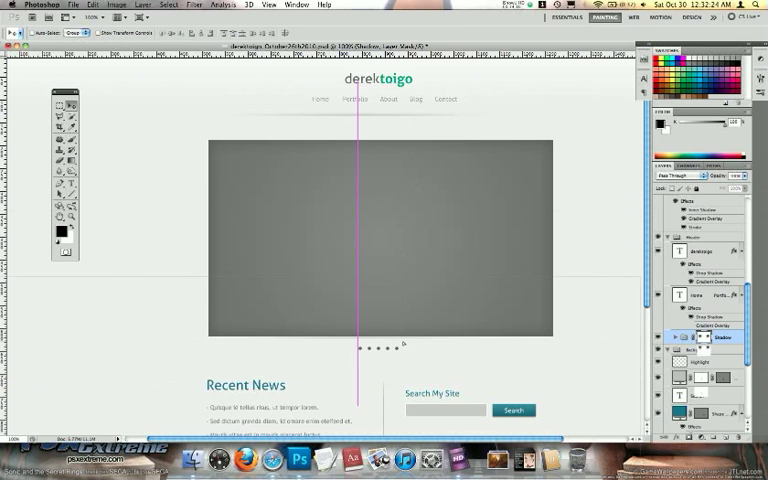
{"action": "scroll", "coordinate": [403, 388], "scroll_direction": "down", "scroll_amount": 5}
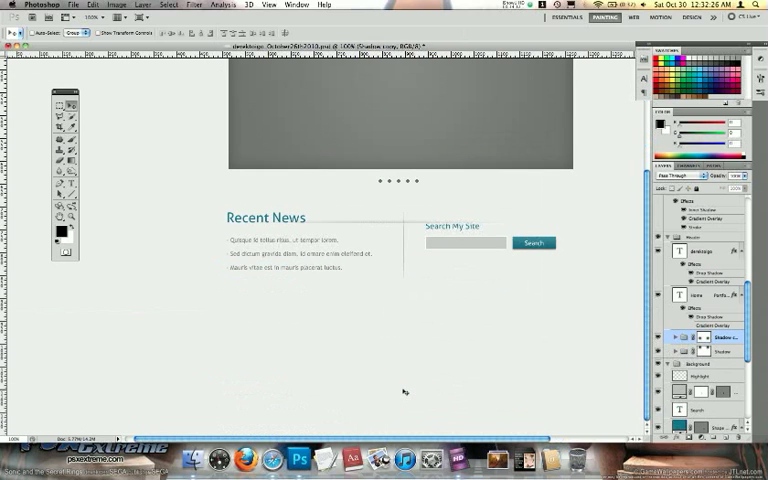
{"action": "key", "text": "super+t"}
{"action": "right_click", "coordinate": [416, 321]}
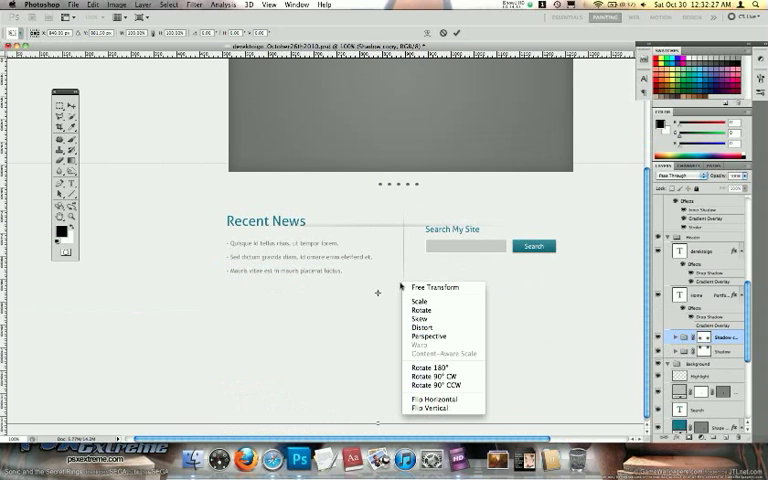
{"action": "left_click", "coordinate": [436, 407]}
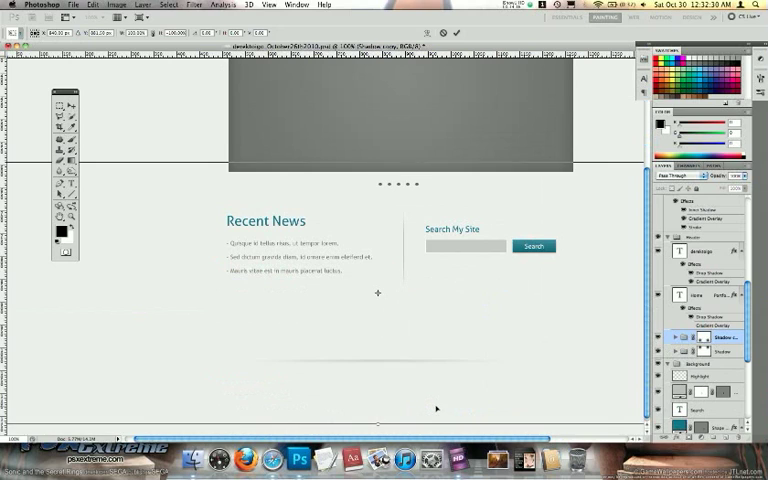
Nudge the flipped shadow copy up and to the right into place under the columns.
{"action": "key", "text": "shift+Up"}
{"action": "key", "text": "shift+Up"}
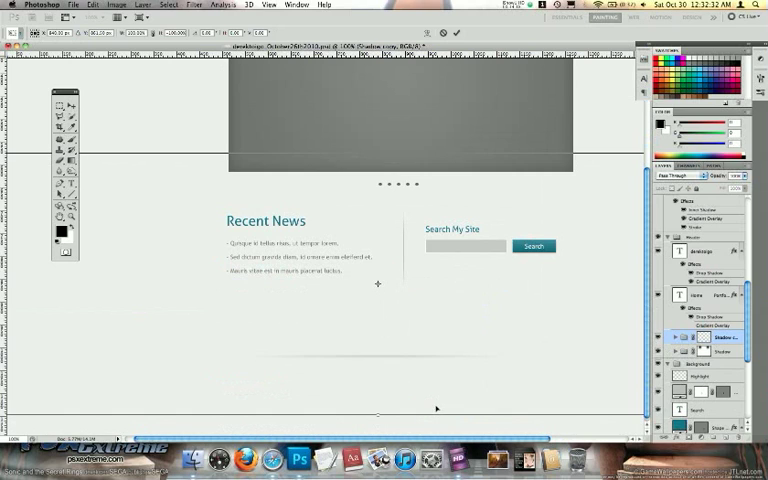
{"action": "key", "text": "shift+Up"}
{"action": "key", "text": "shift+Up"}
{"action": "key", "text": "shift+Up"}
{"action": "key", "text": "shift+Right"}
{"action": "key", "text": "shift+Right"}
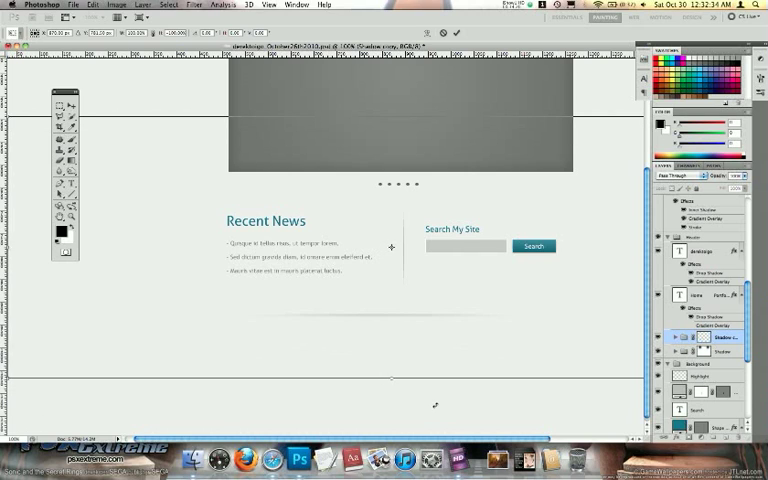
{"action": "key", "text": "shift+Right"}
{"action": "key", "text": "shift+Right"}
{"action": "key", "text": "shift+Right"}
{"action": "key", "text": "shift+Right"}
{"action": "key", "text": "shift+Right"}
{"action": "key", "text": "shift+Right"}
{"action": "key", "text": "shift+Right"}
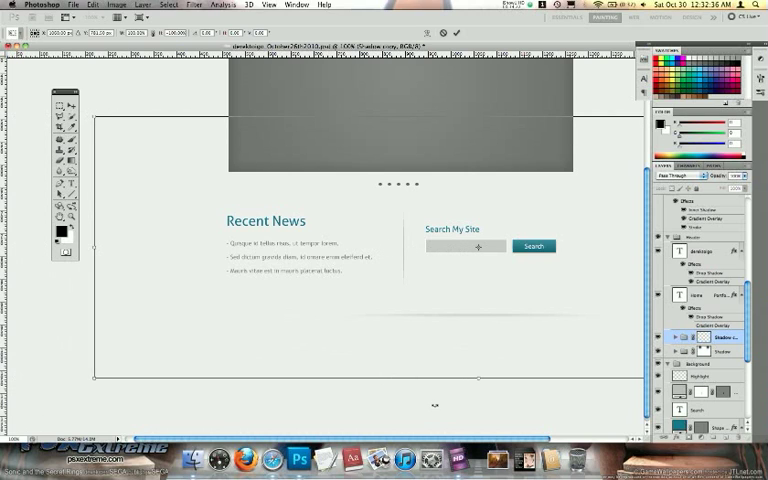
{"action": "key", "text": "shift+Right"}
{"action": "key", "text": "shift+Right"}
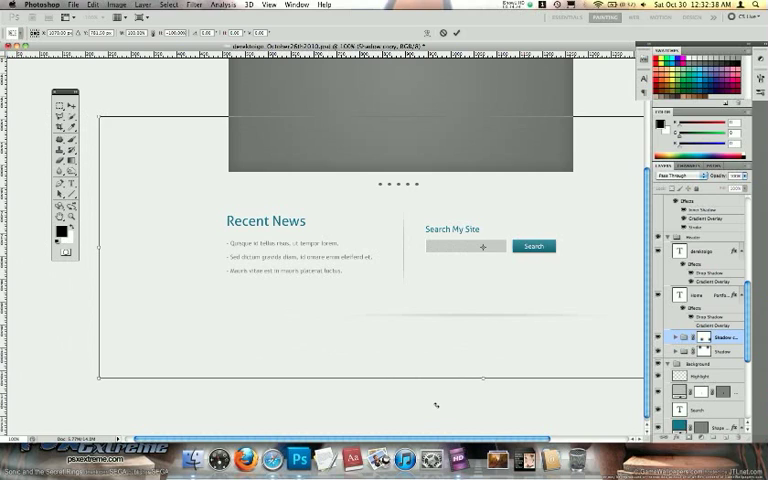
{"action": "key", "text": "shift+Up"}
{"action": "key", "text": "shift+Up"}
{"action": "key", "text": "shift+Up"}
{"action": "key", "text": "shift+Up"}
{"action": "key", "text": "shift+Up"}
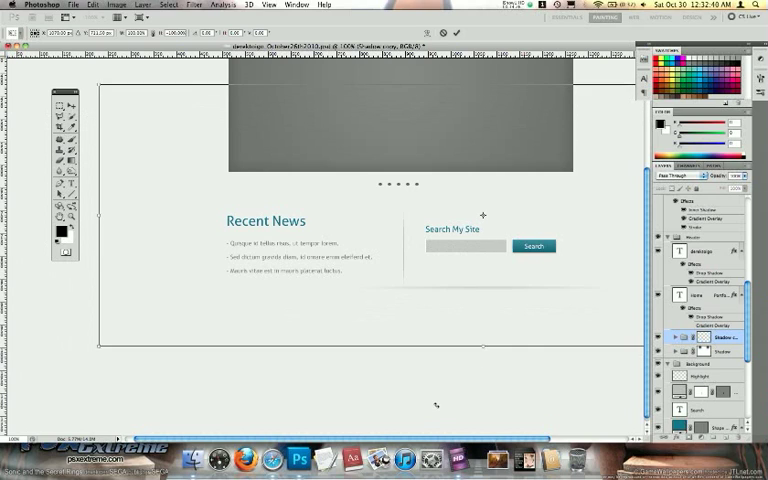
{"action": "key", "text": "shift+Up"}
{"action": "key", "text": "shift+Up"}
{"action": "key", "text": "shift+Up"}
{"action": "key", "text": "shift+Right"}
{"action": "key", "text": "shift+Right"}
{"action": "key", "text": "shift+Right"}
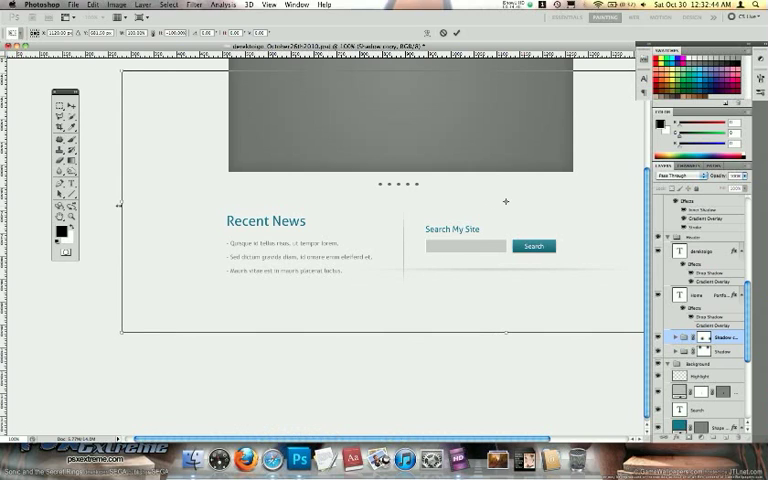
Narrow the shadow copy from its left edge and commit the transform.
{"action": "left_click_drag", "start_coordinate": [119, 204], "coordinate": [294, 214]}
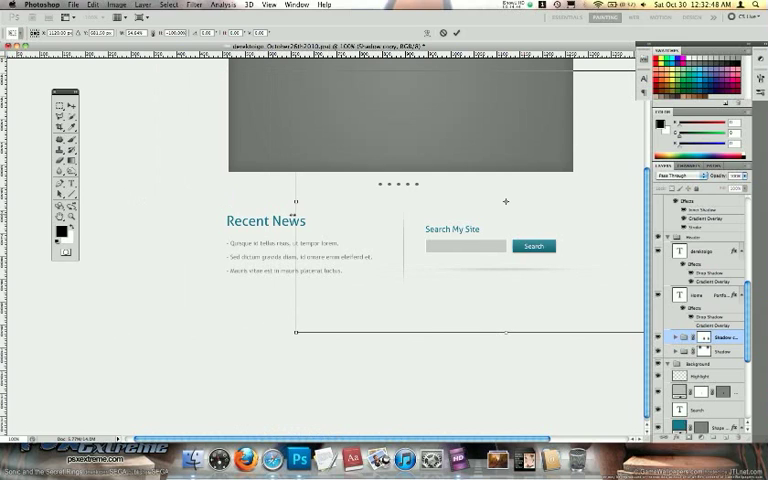
{"action": "key", "text": "Left"}
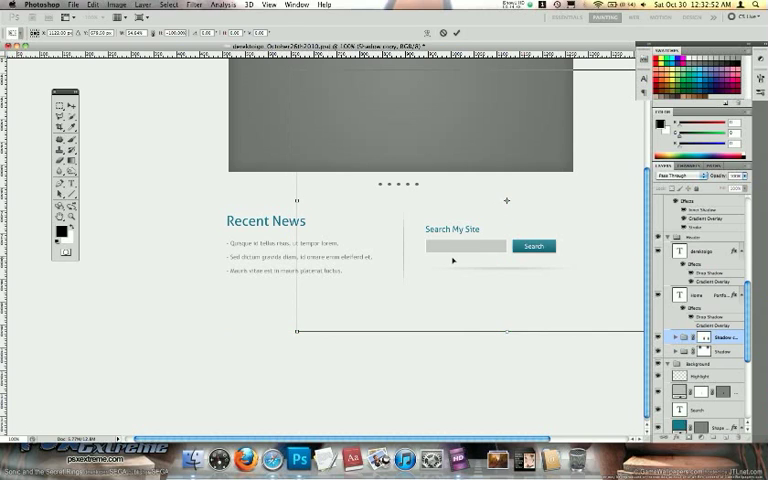
{"action": "key", "text": "Return"}
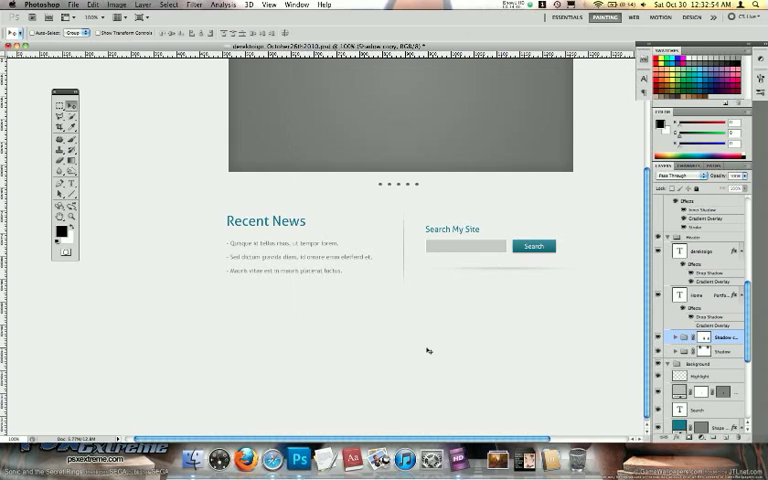